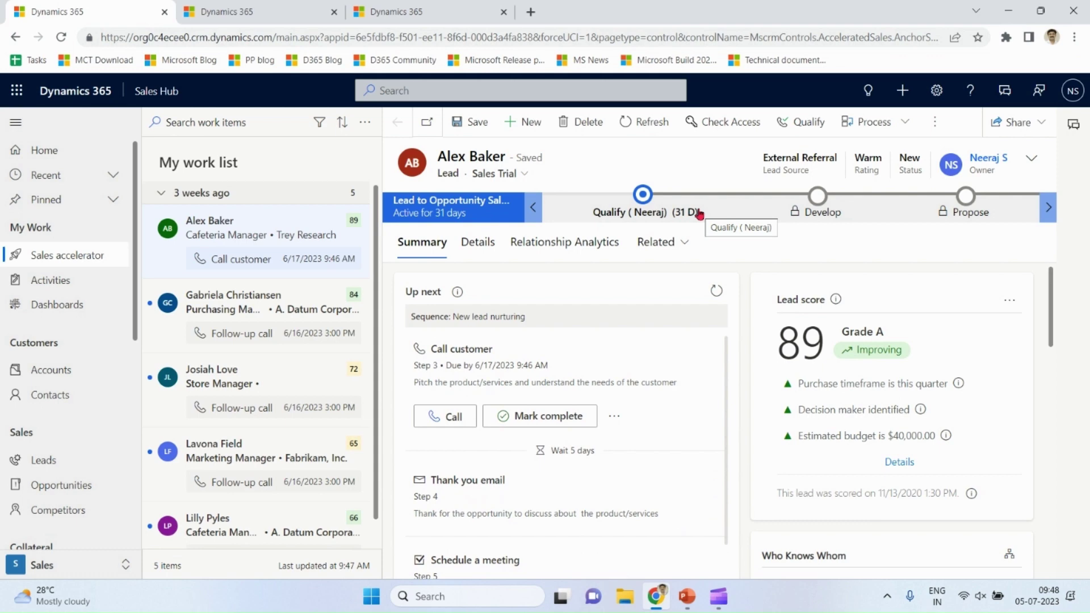
Open Forecast configuration in App Settings to see the templates and two quarterly forecasts
click(47, 566)
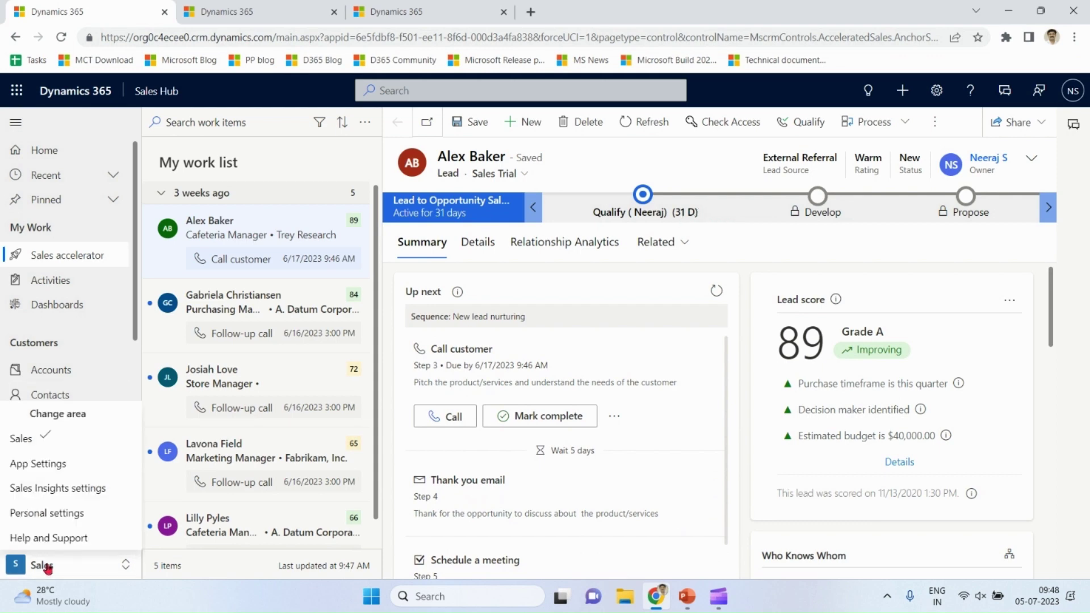
click(45, 464)
scroll(126, 493, down, 10)
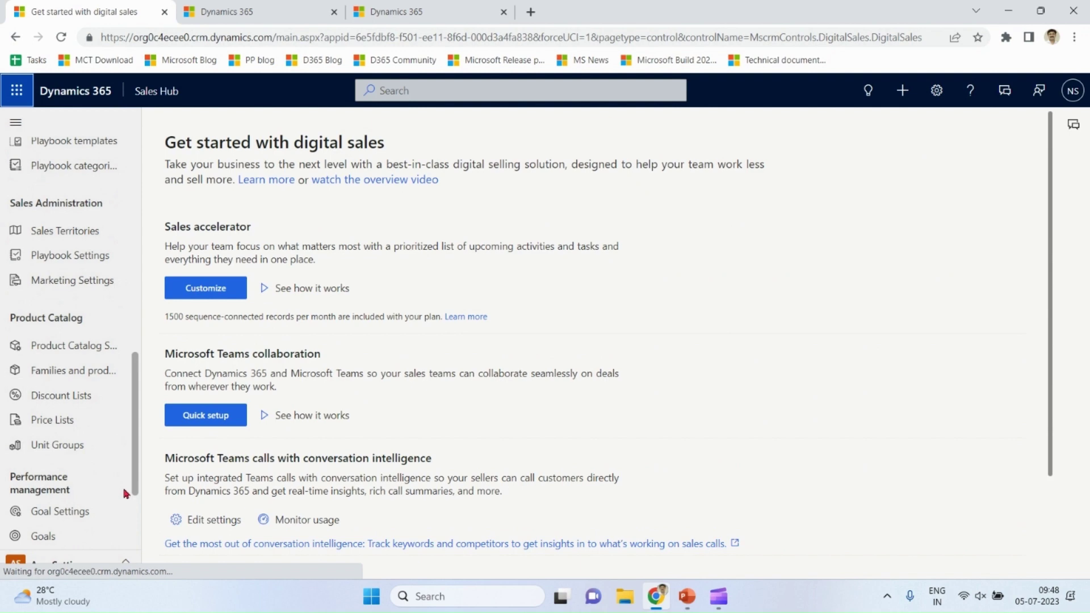
scroll(126, 493, down, 3)
click(71, 473)
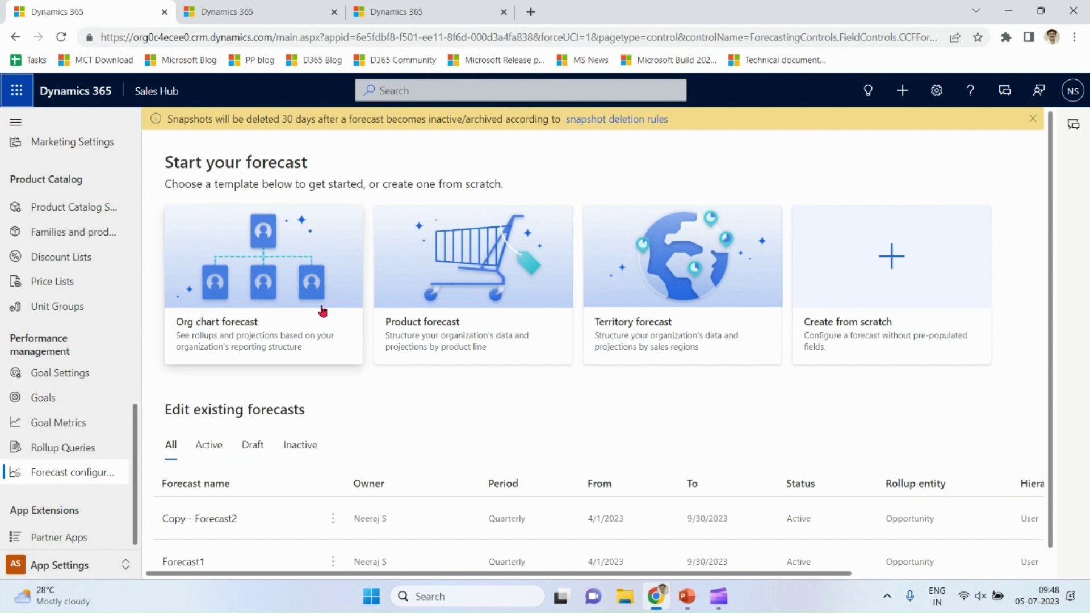
Create an Org chart forecast named 'DemoForecast' and show the org chart slide in PowerPoint
click(243, 322)
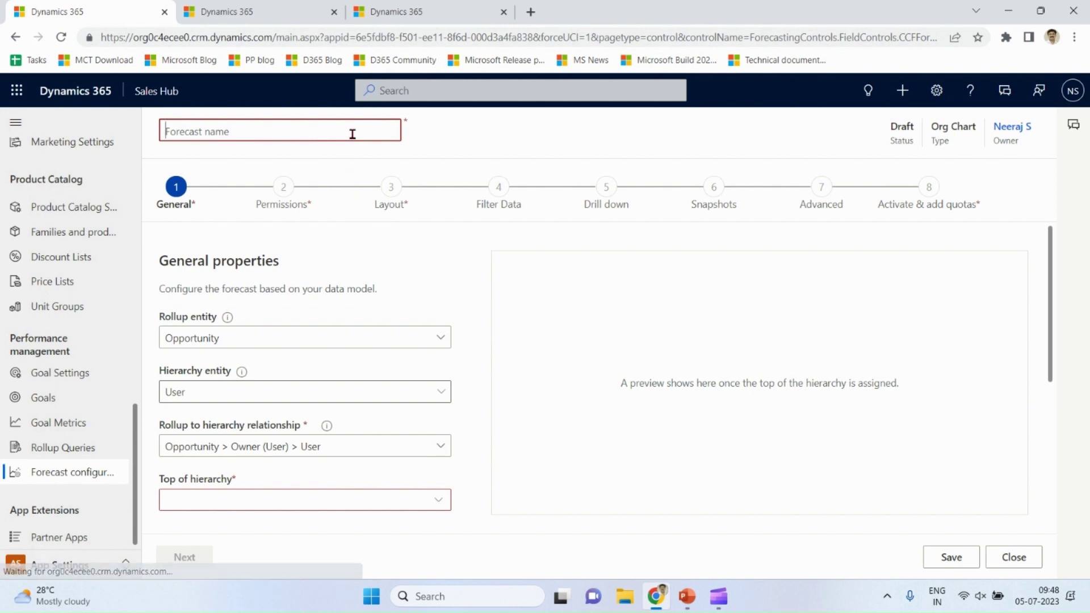
click(352, 134)
text(DemoForecast)
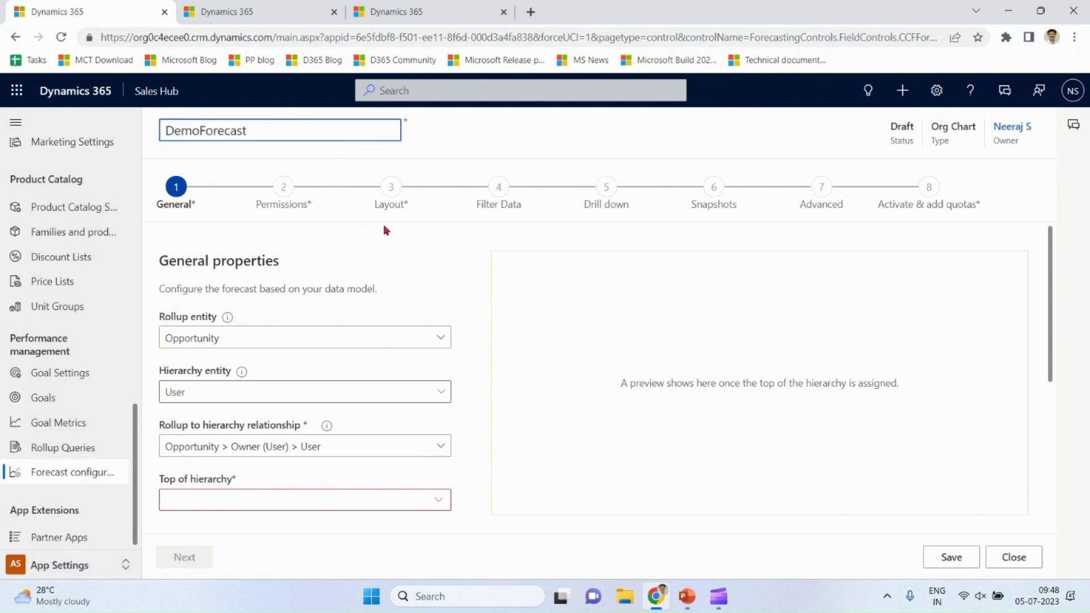
click(460, 261)
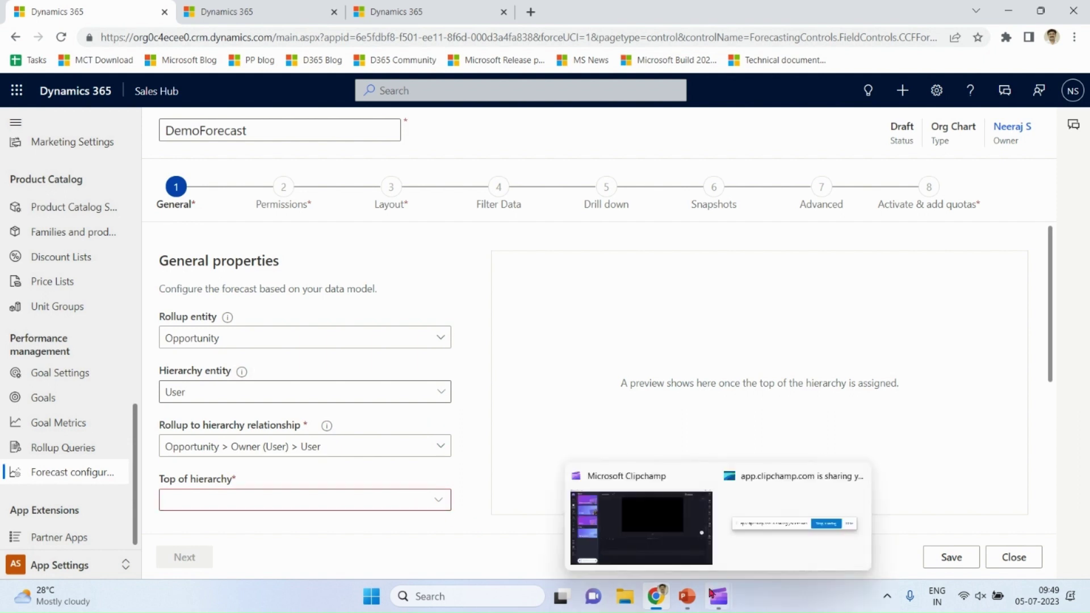
click(687, 603)
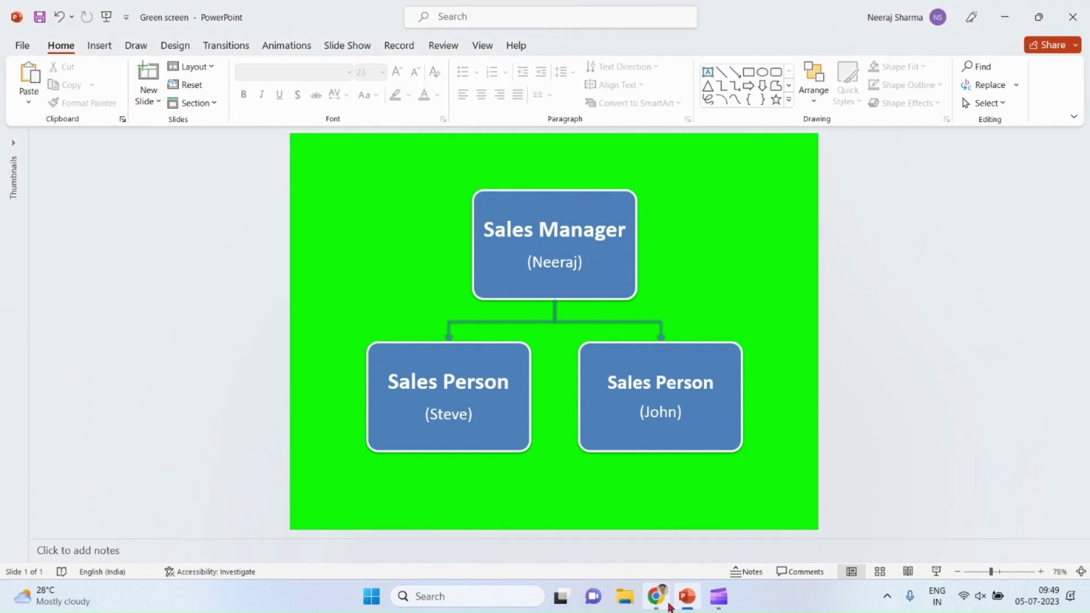
Back in Dynamics 365, set the sales manager as top of hierarchy, then go to Permissions
mouse_move(657, 603)
click(628, 540)
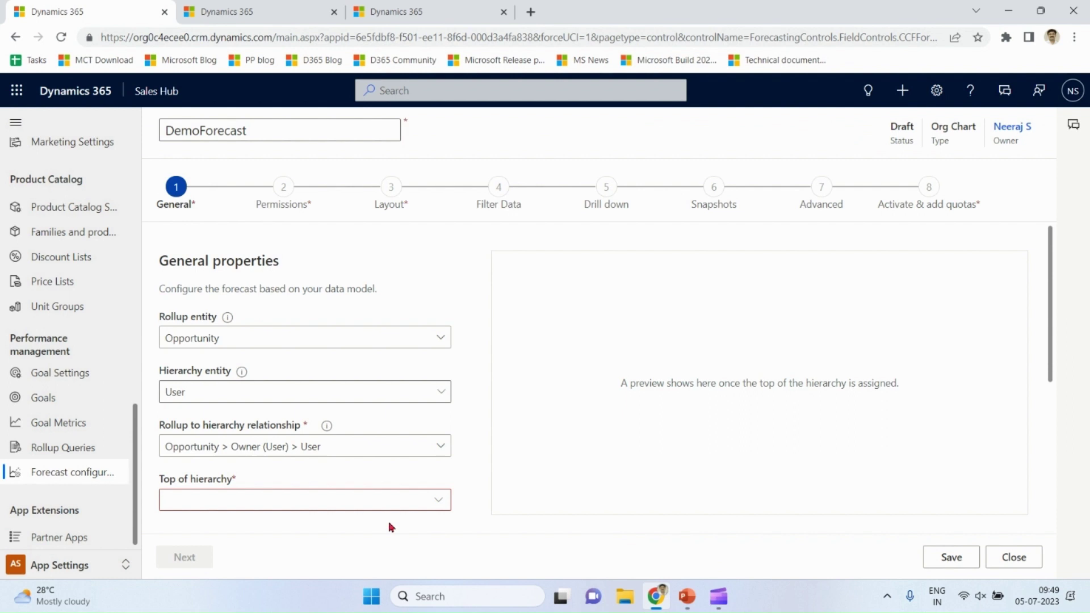
click(322, 499)
text(neeraj)
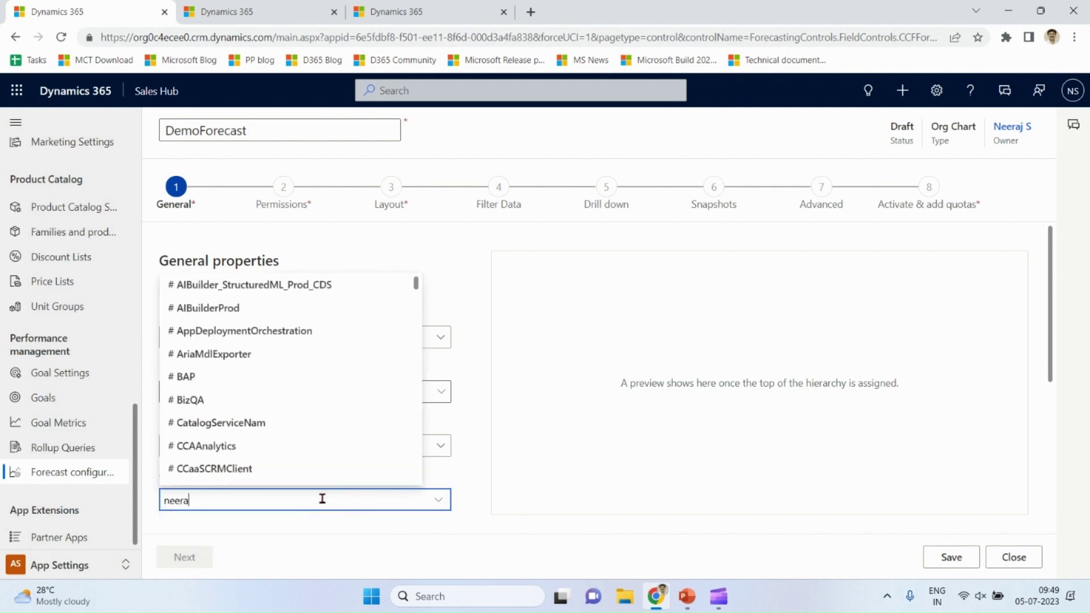
click(287, 483)
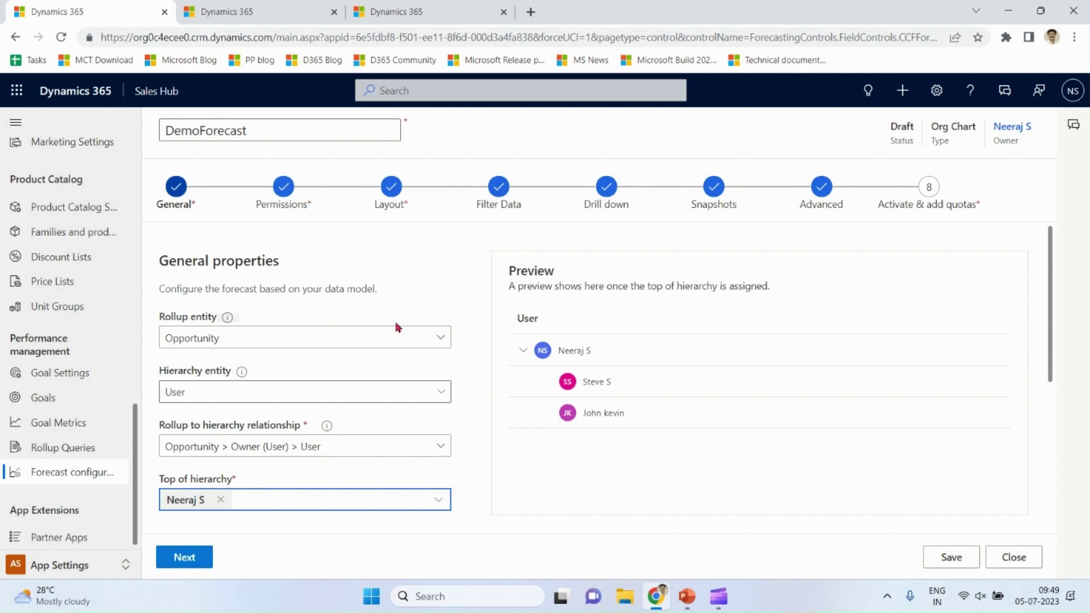
click(284, 186)
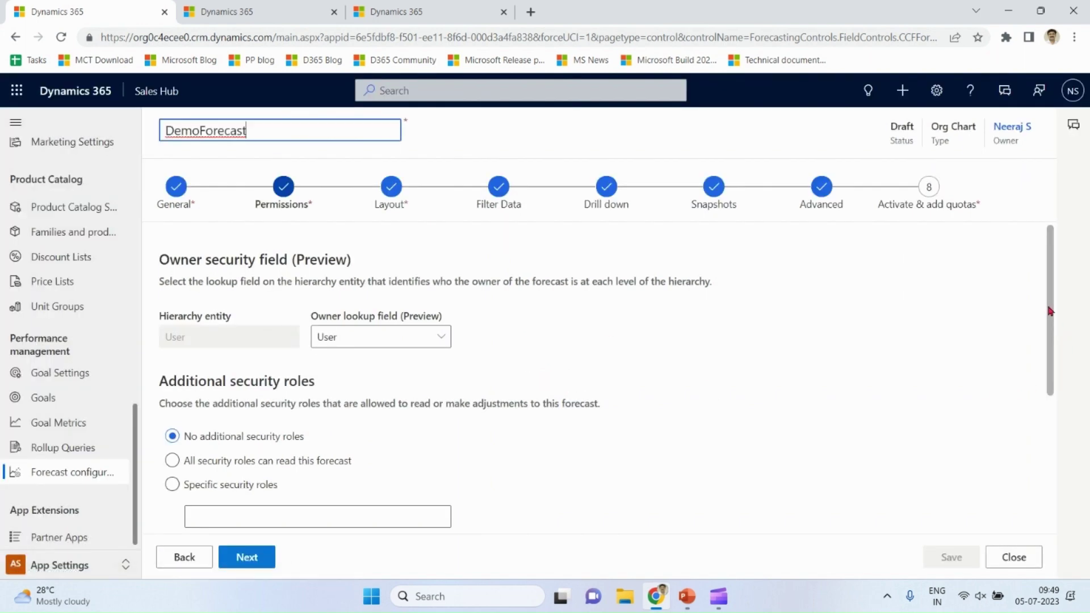
Try Specific security roles, revert to No additional security roles, leave sharing off, then go to Layout
scroll(1050, 365, down, 2)
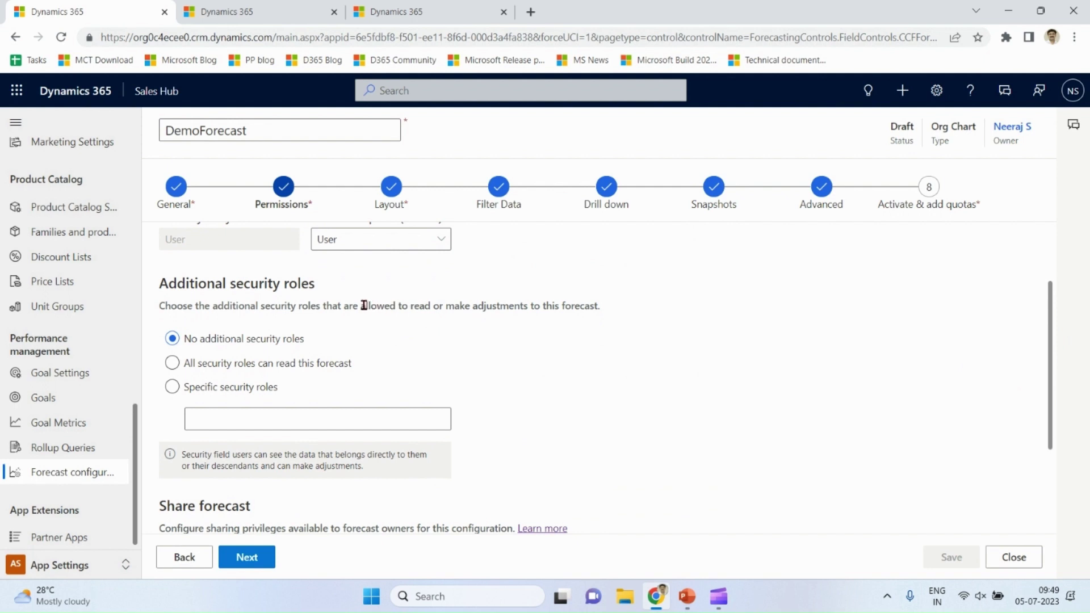
drag(365, 305, 636, 302)
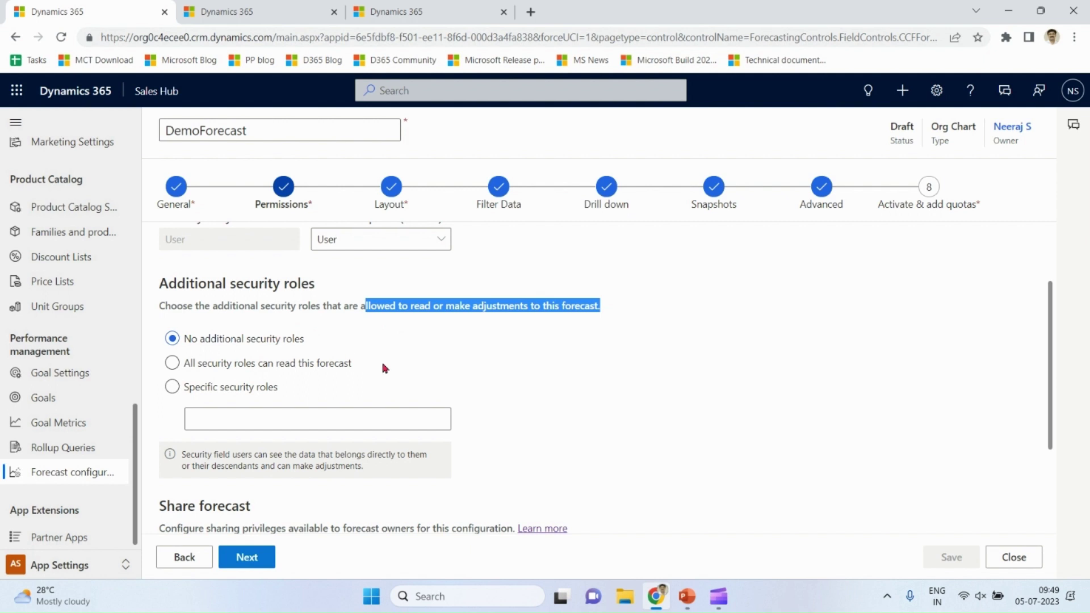
click(219, 387)
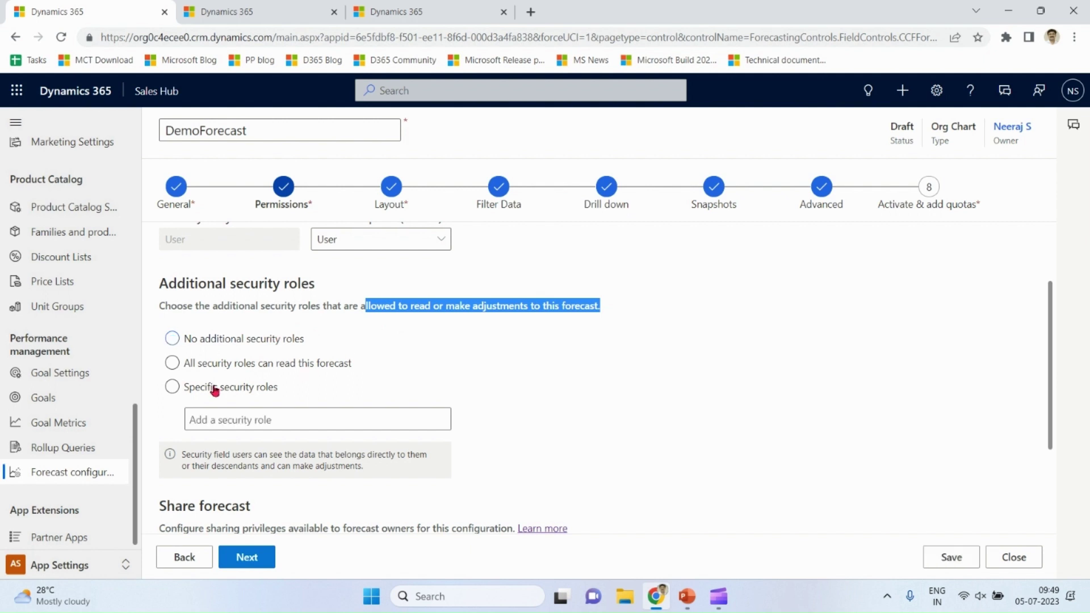
click(245, 342)
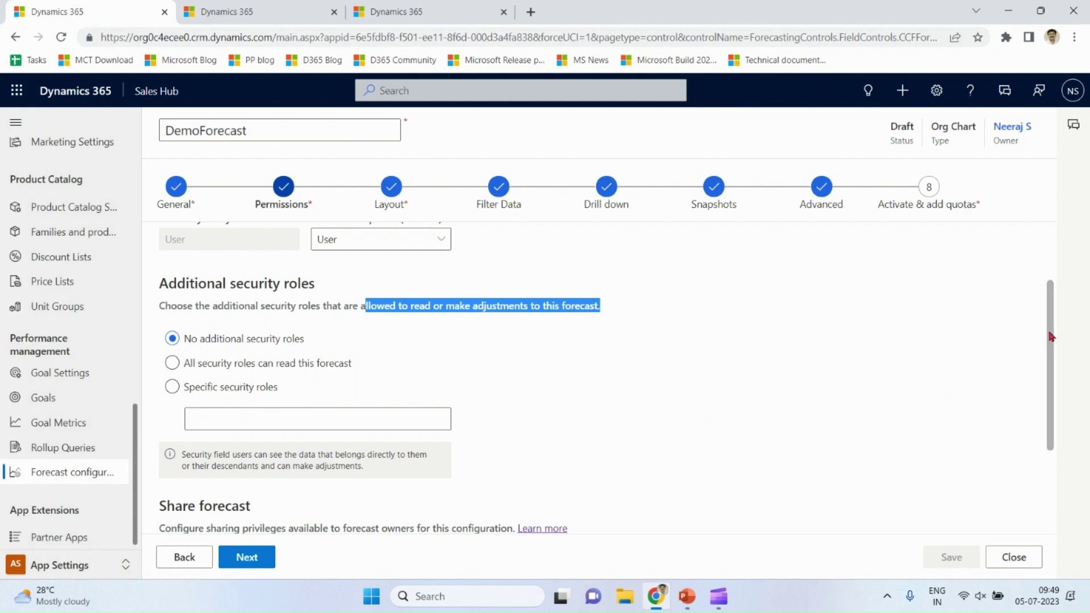
drag(1051, 335, 1051, 415)
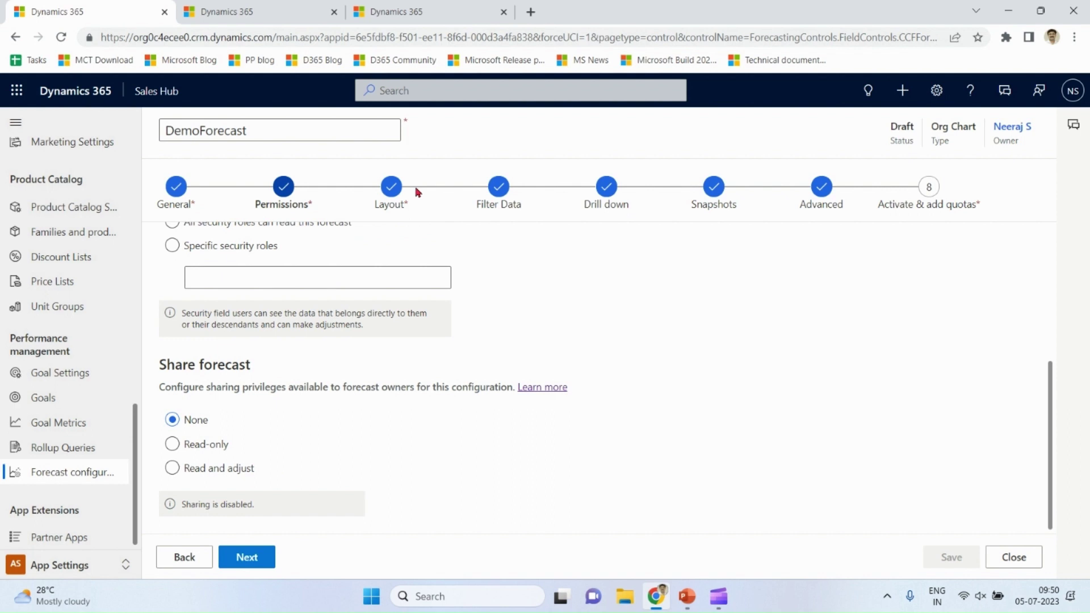
click(391, 188)
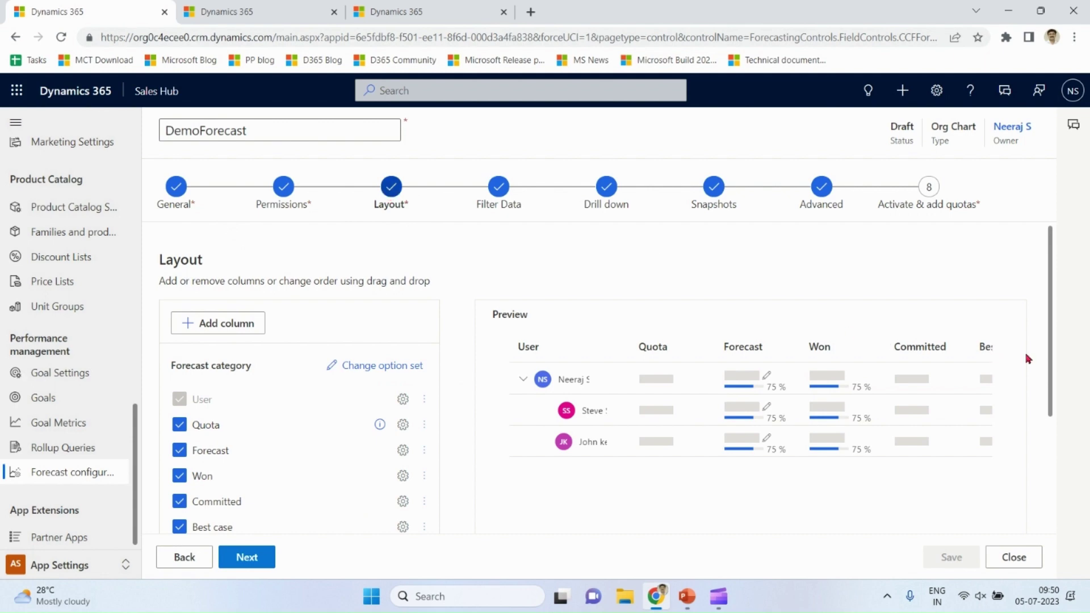
Keep Est. revenue as the Pipeline column's amount field
drag(1052, 333, 1053, 435)
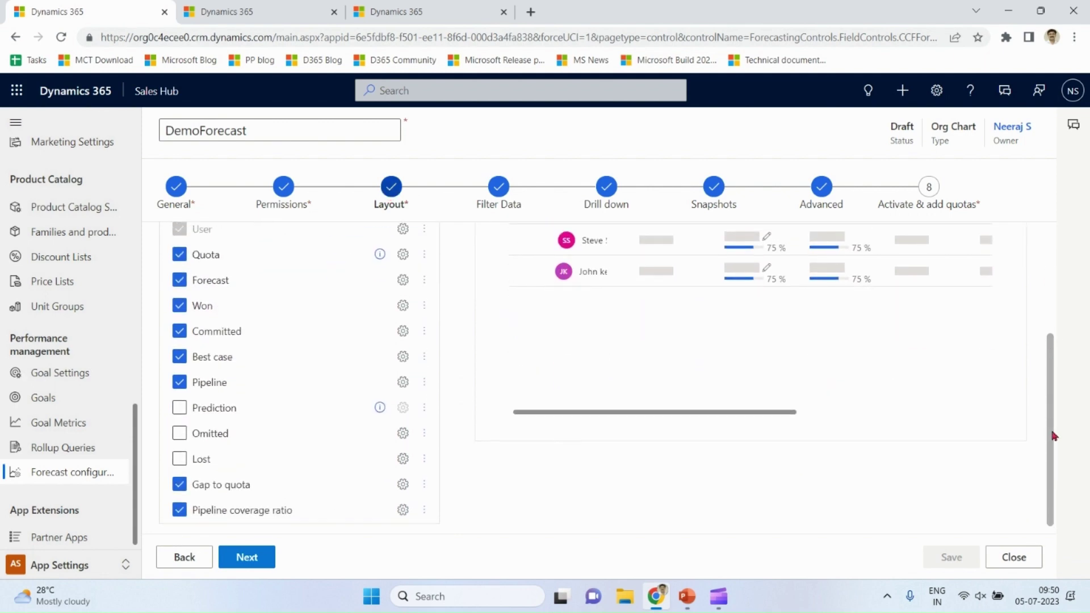
click(404, 382)
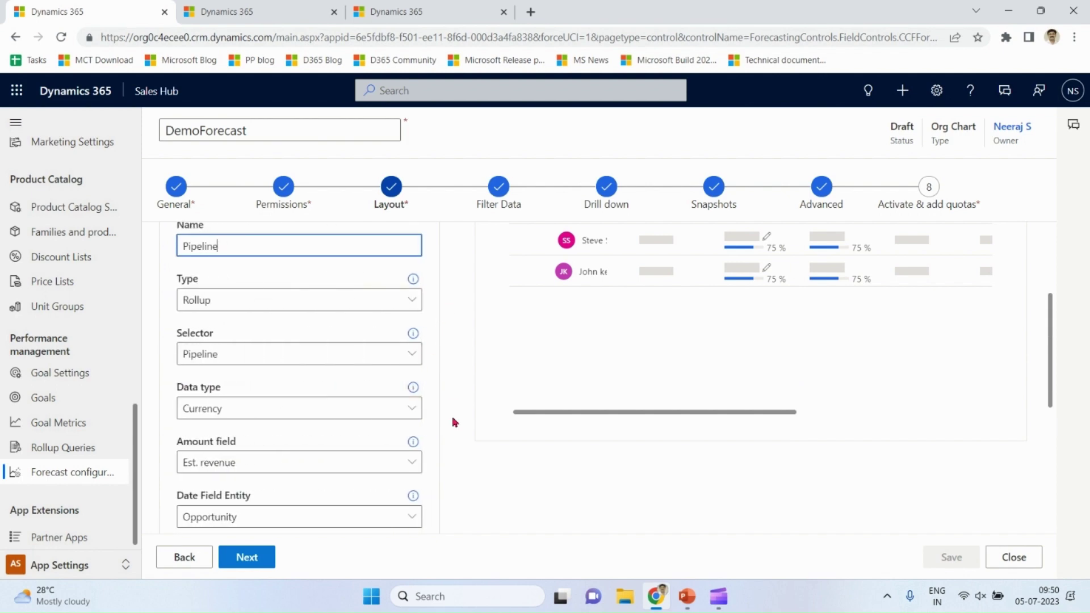
click(413, 464)
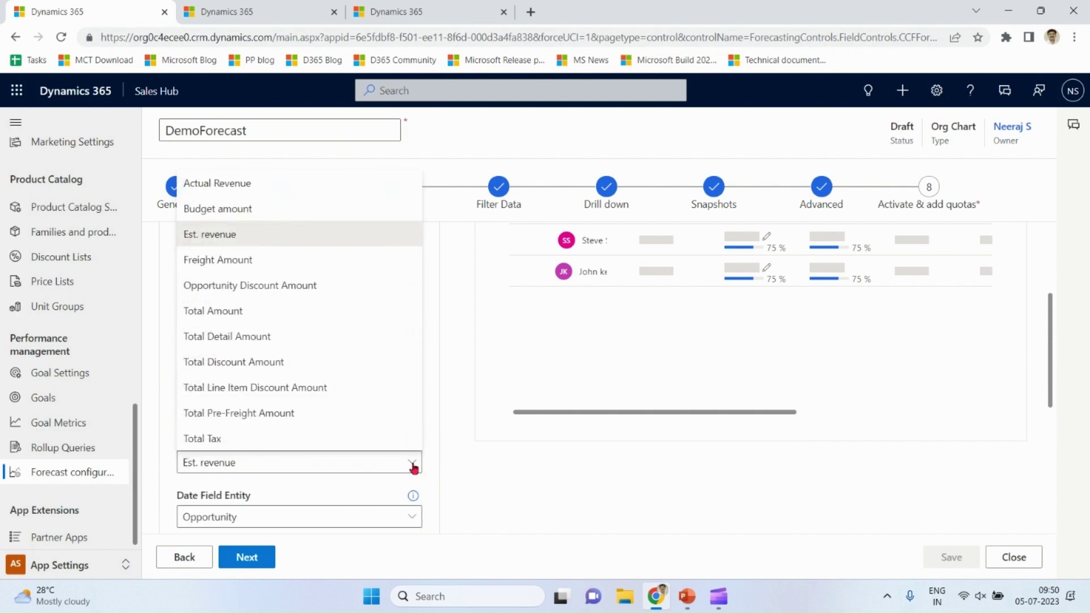
click(413, 467)
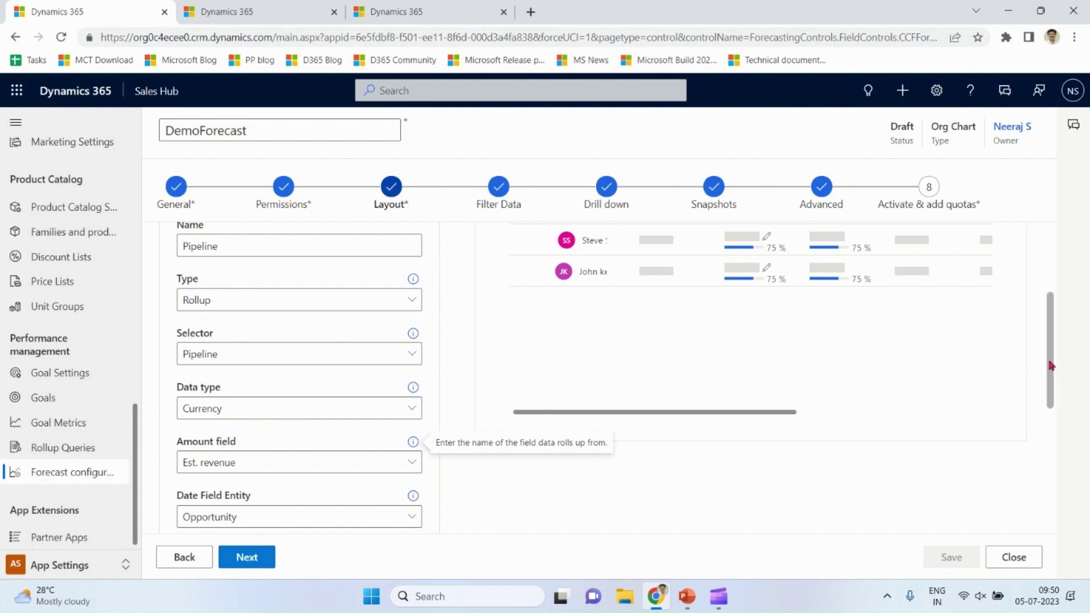
drag(1051, 365, 1061, 268)
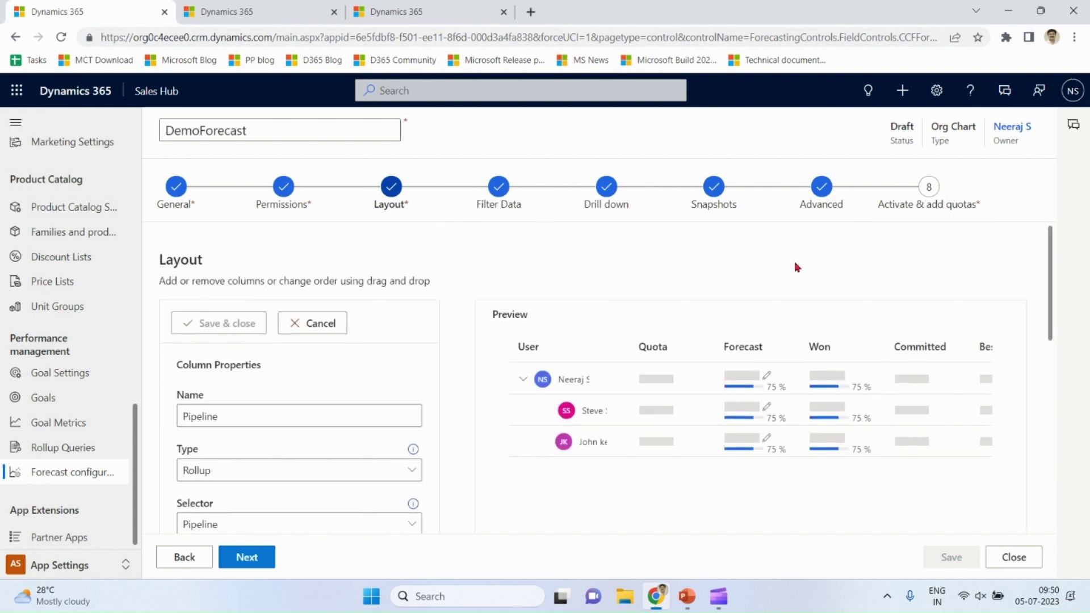
Step through Filter data, Drill down and Advanced, then return to General scheduling settings
click(500, 189)
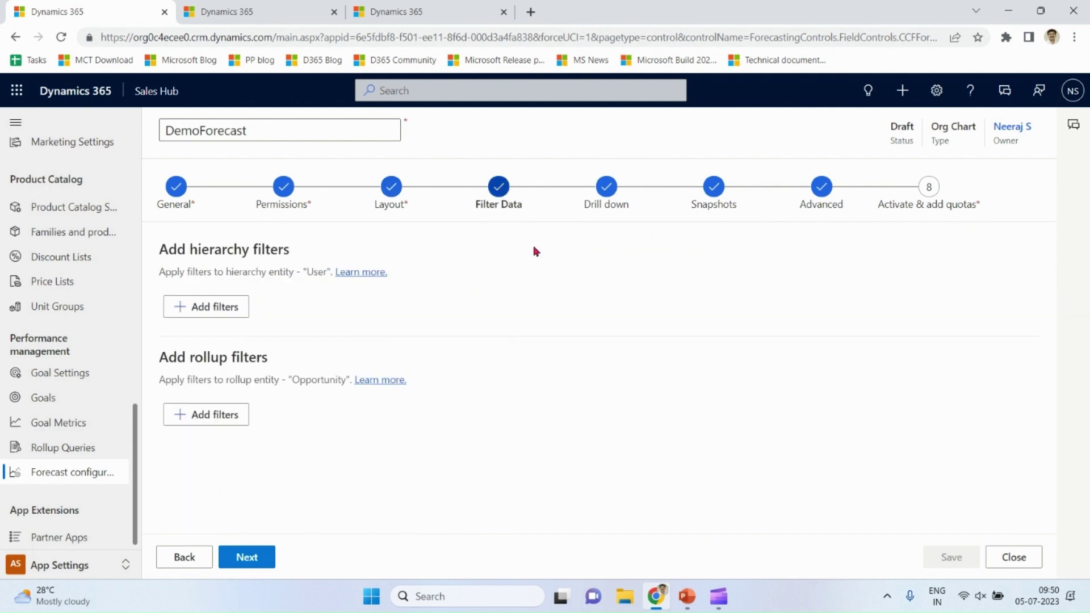
click(612, 190)
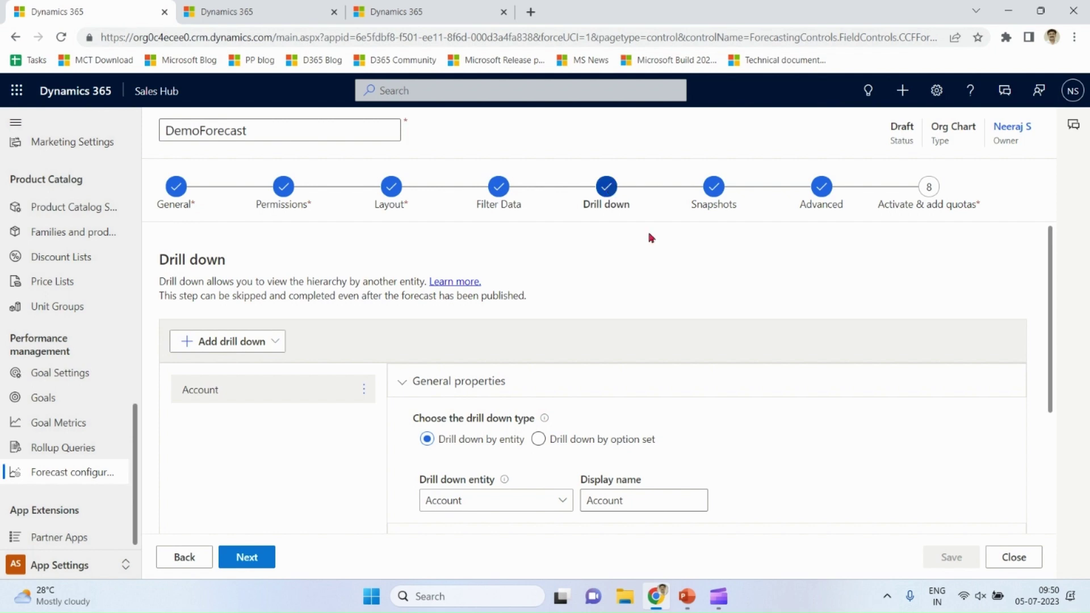
click(822, 189)
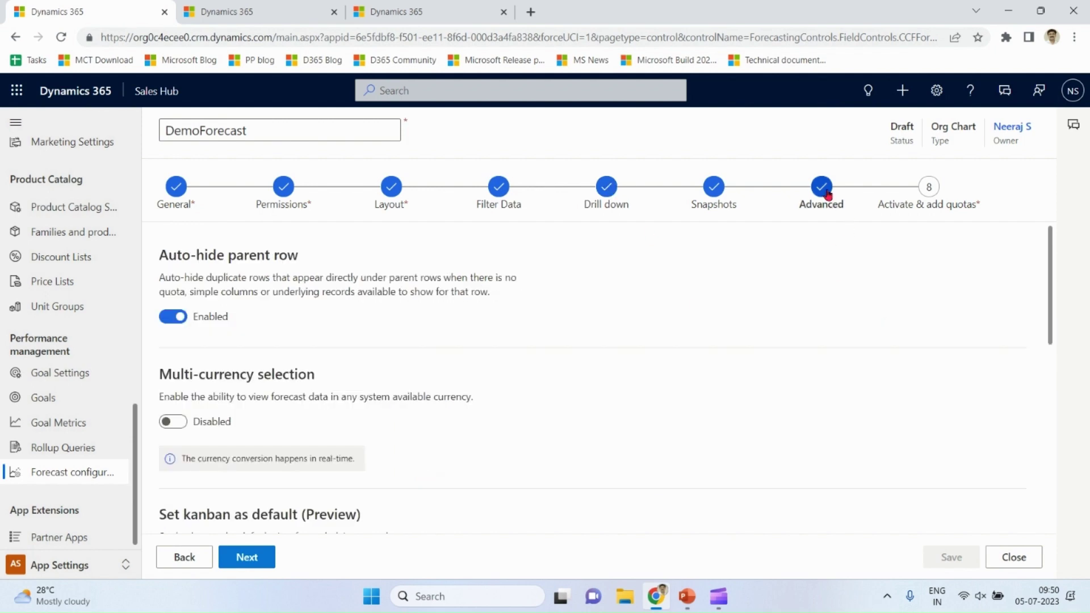
drag(1051, 299, 1054, 419)
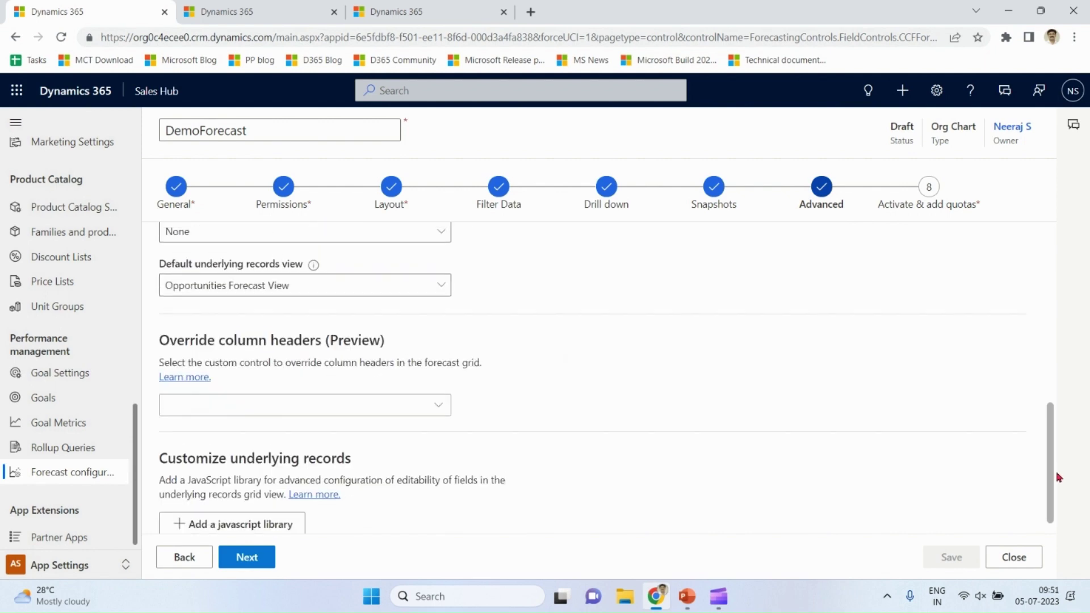
drag(1055, 489, 1049, 297)
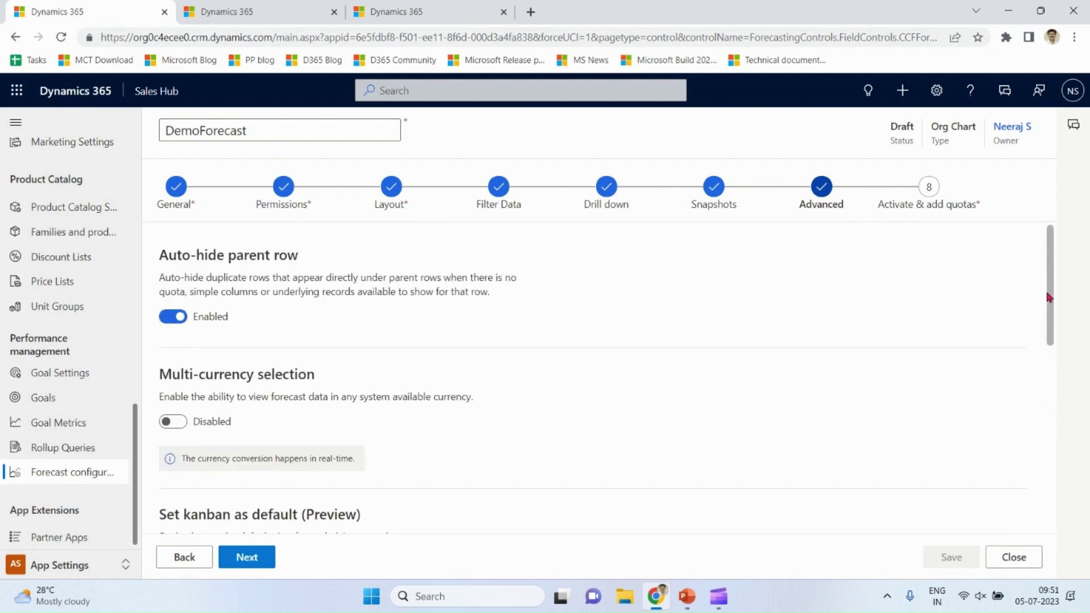
click(175, 188)
drag(1048, 361, 1056, 482)
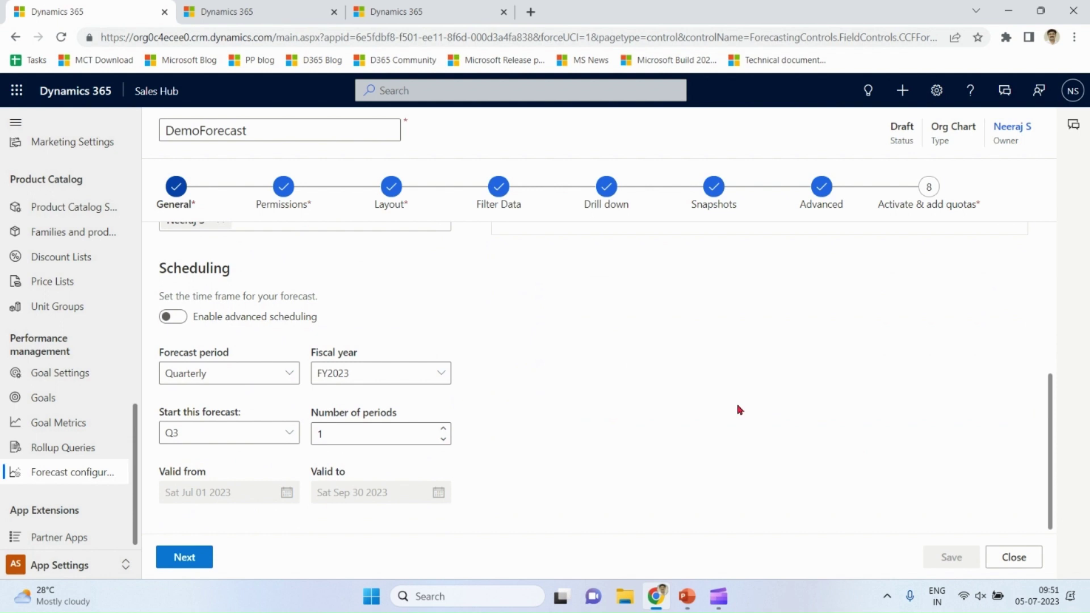
Keep Quarterly and FY2023, leave advanced scheduling off, set periods to 2, and save
click(293, 375)
click(293, 375)
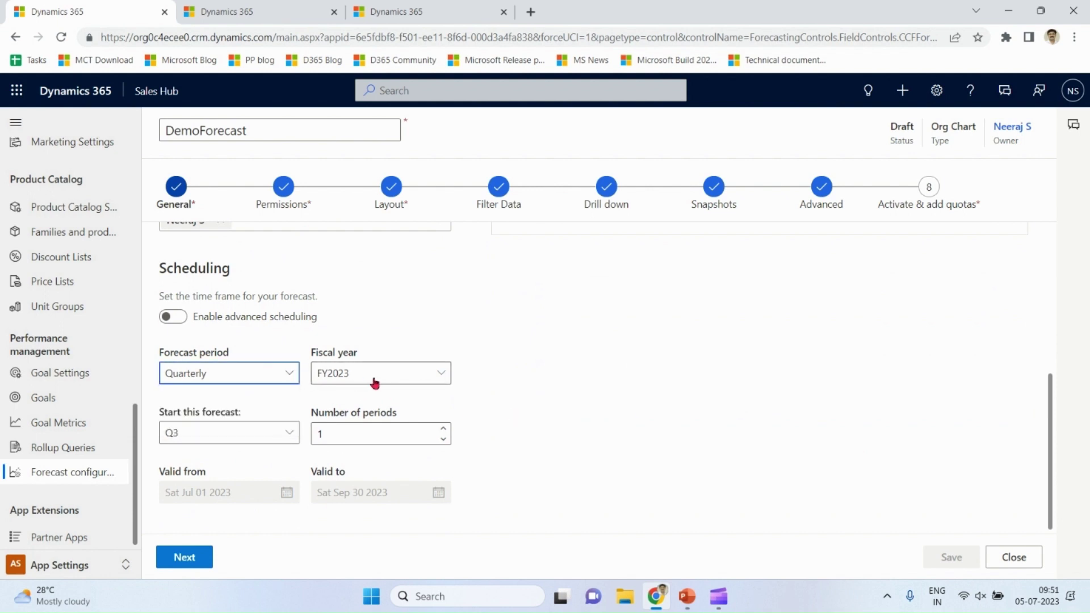
click(374, 380)
click(375, 379)
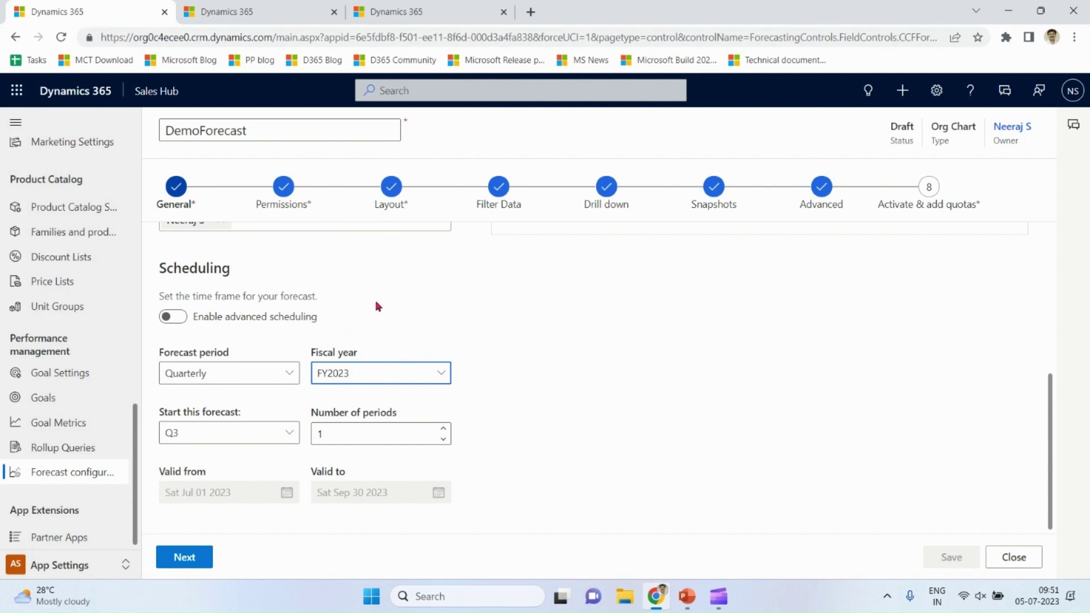
click(172, 317)
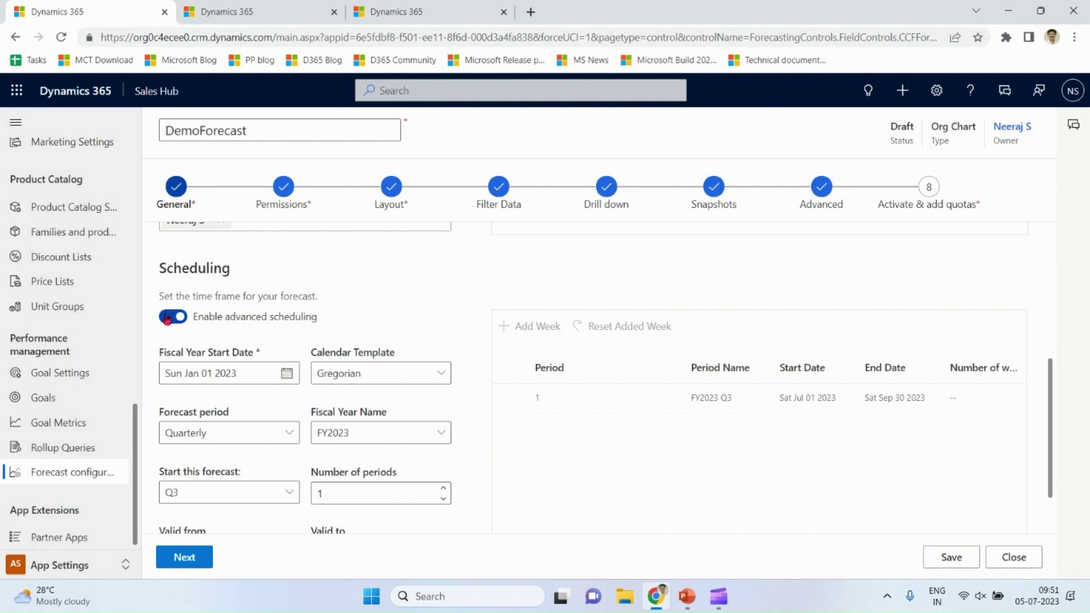
click(172, 317)
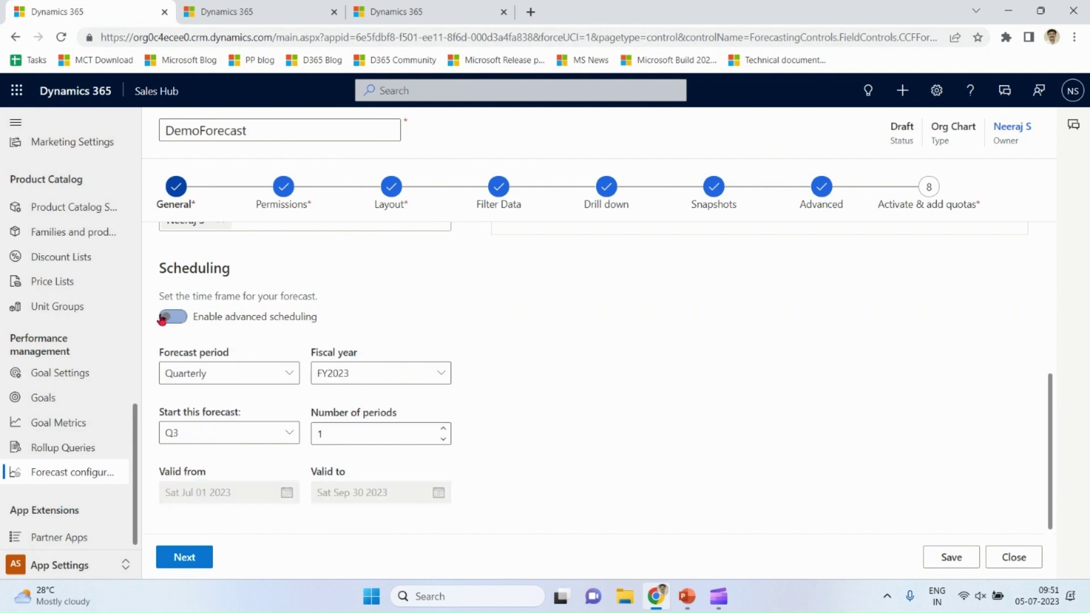
click(443, 429)
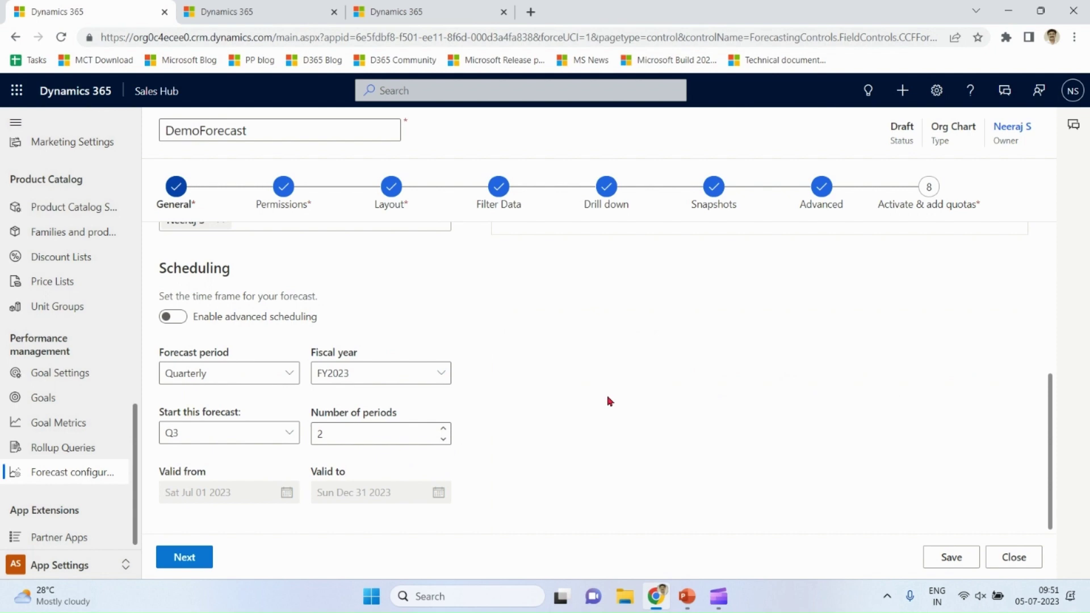
click(964, 559)
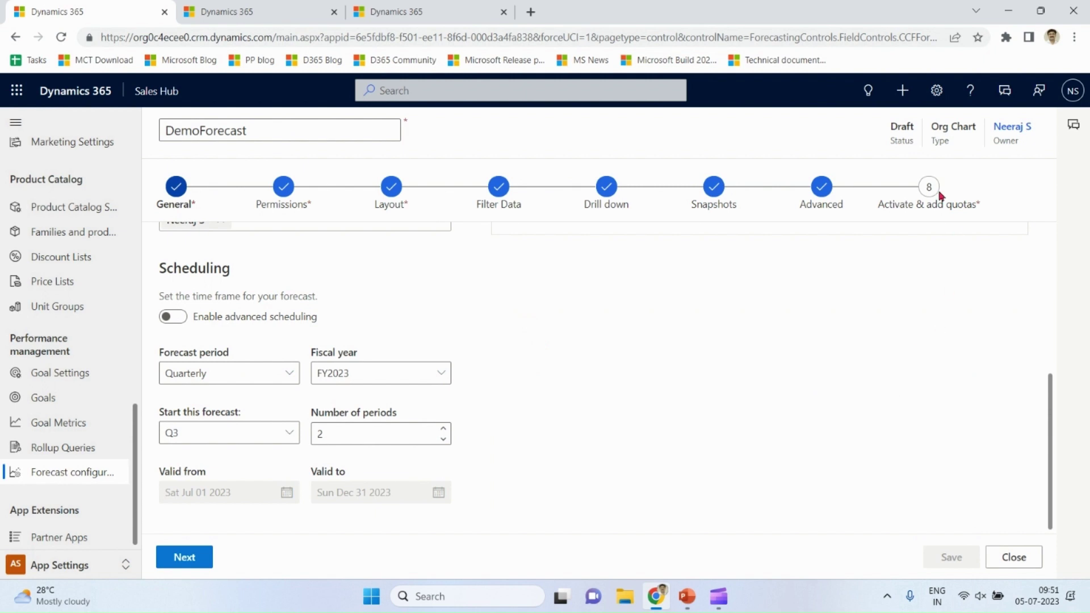
Activate DemoForecast, then download the simple data column template and open it in Excel
click(929, 187)
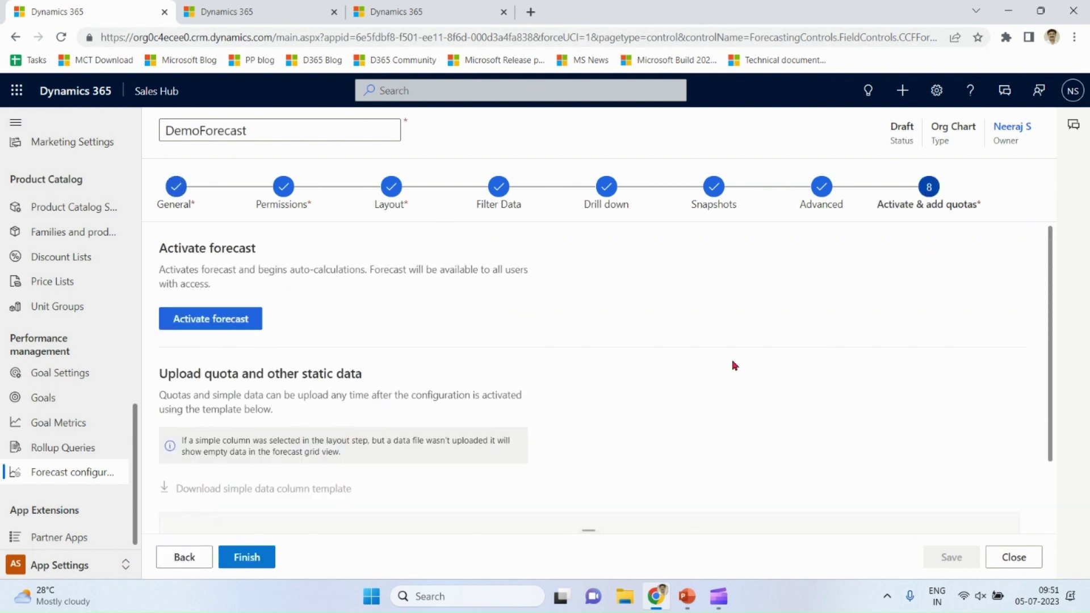
click(199, 316)
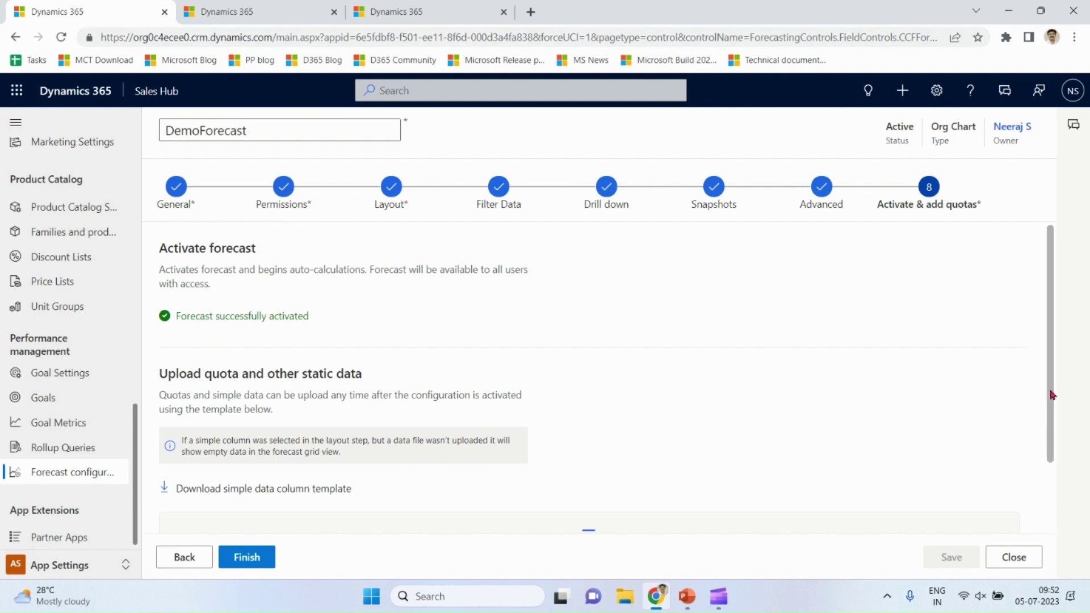
drag(1051, 392, 1050, 487)
click(285, 403)
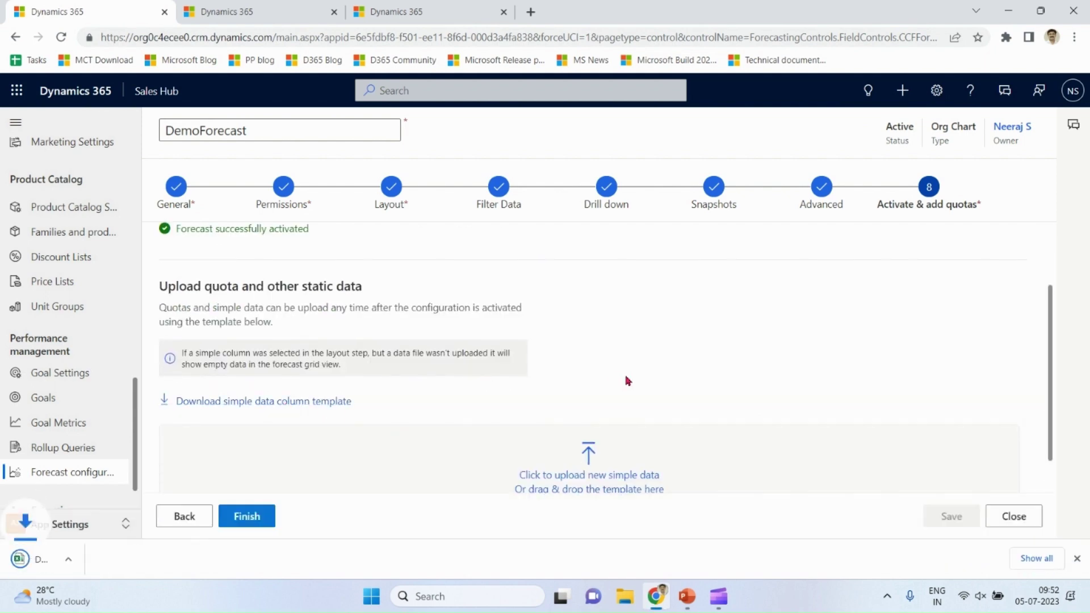
click(28, 564)
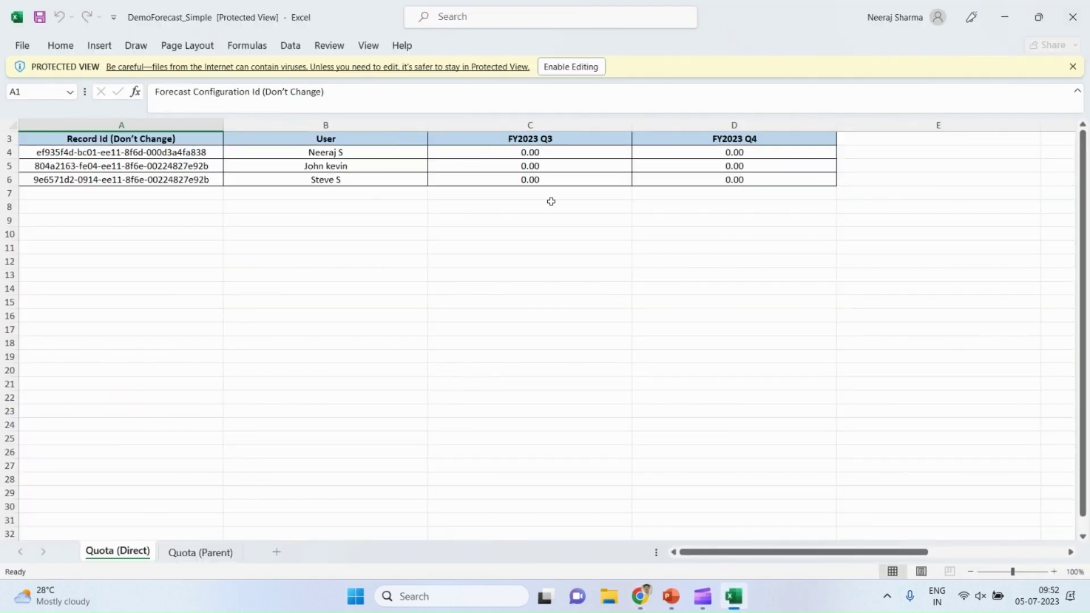
Enable editing and enter FY2023 Q3 direct quotas 5000, 7000 and 2000 in C6:C4
click(576, 66)
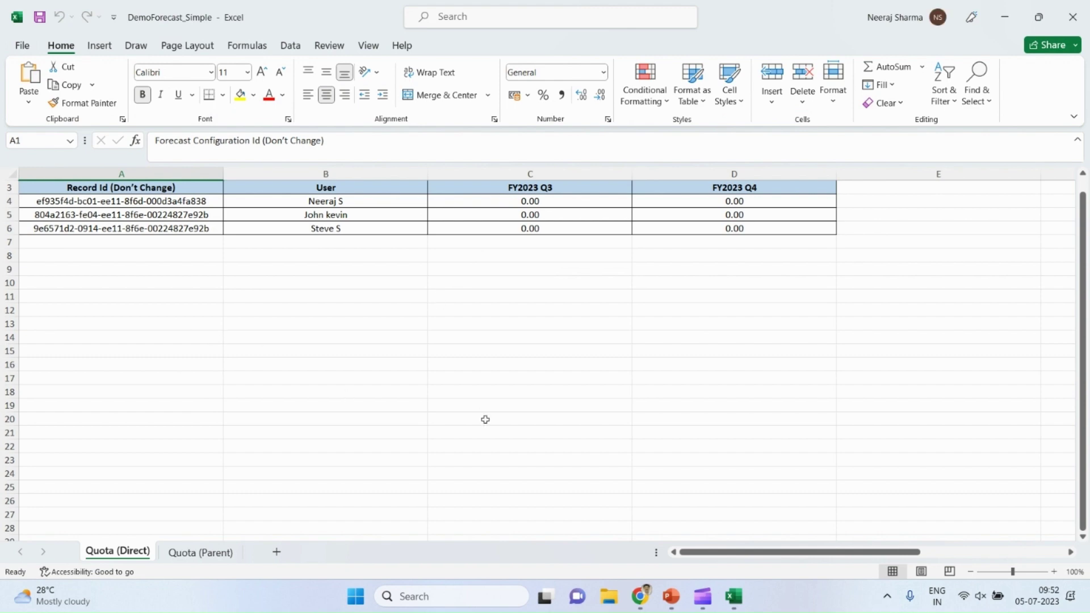
click(537, 230)
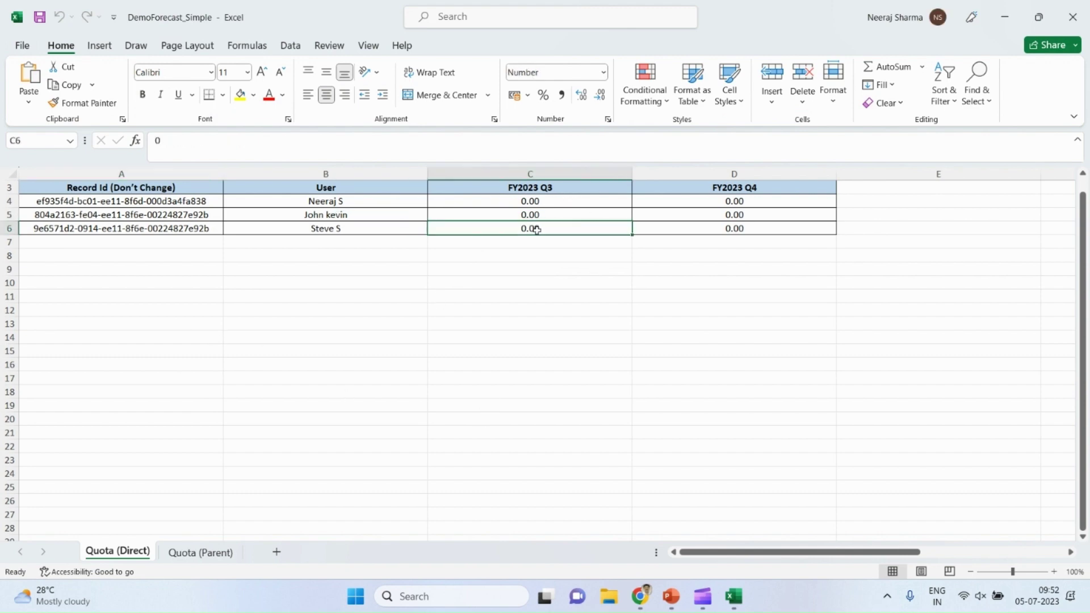
text(5000)
key(Up)
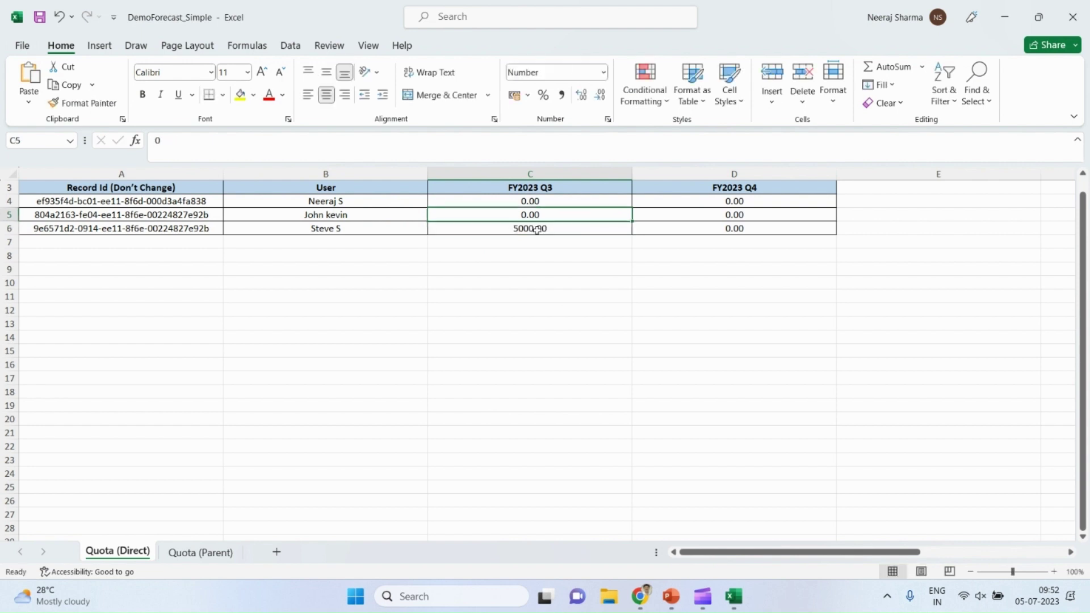
text(7000)
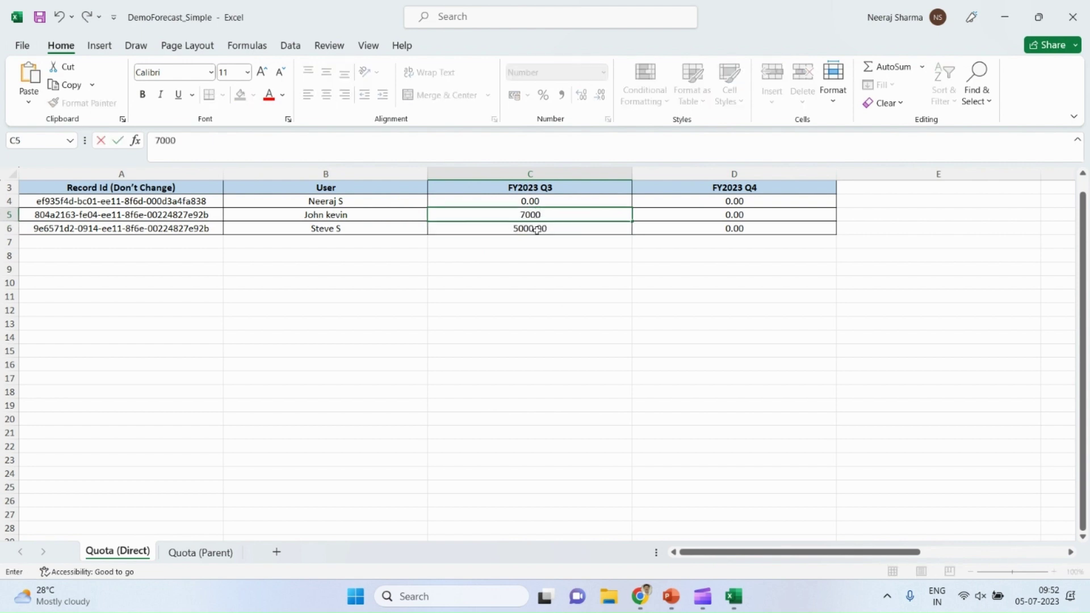
key(Up)
text(2000)
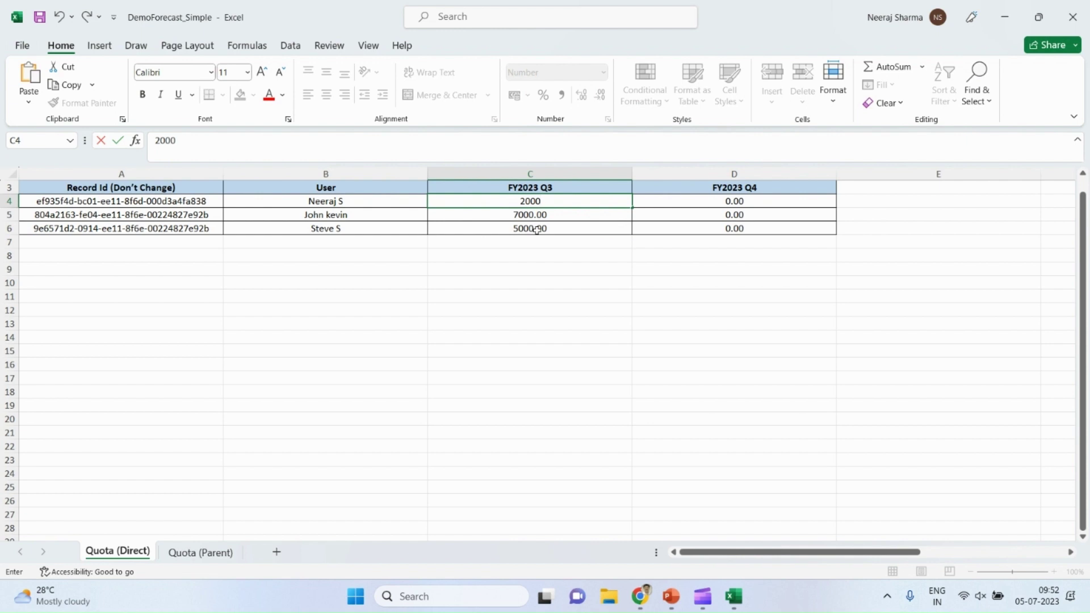
Enter Q4 direct quotas 6000, 9000 and 3000 in D6:D4
key(Right)
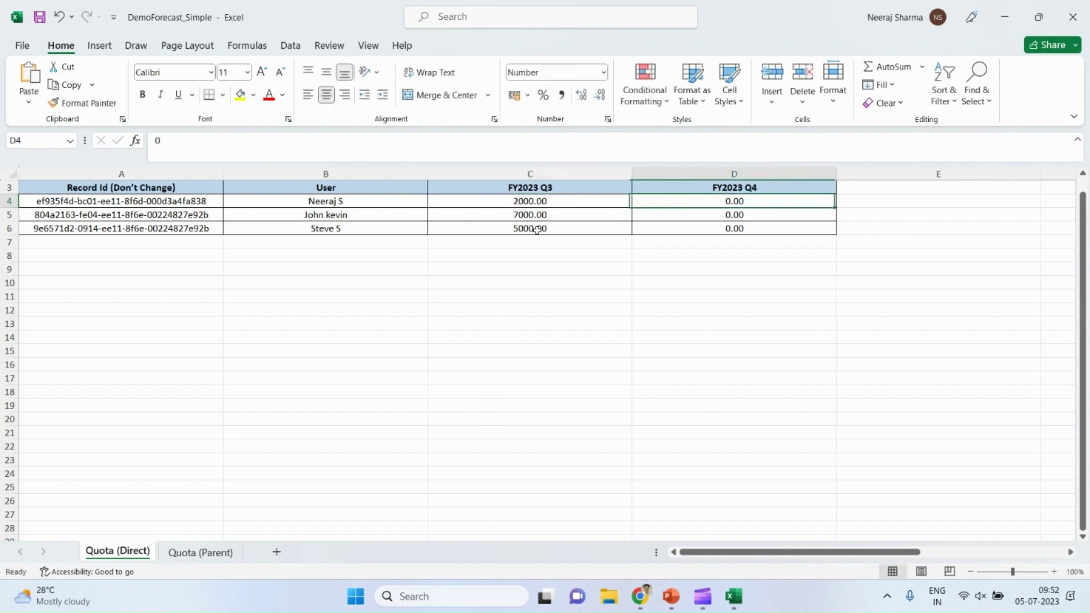
key(Down)
key(Down)
text(6000)
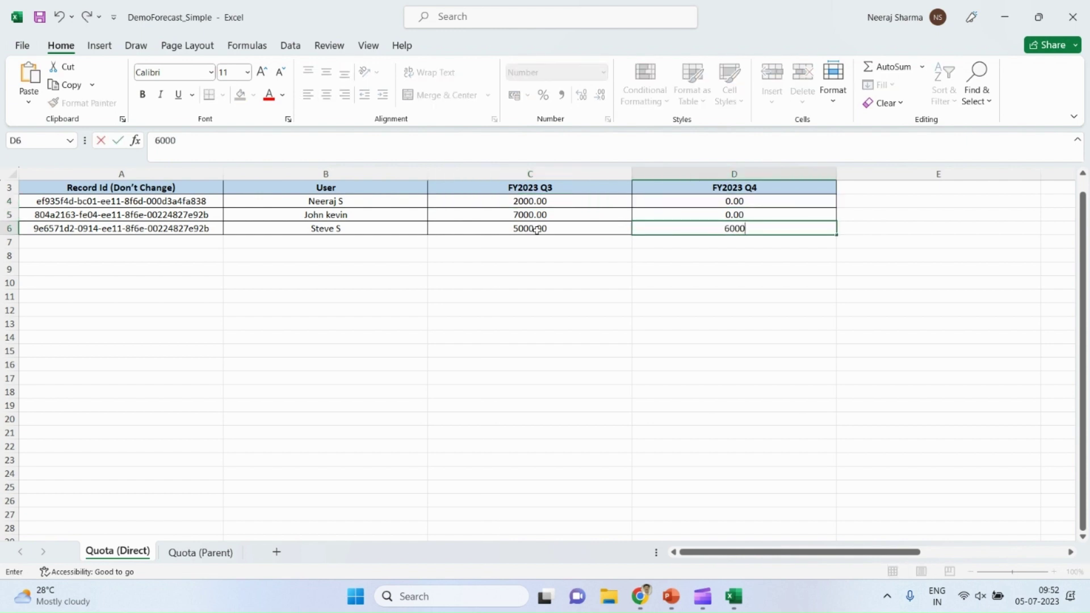
key(Up)
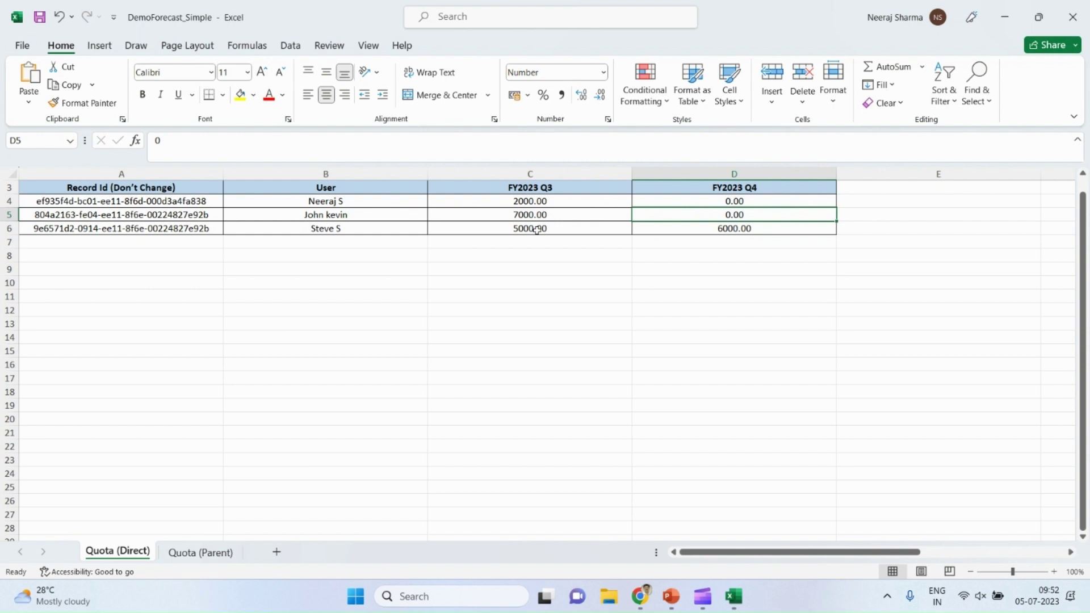
text(90000)
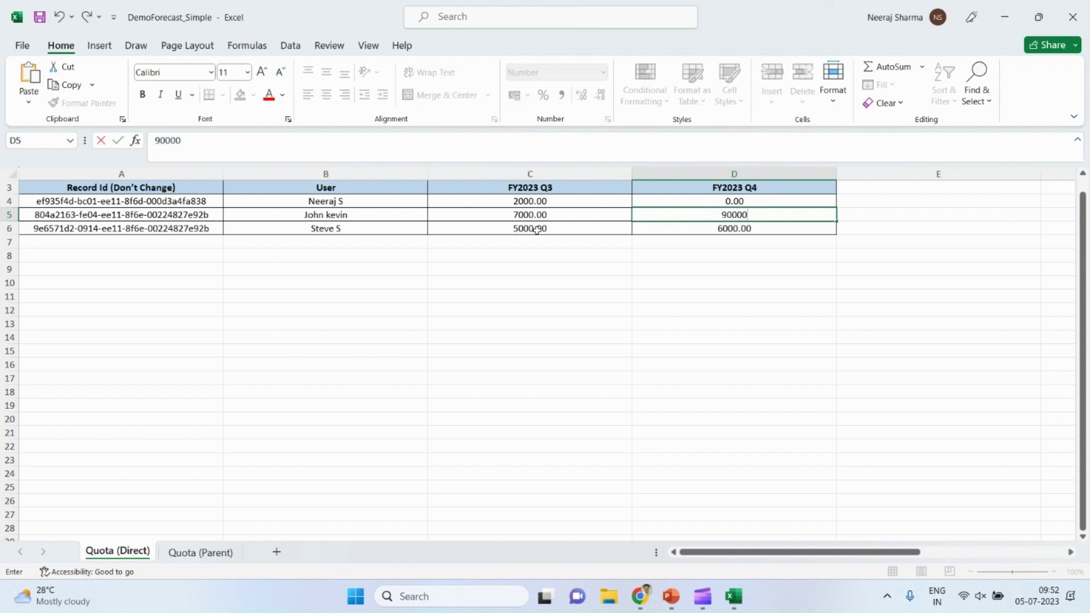
key(BackSpace)
key(Up)
text(3000)
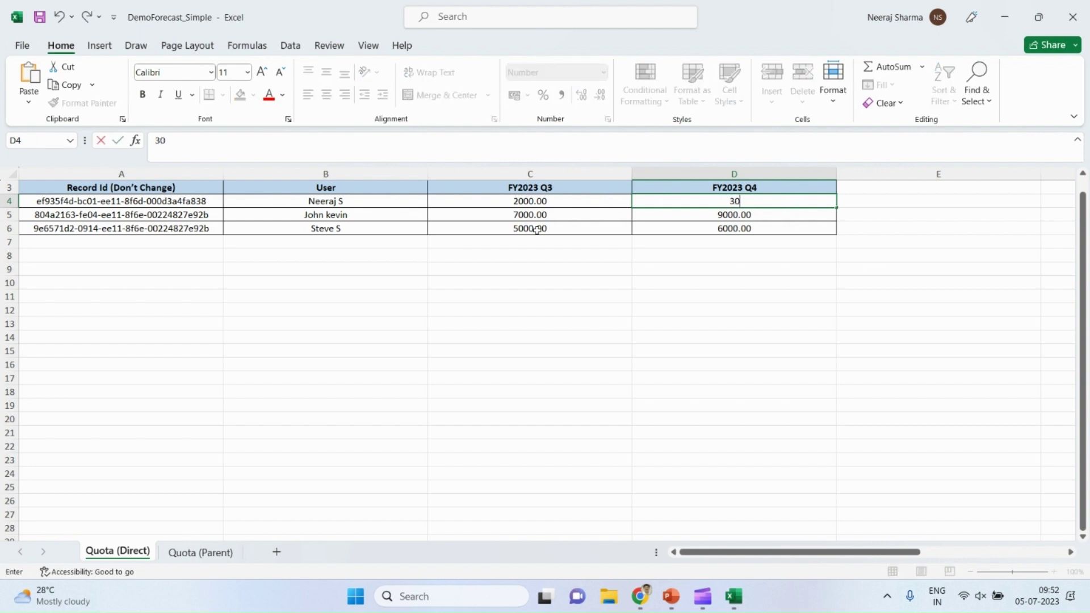
click(489, 324)
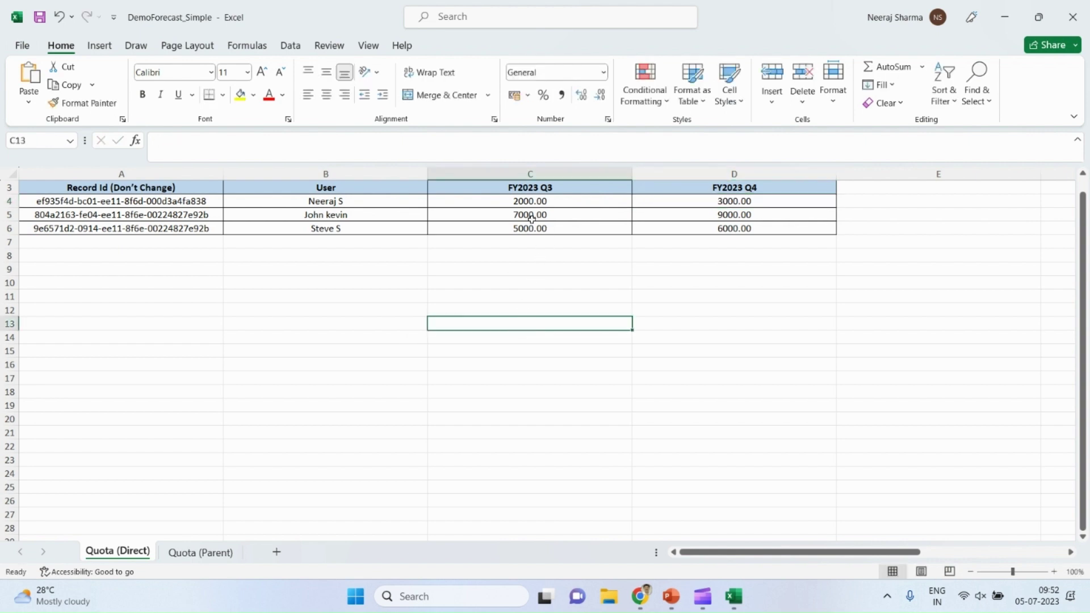
On Quota (Parent), enter 14000 for FY2023 Q3 and 18000 for Q4
click(179, 556)
click(555, 199)
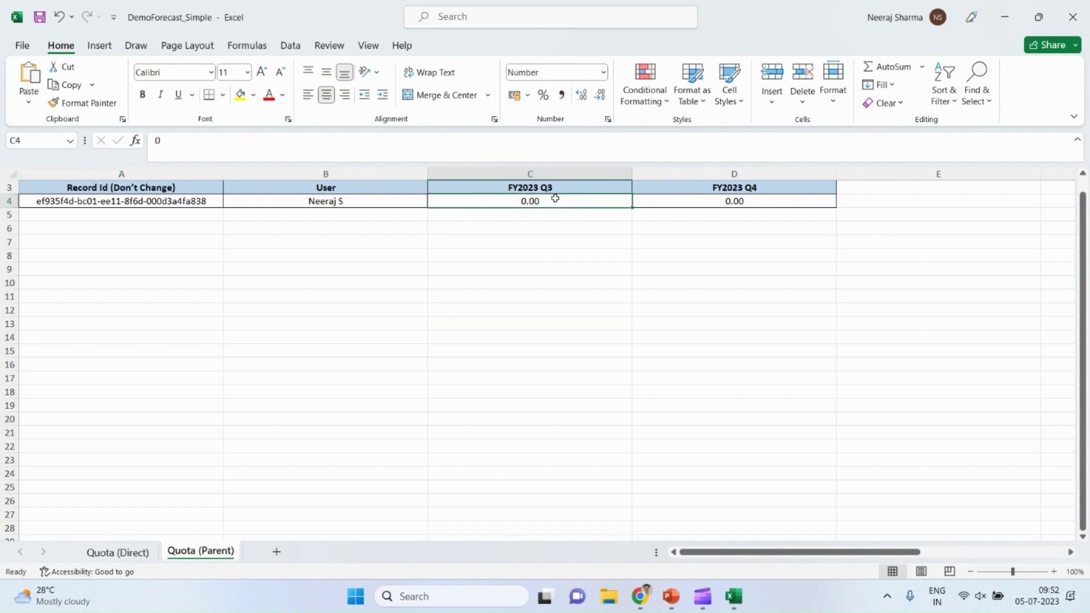
text(14000)
click(272, 456)
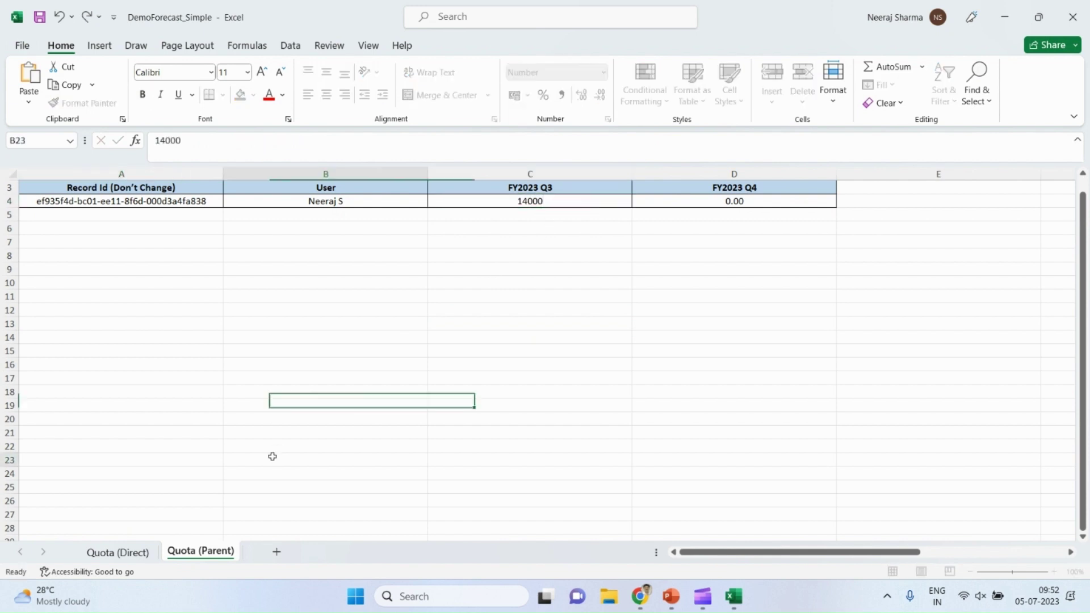
click(135, 555)
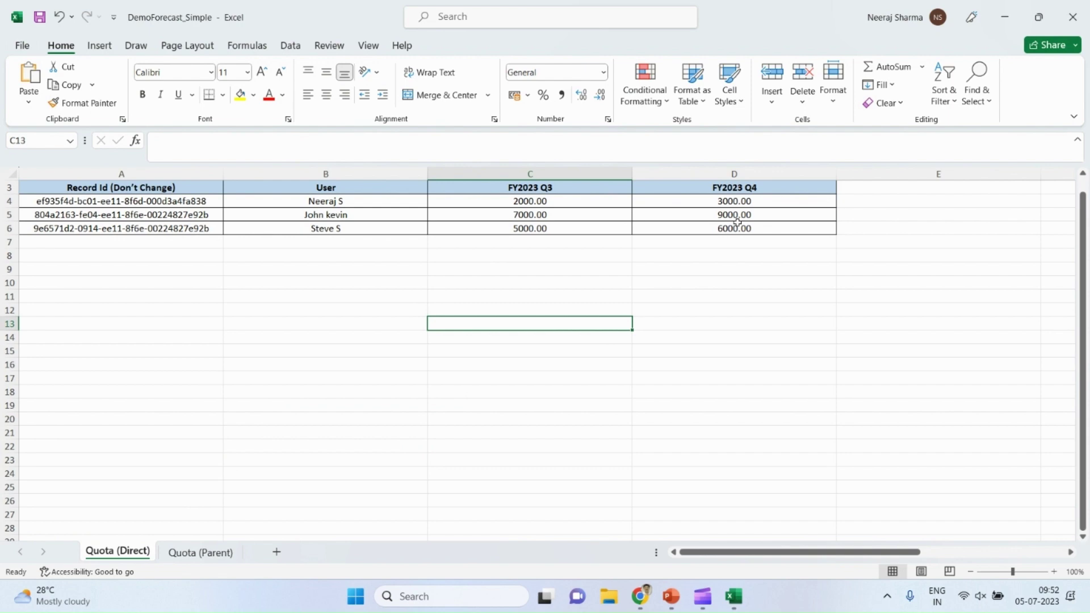
click(192, 555)
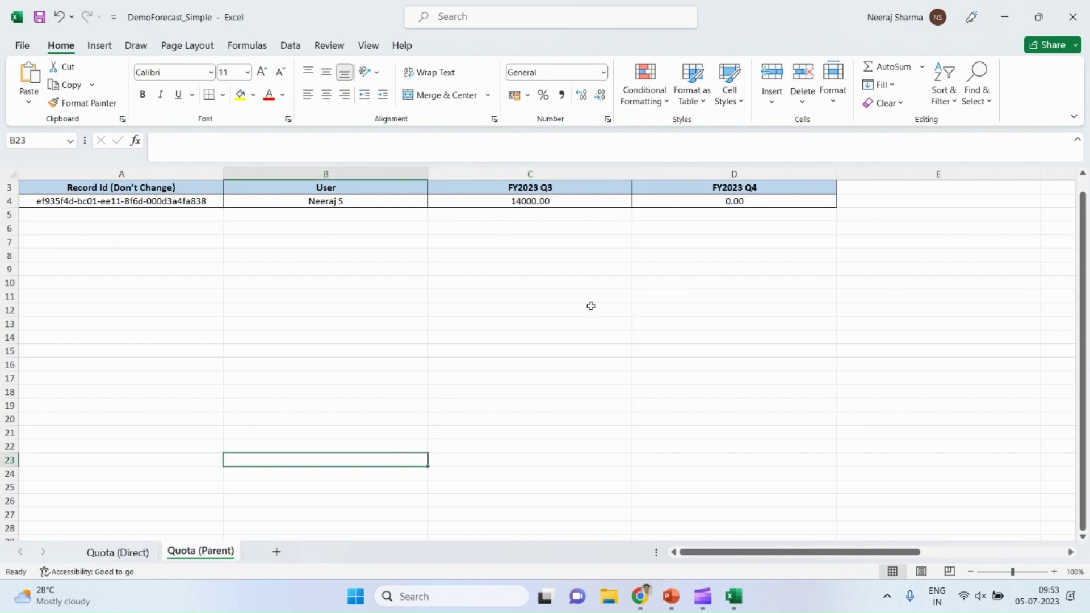
click(705, 198)
text(18000)
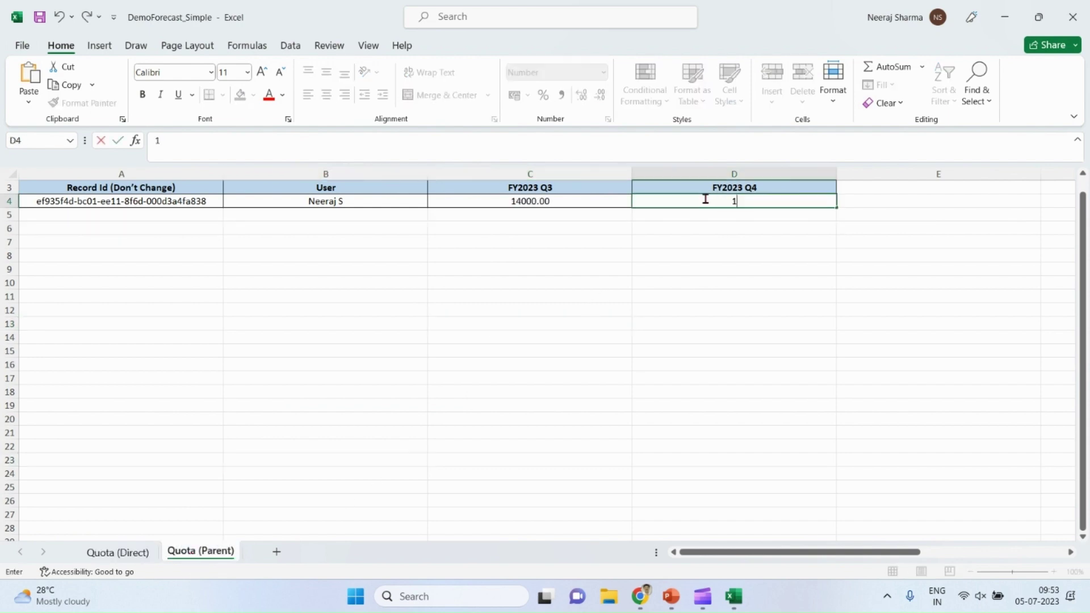
click(499, 343)
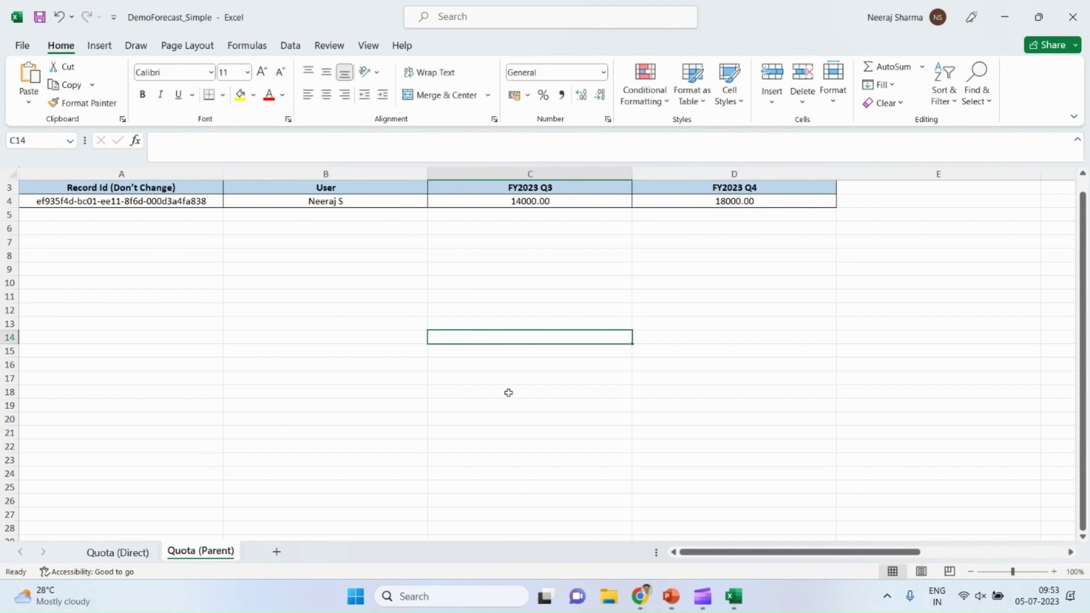
Save and close the workbook, upload DemoForecast_Simple as quota data, and finish configuration
click(1073, 17)
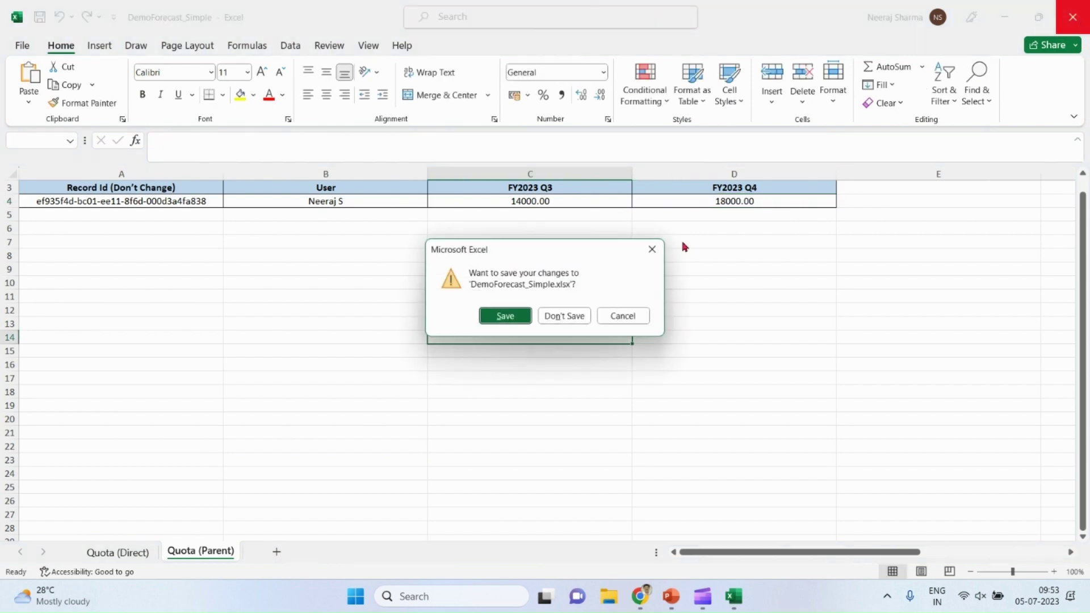
click(503, 316)
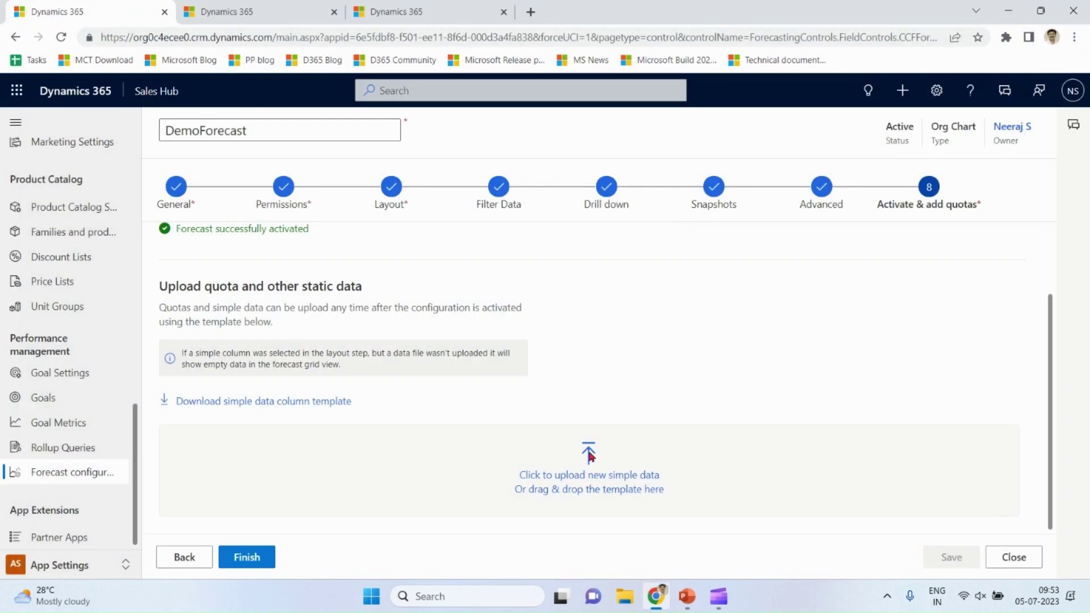
click(589, 451)
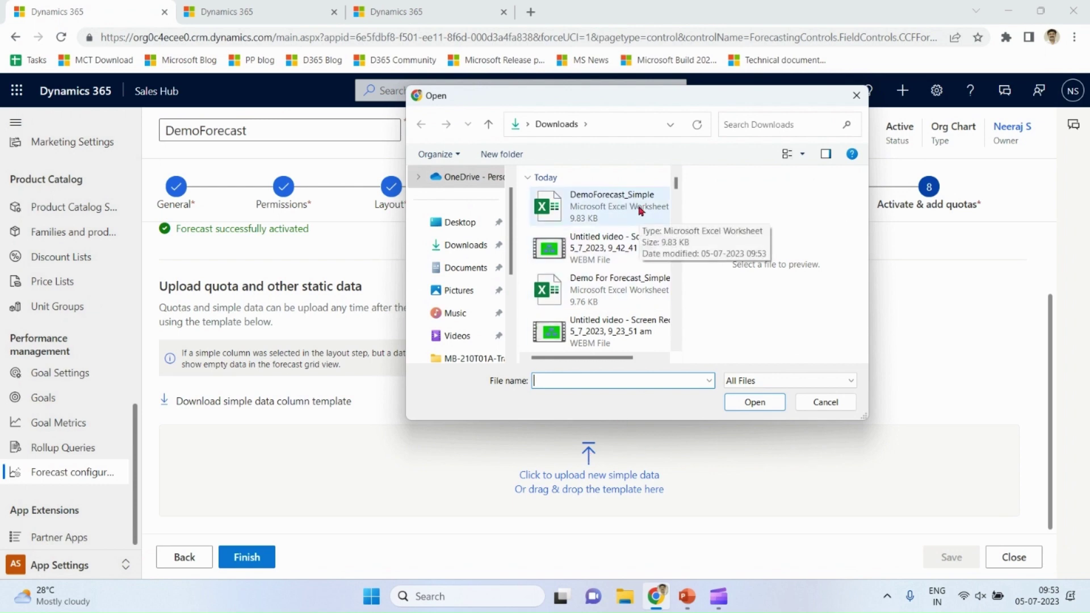
click(640, 210)
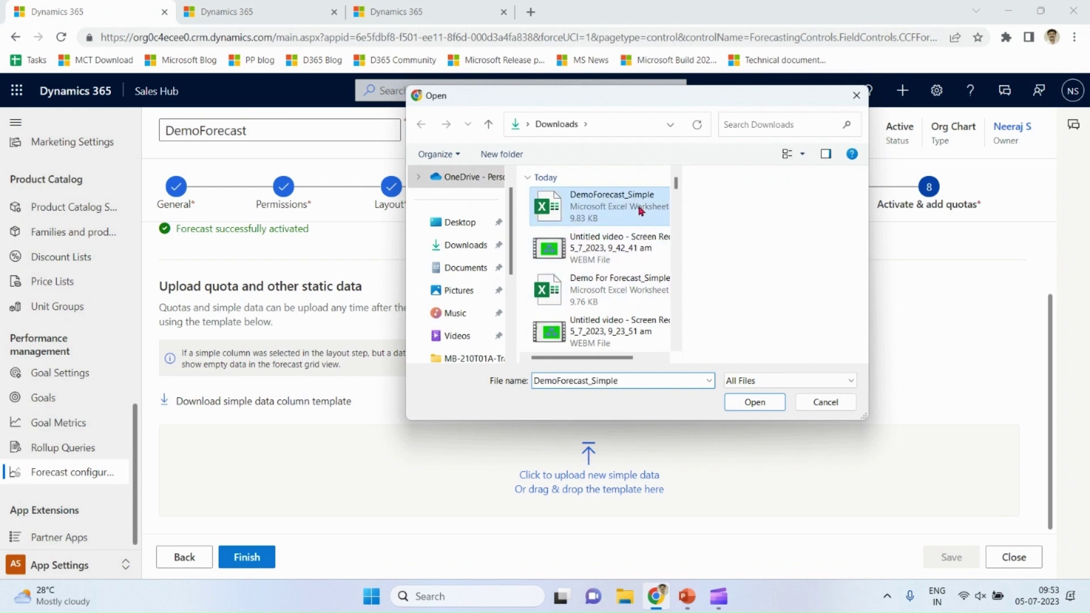
click(756, 404)
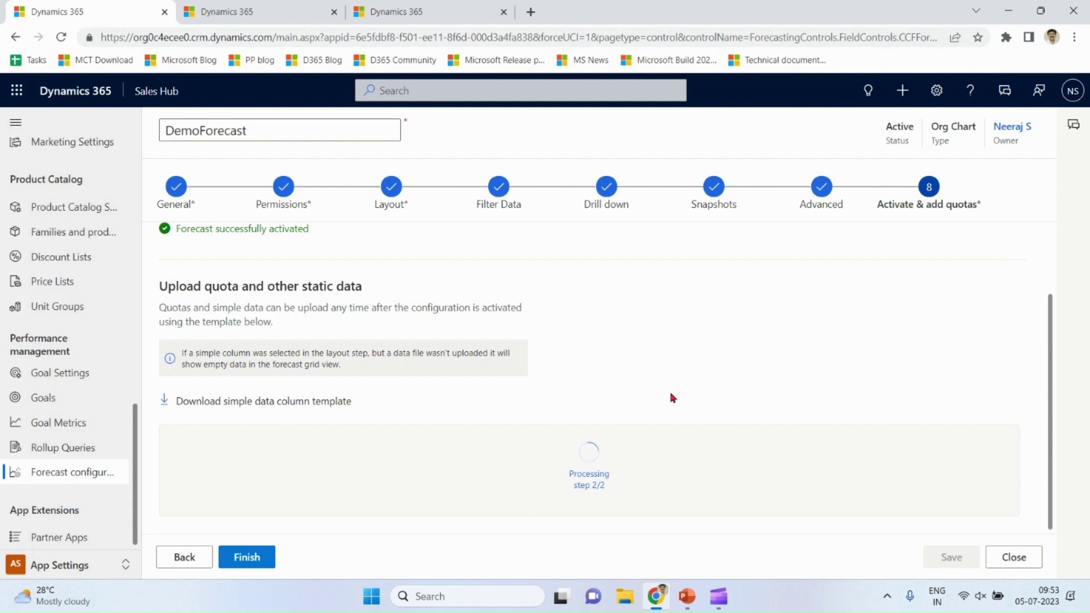
click(257, 558)
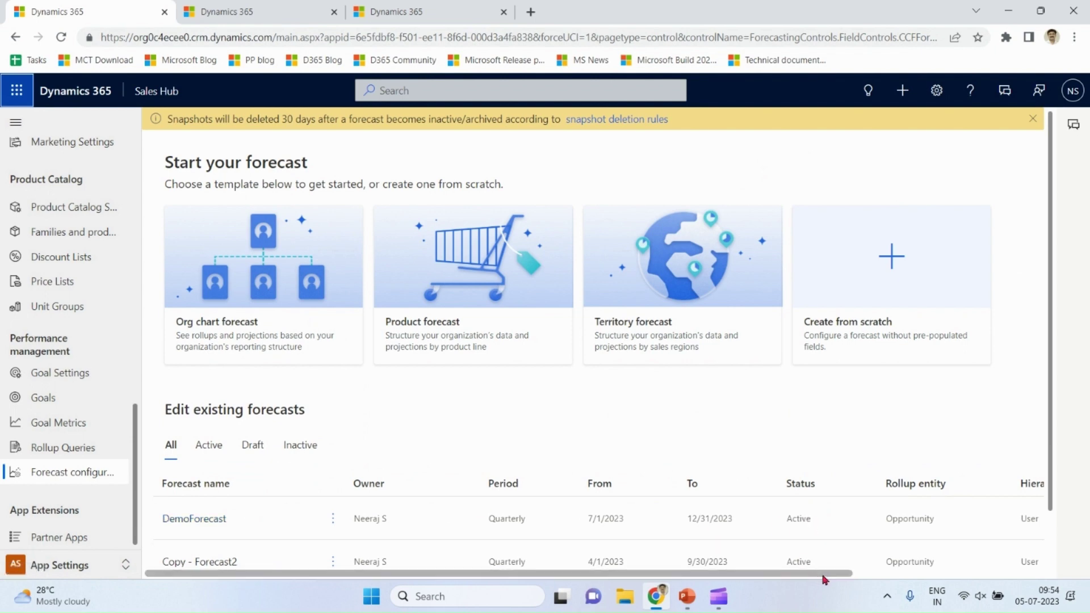
From the second browser tab, switch to the Sales area and open Forecasts from the sitemap
click(283, 11)
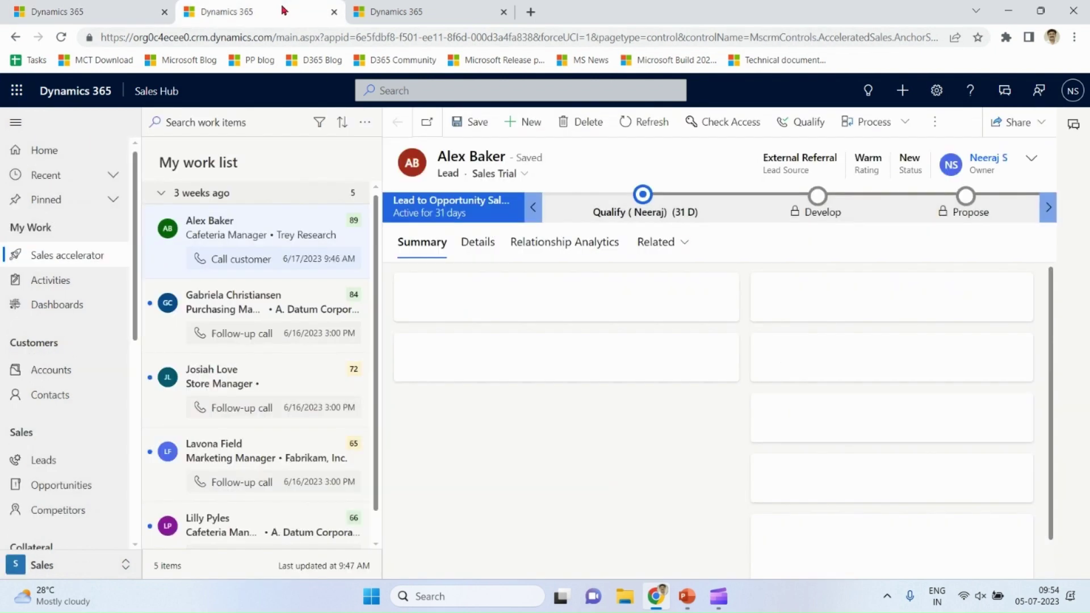
click(51, 566)
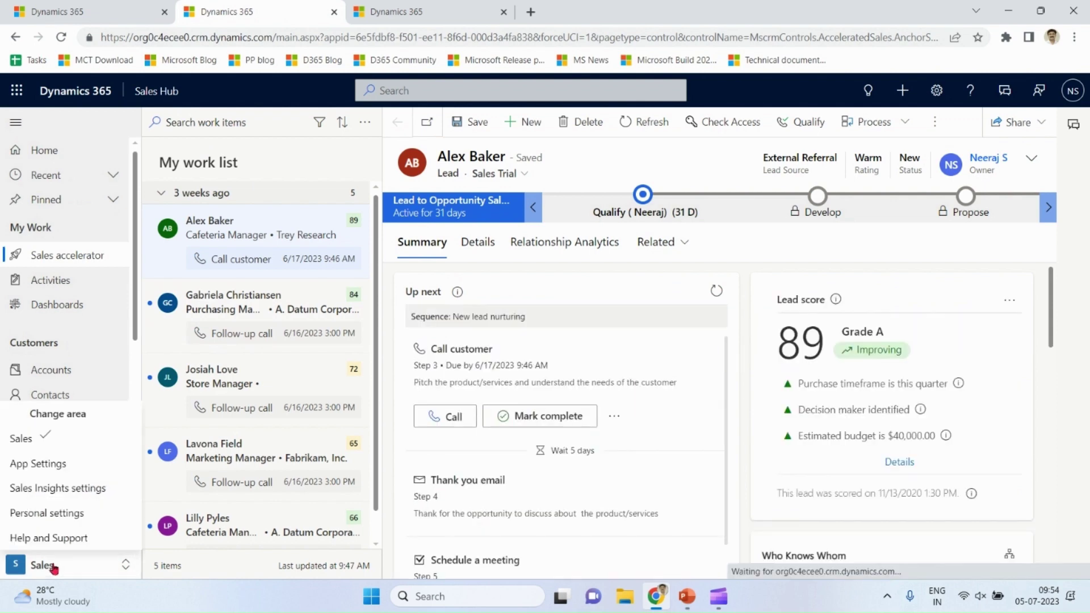
click(26, 440)
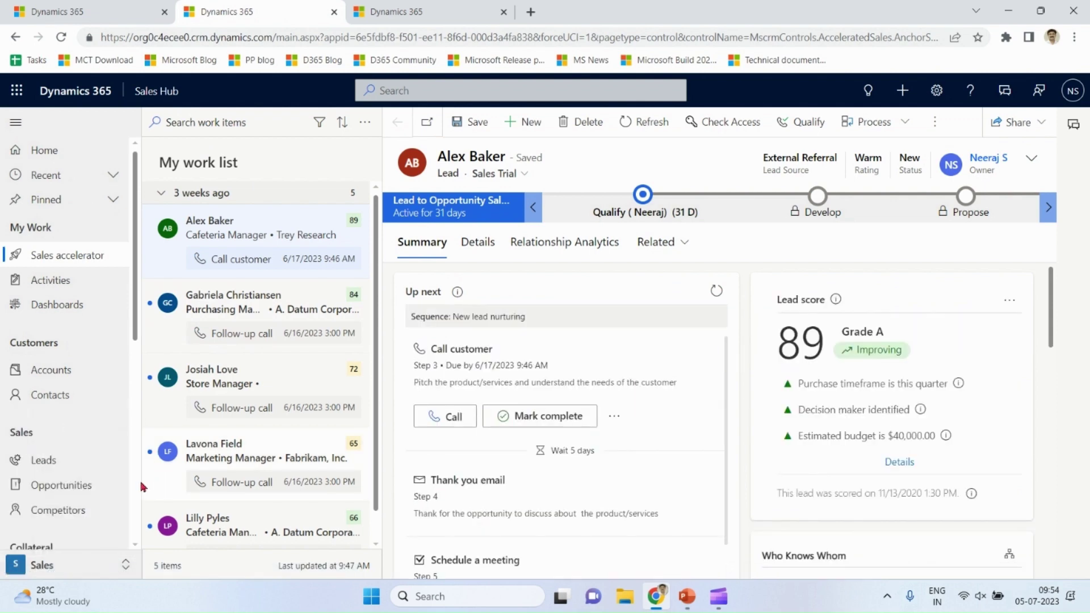
scroll(115, 543, down, 7)
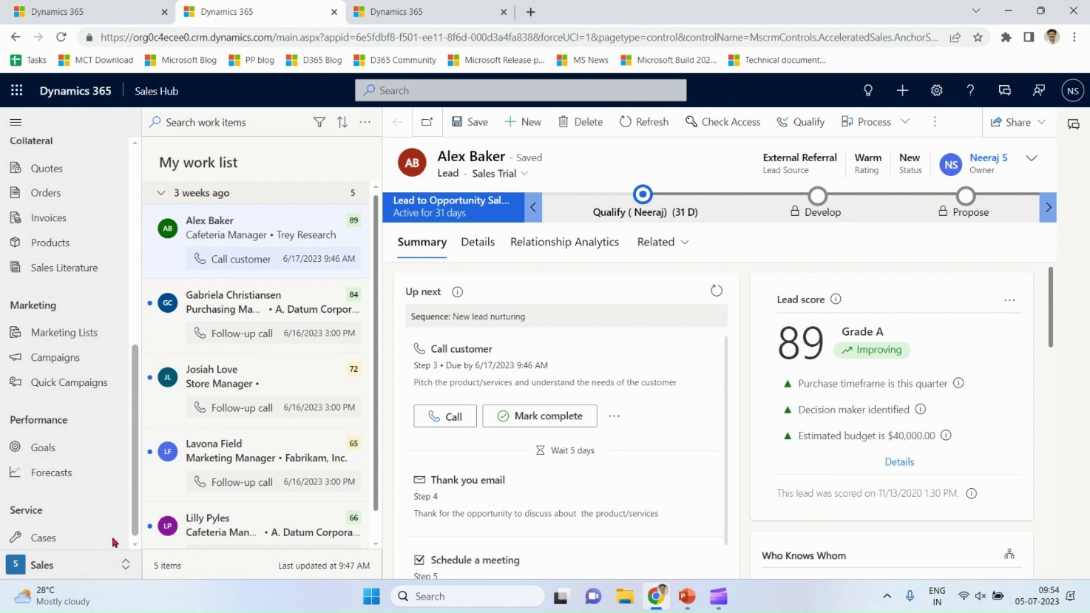
click(53, 479)
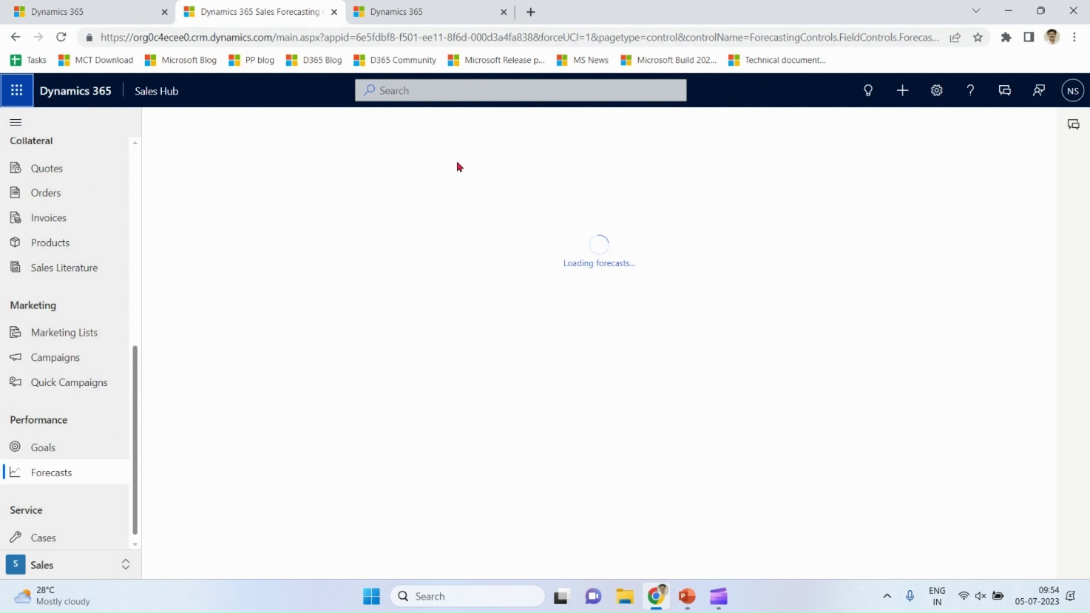
Switch the forecast grid to DemoForecast and dismiss the calculations notification
click(241, 161)
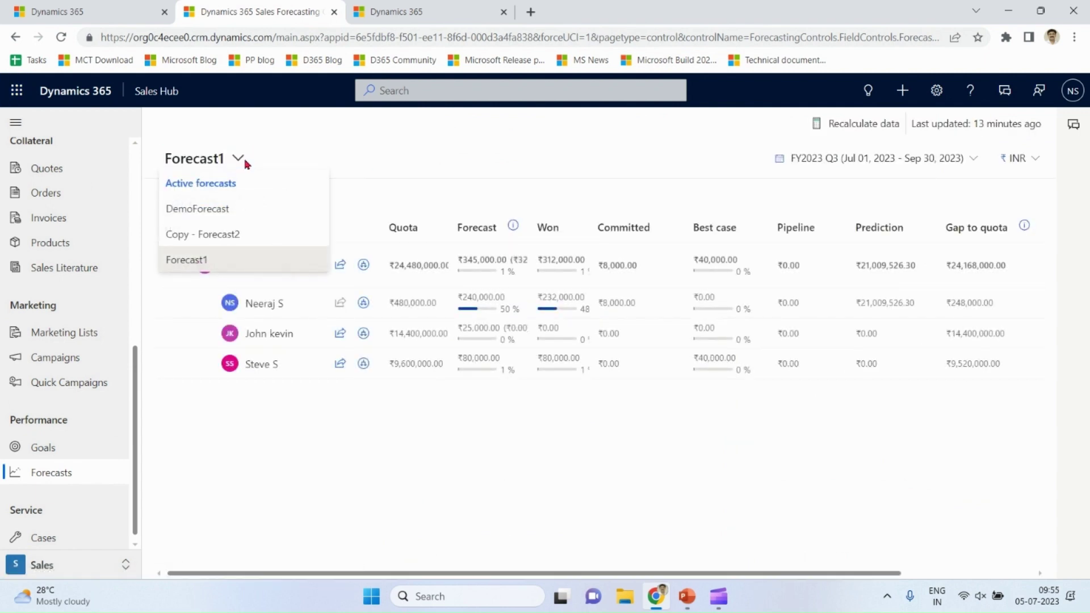
click(219, 209)
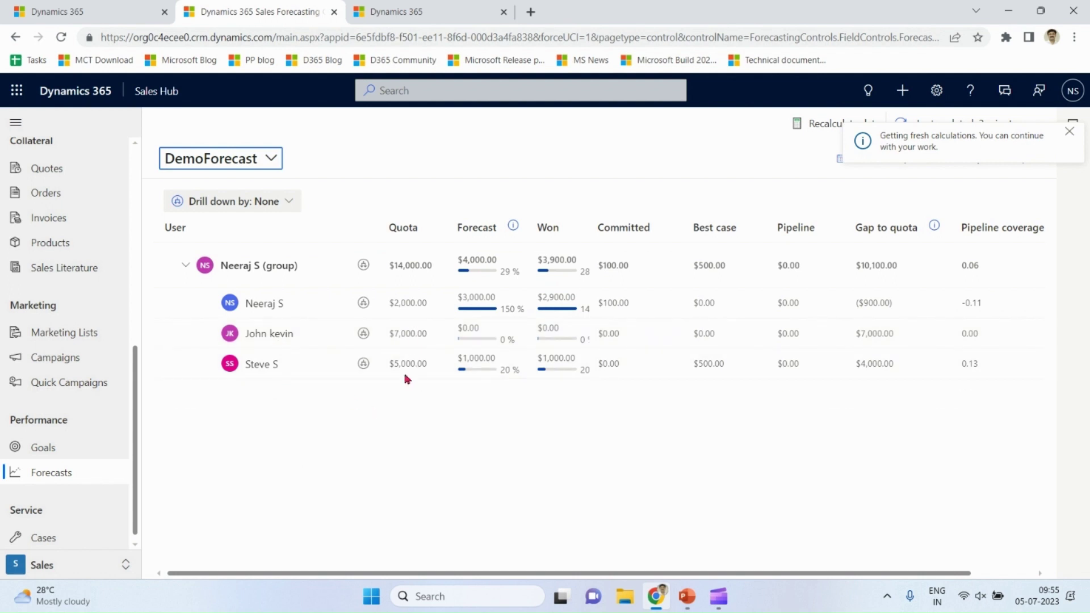
click(1076, 132)
Check the FY2023 Q4 figures, then return the period to FY2023 Q3
click(1019, 159)
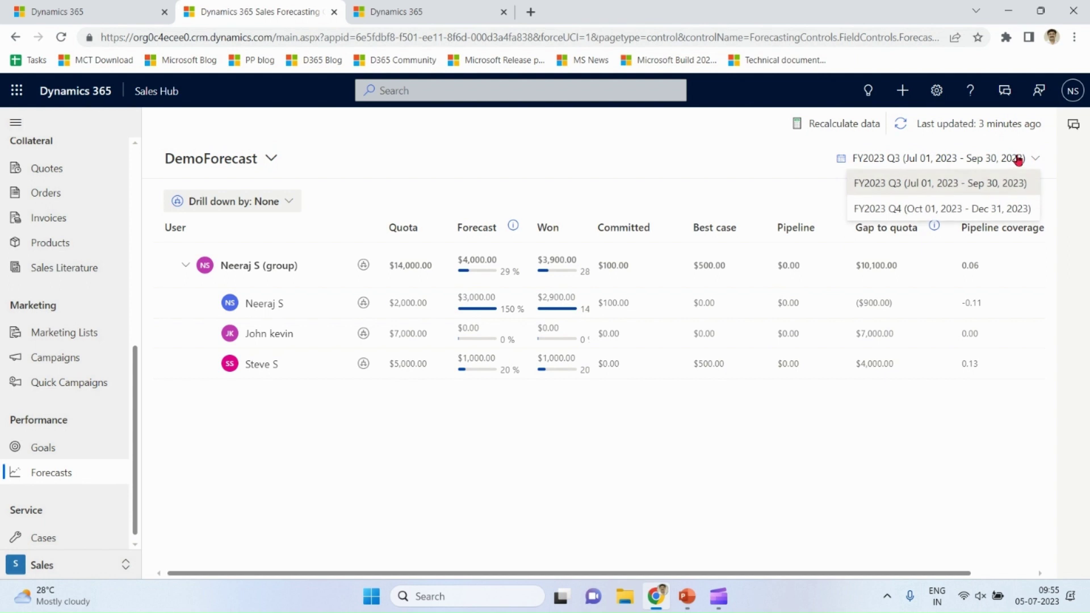
click(982, 210)
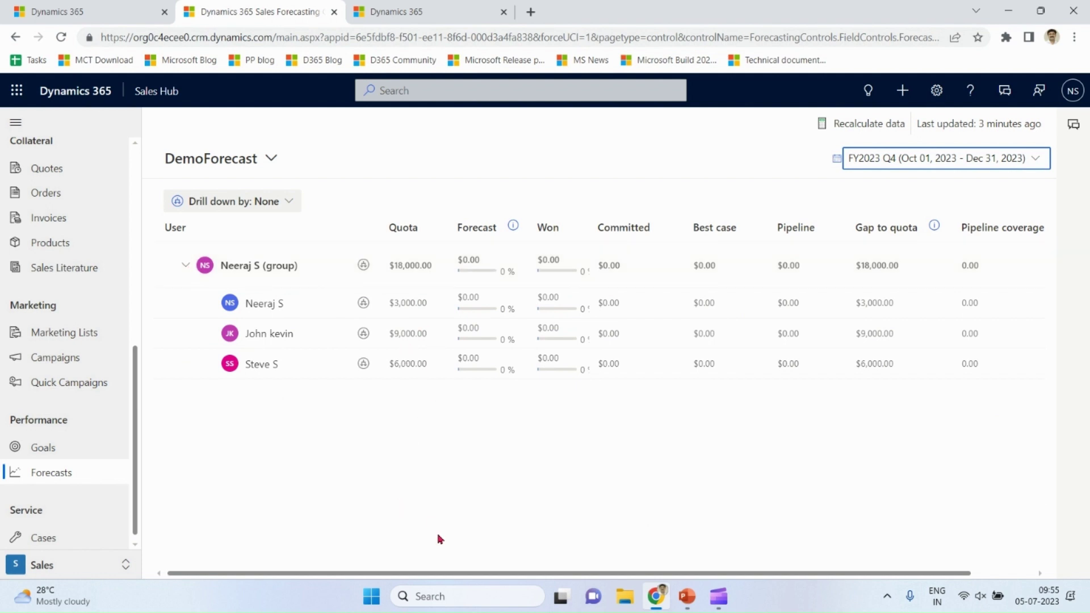
click(1019, 164)
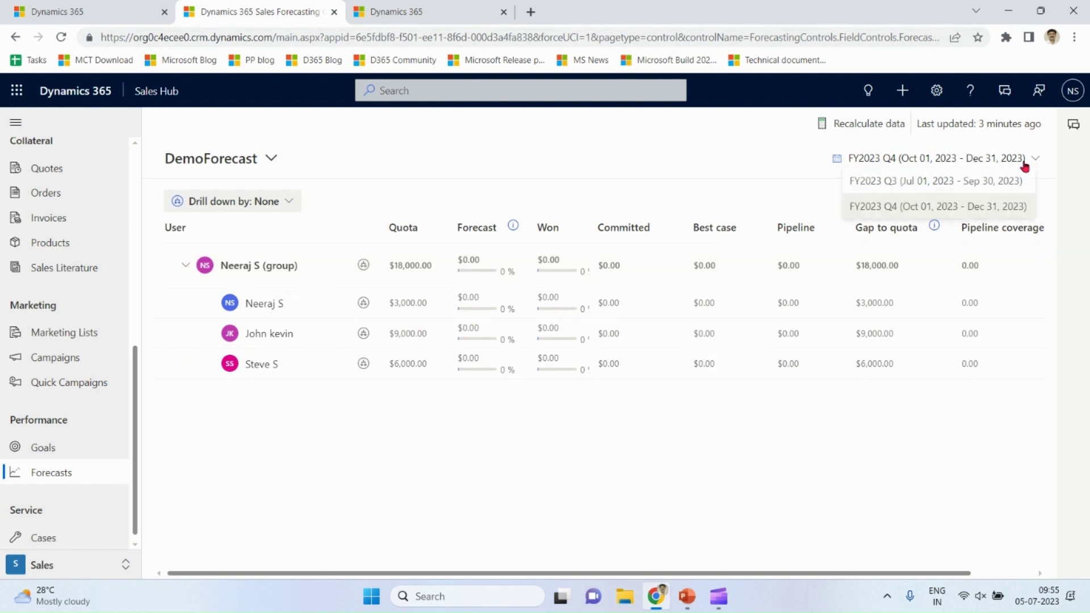
click(978, 185)
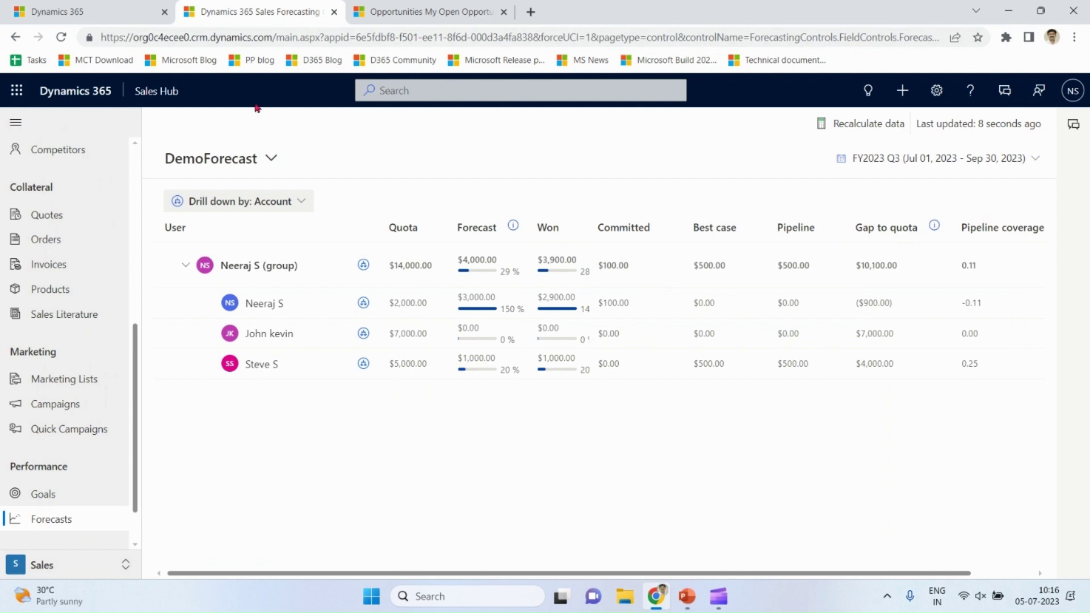
click(91, 11)
click(206, 520)
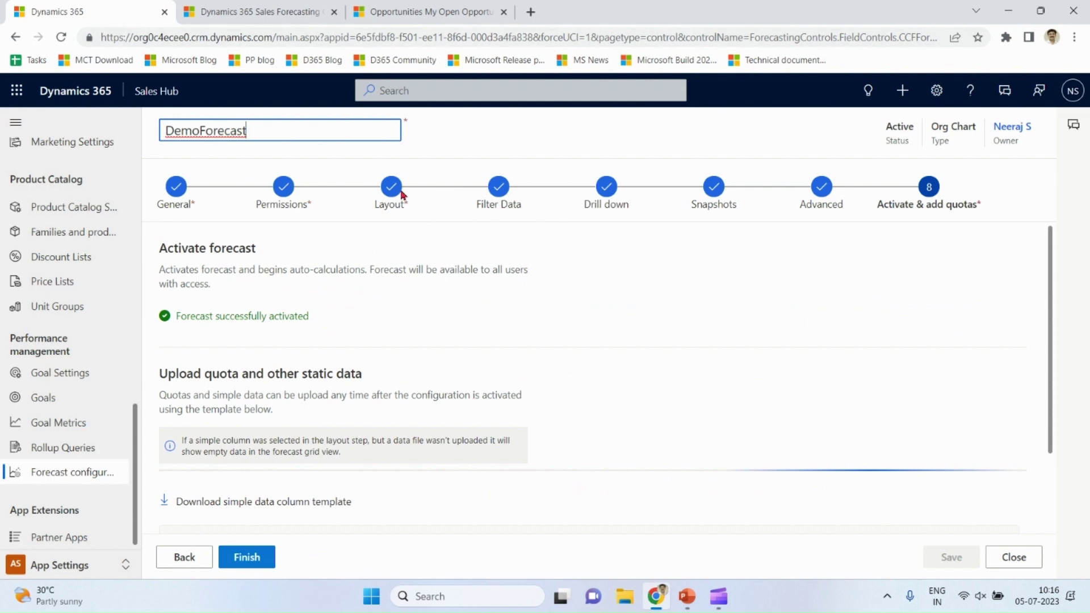
click(393, 190)
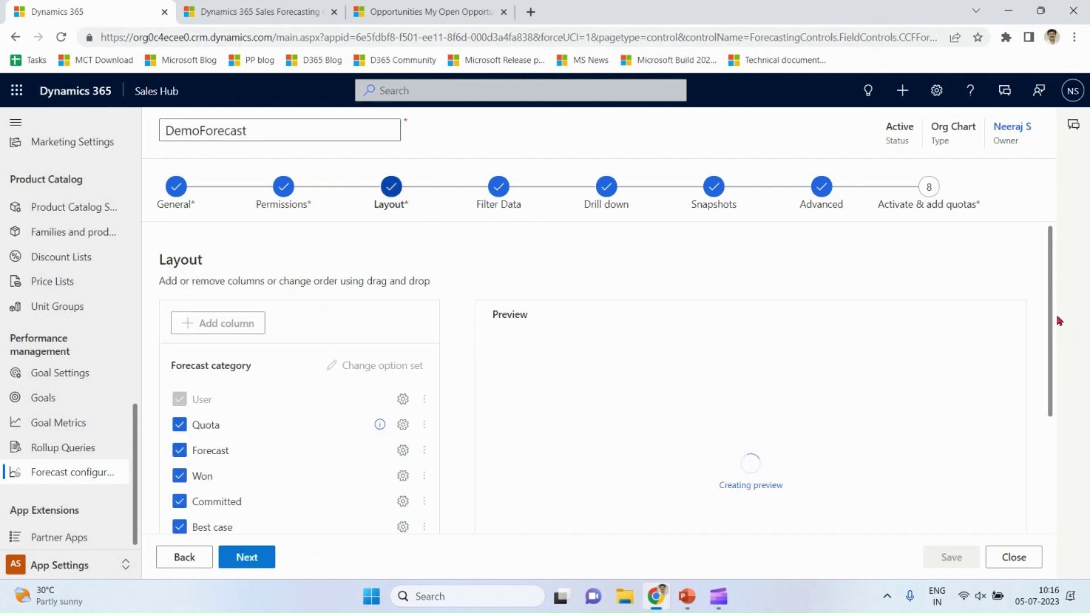
scroll(1059, 321, down, 3)
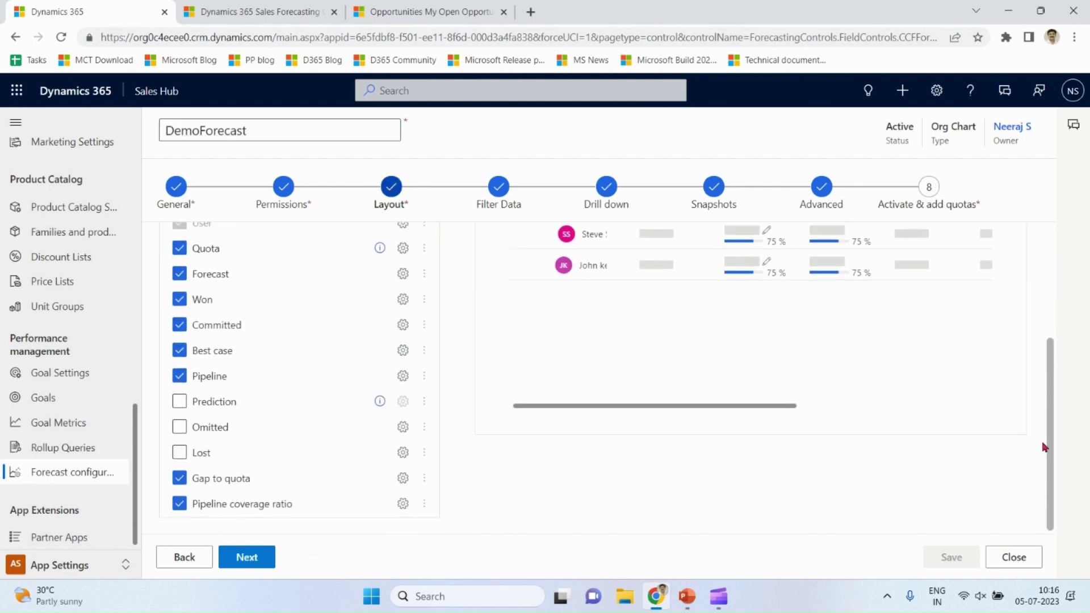
scroll(1044, 443, up, 3)
scroll(1045, 440, down, 3)
scroll(1046, 438, up, 2)
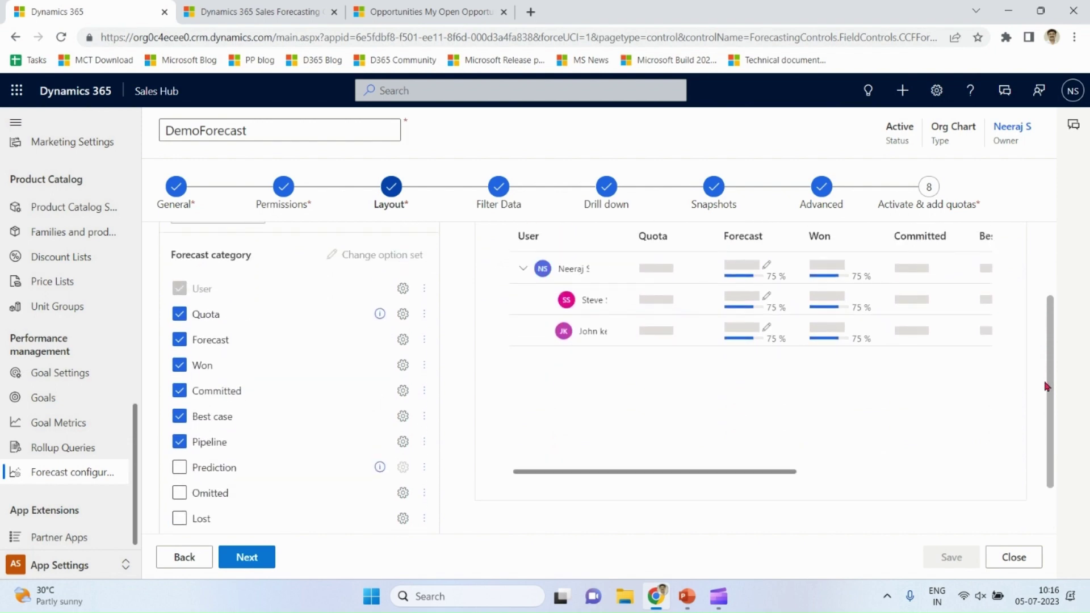
scroll(1046, 386, up, 2)
click(252, 12)
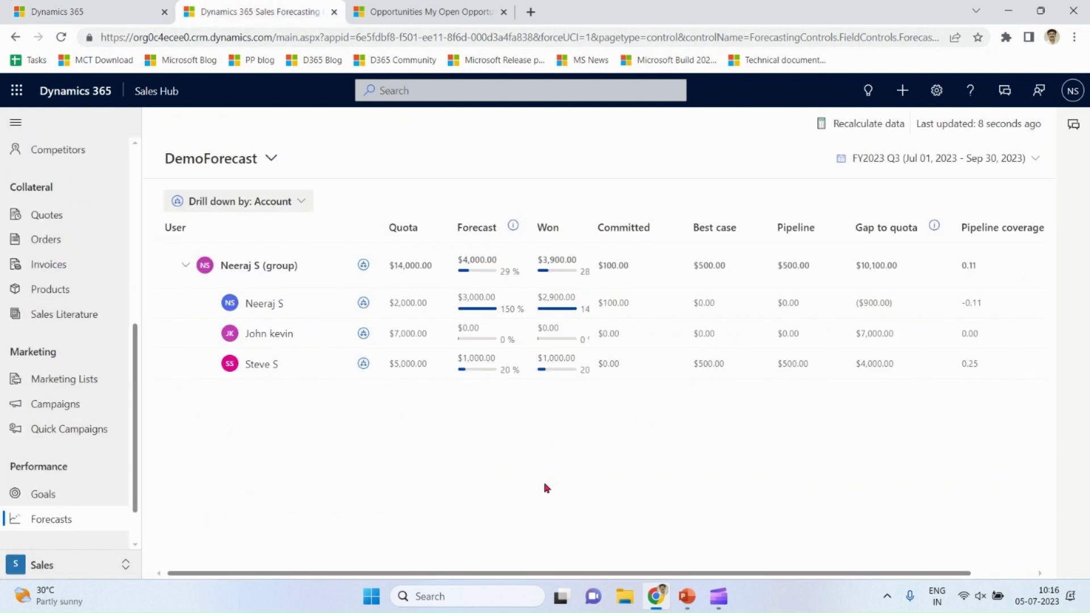
Open the op11 opportunity from the My Open Opportunities list
drag(633, 572, 680, 576)
click(442, 14)
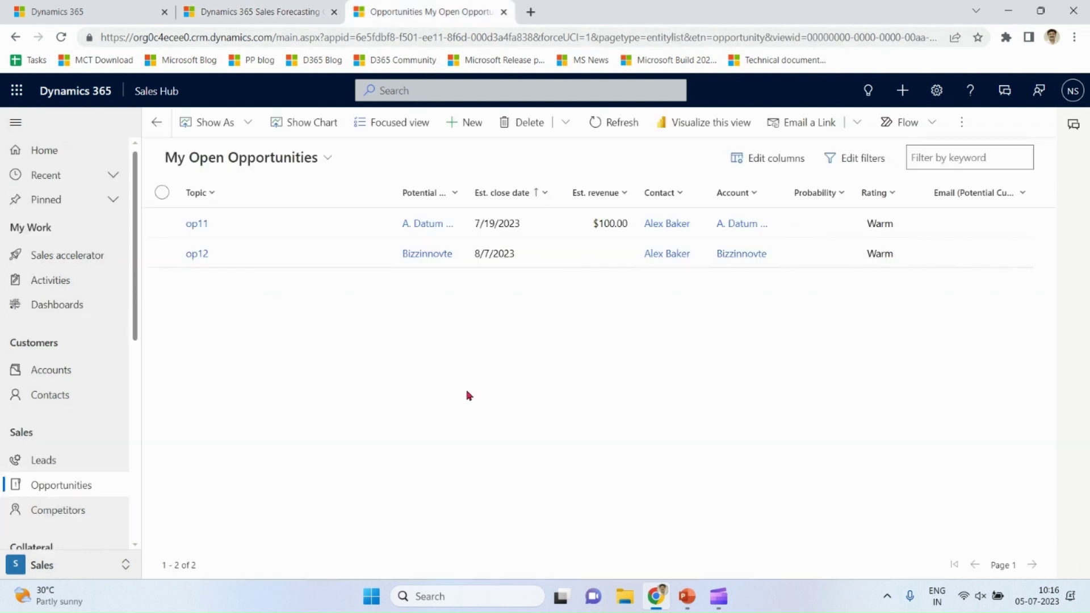
double_click(260, 235)
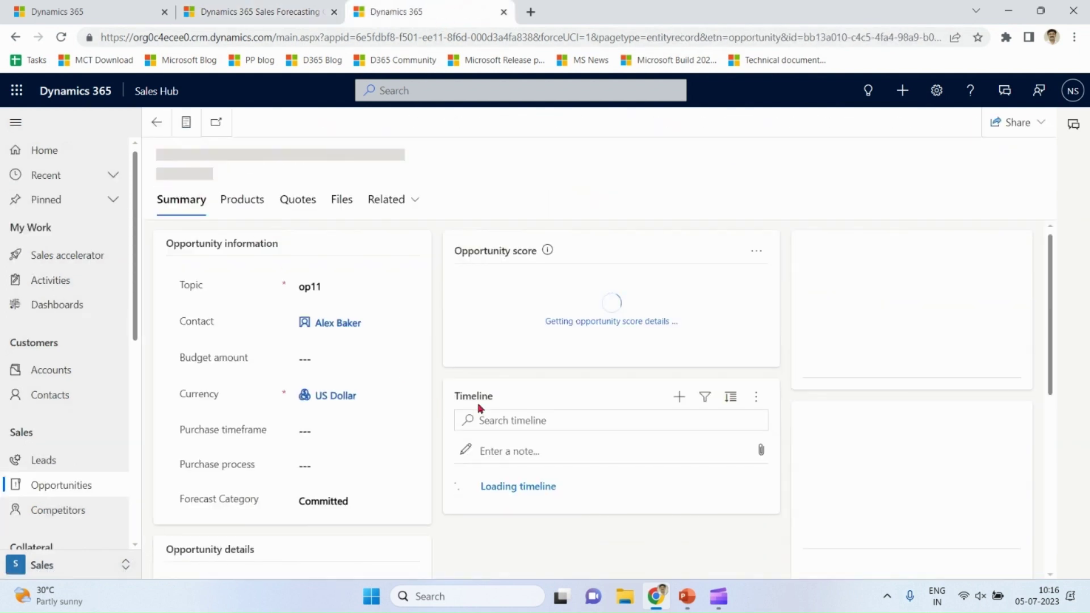
Keep op11's Forecast Category as Committed and go back to the opportunities list
drag(1052, 321, 1051, 373)
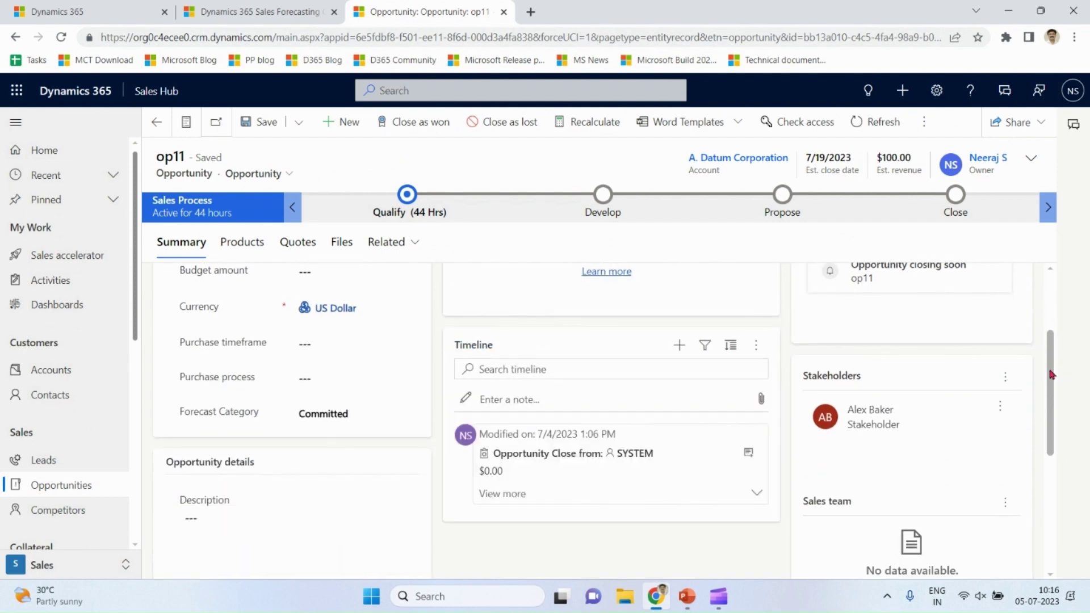
drag(264, 417, 158, 416)
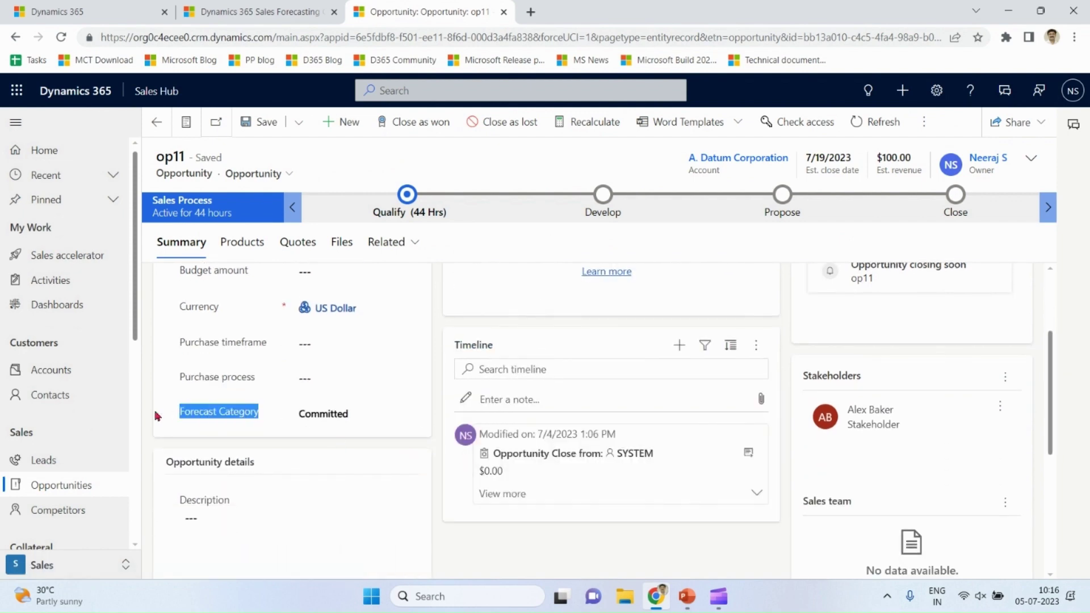
click(406, 413)
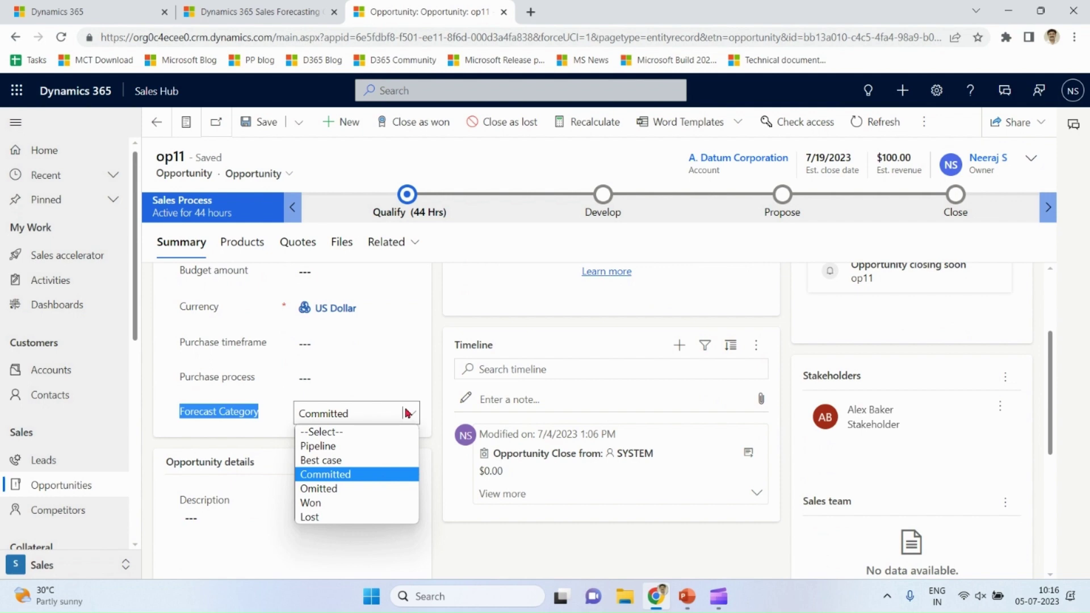
click(443, 256)
click(152, 124)
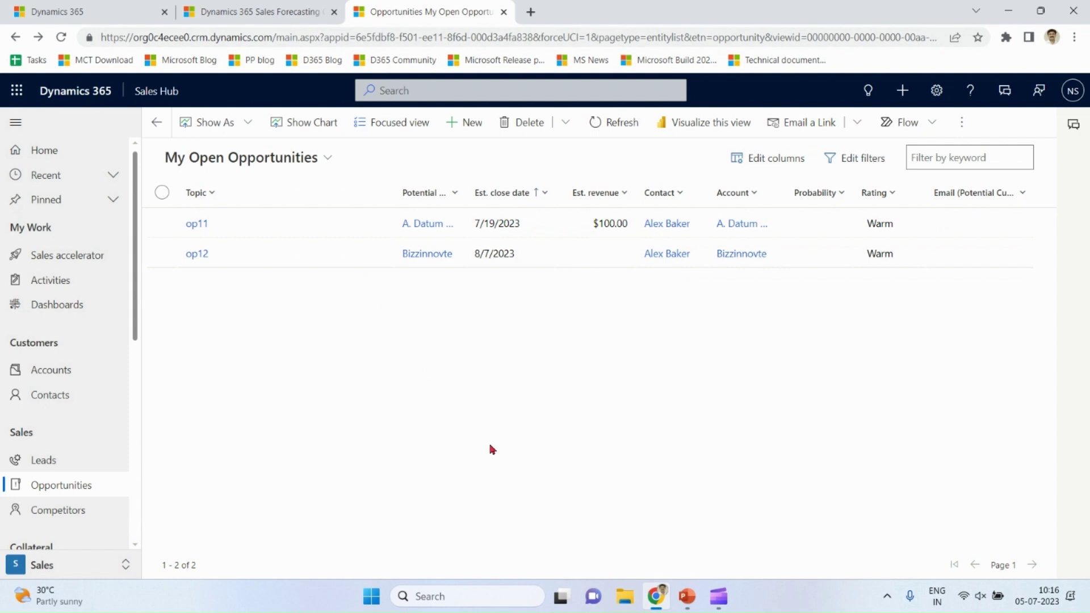
Return to the forecast configuration home page from the DemoForecast grid
click(263, 11)
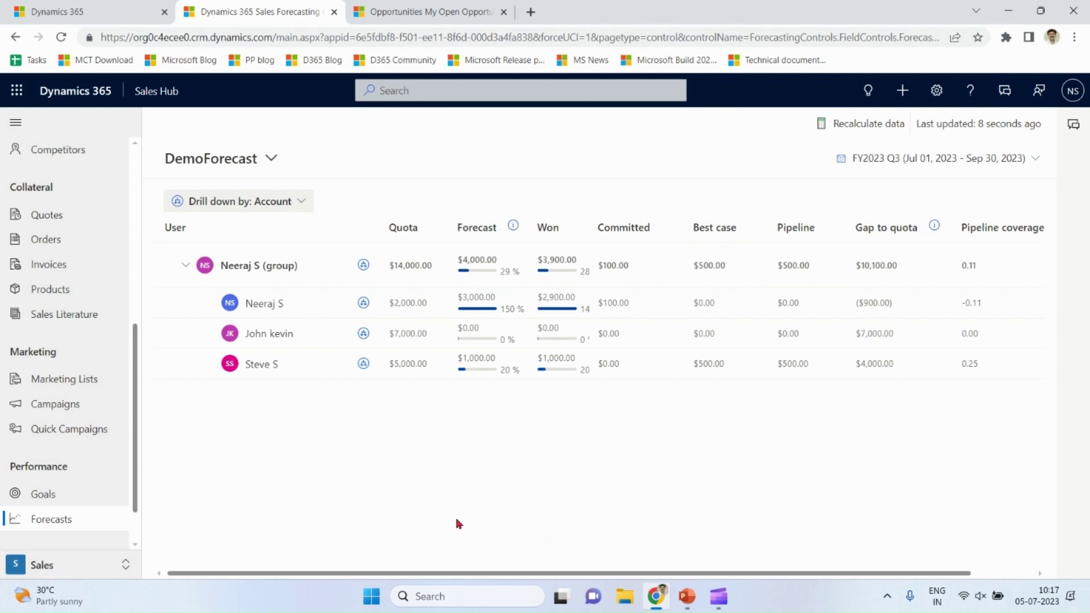
click(85, 13)
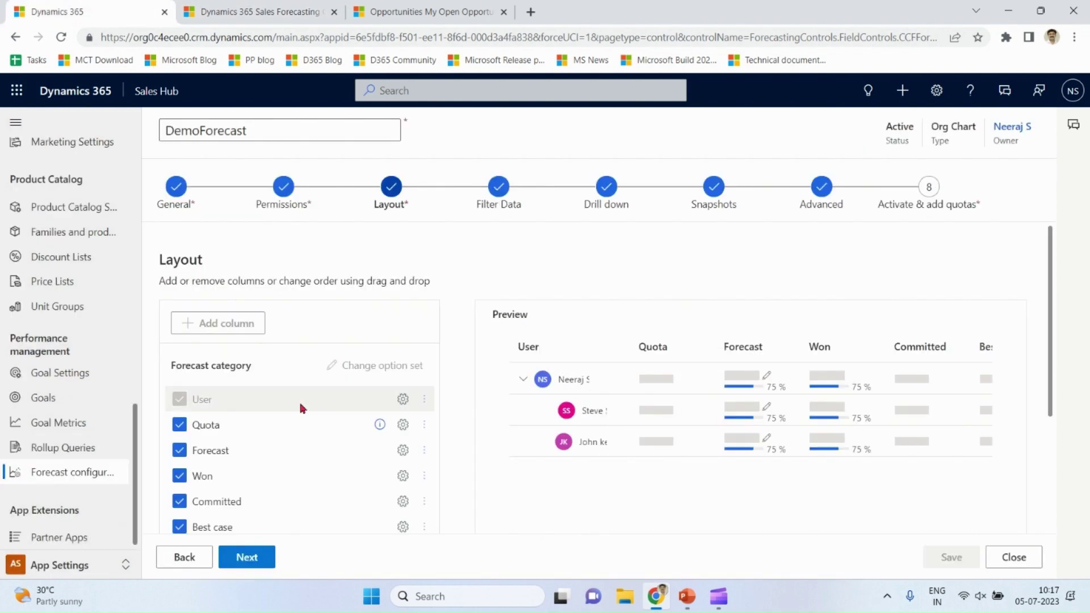
click(62, 477)
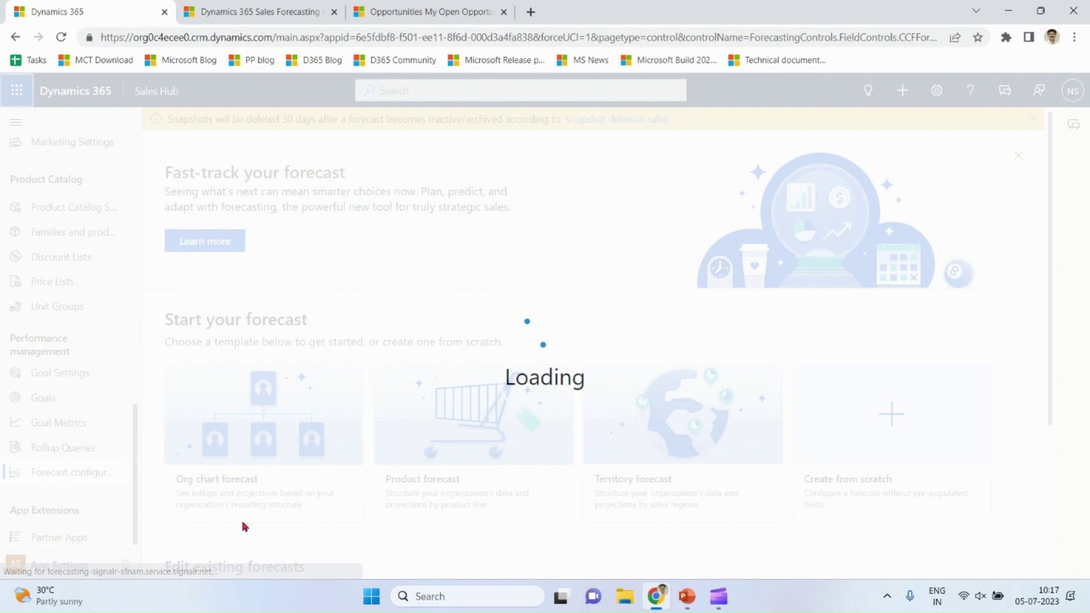
Scroll through DemoForecast, Copy - Forecast2 and Forecast1 and their columns in the existing forecasts list
drag(420, 575, 742, 593)
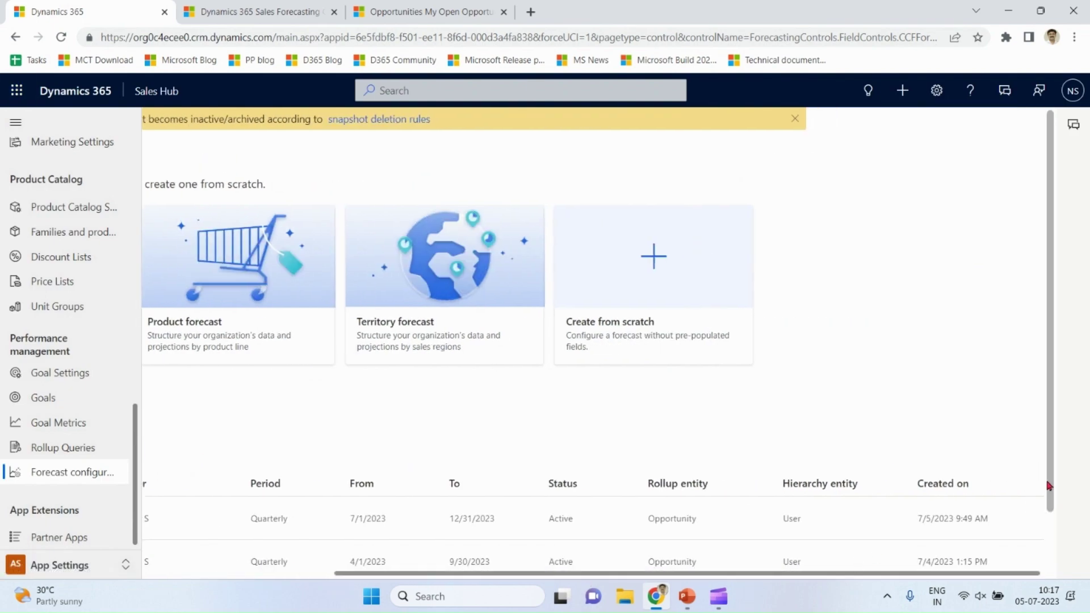
drag(1049, 486, 1051, 516)
drag(956, 575, 718, 588)
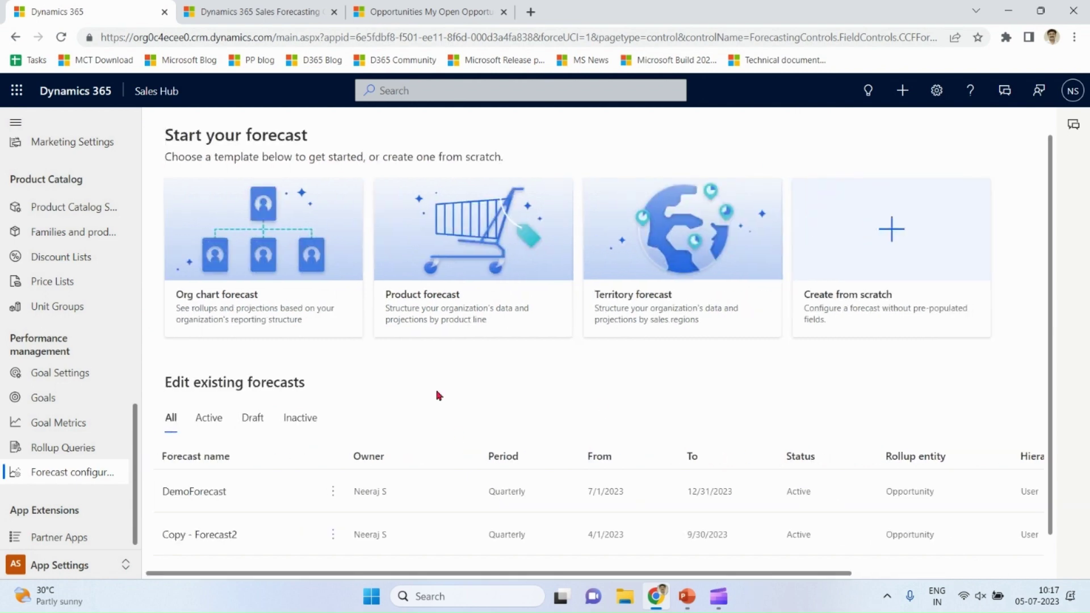
drag(1051, 470, 1051, 498)
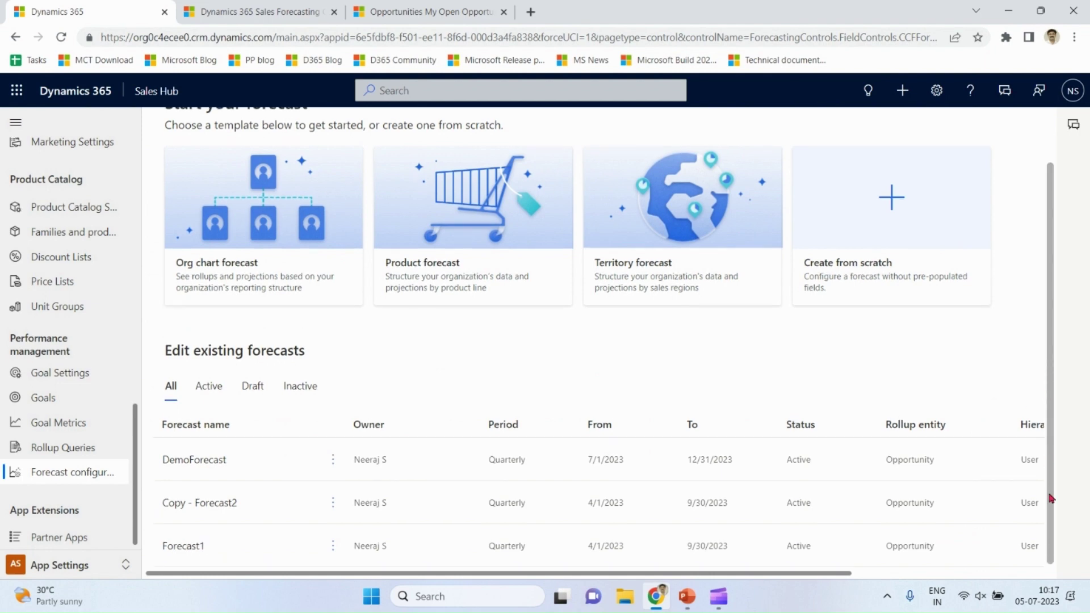
drag(807, 573, 955, 585)
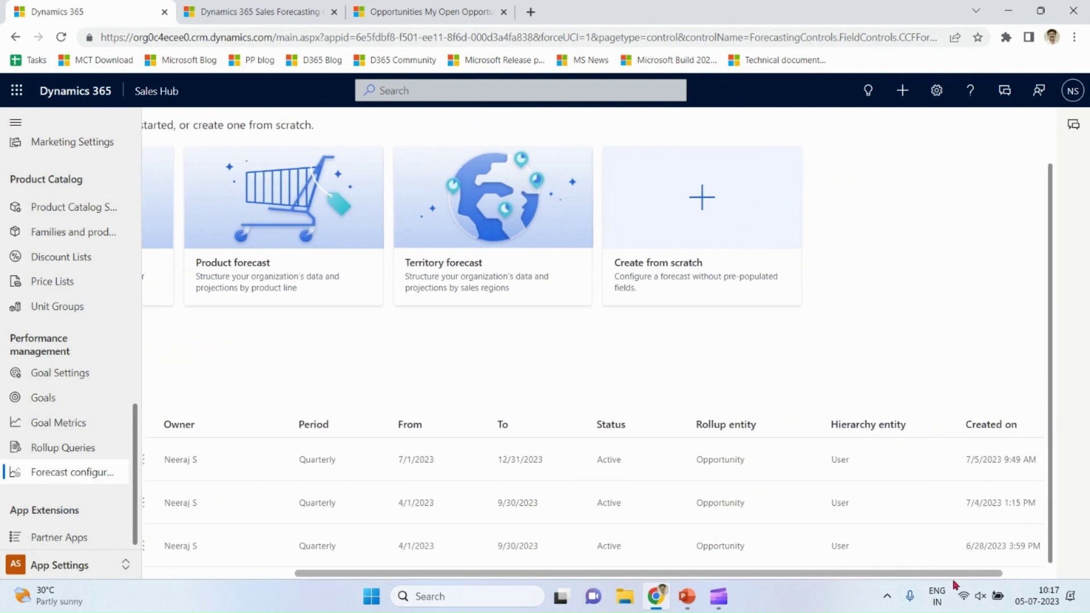
drag(863, 575, 704, 576)
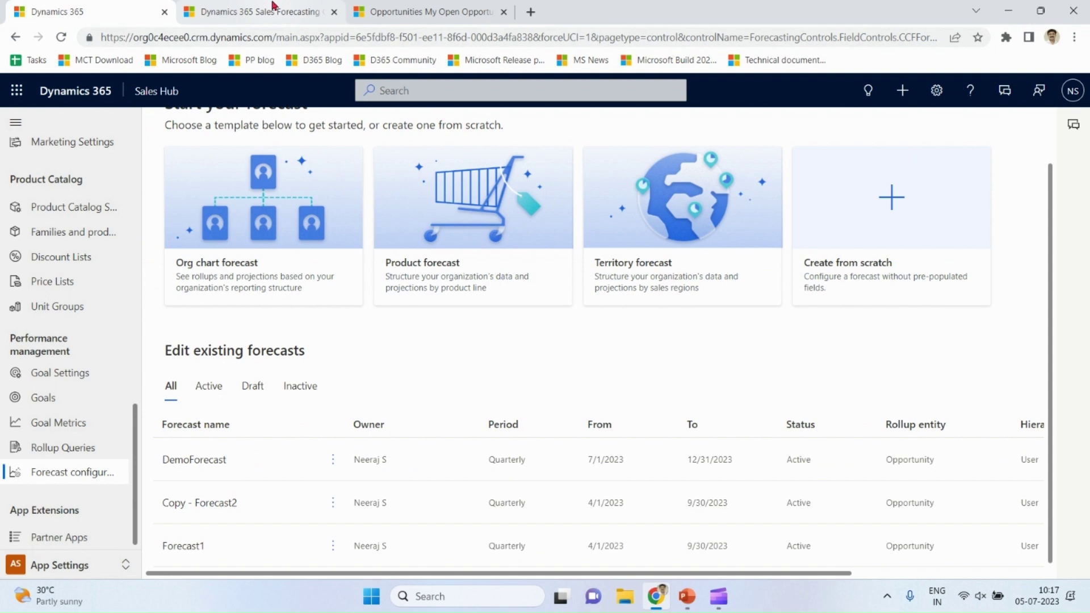
Show Forecast1 in the grid and open the group row's Prediction details (₹21.01M)
click(272, 6)
click(270, 161)
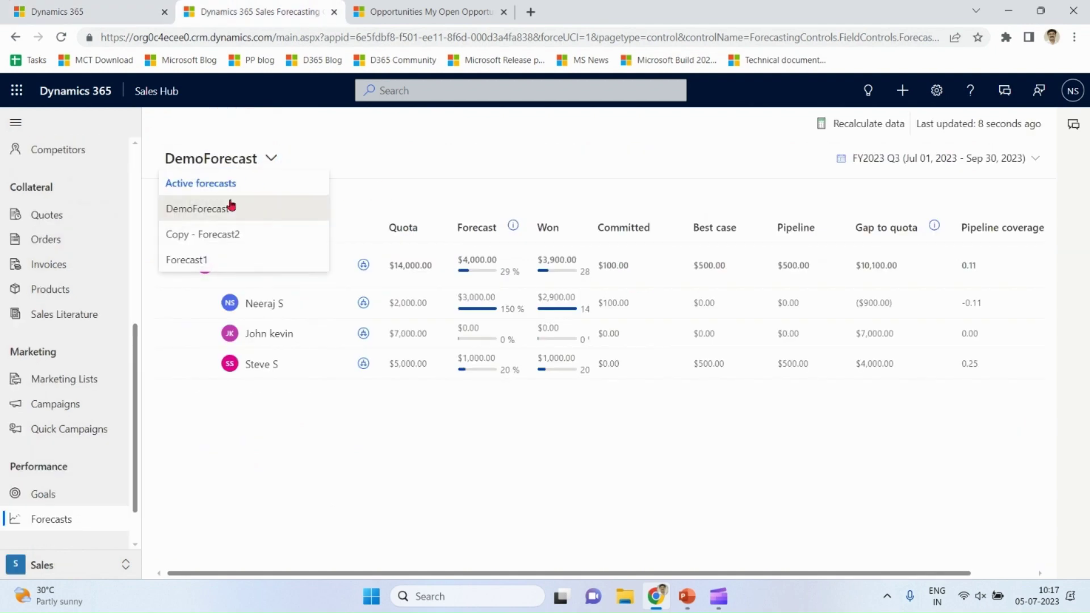
click(212, 260)
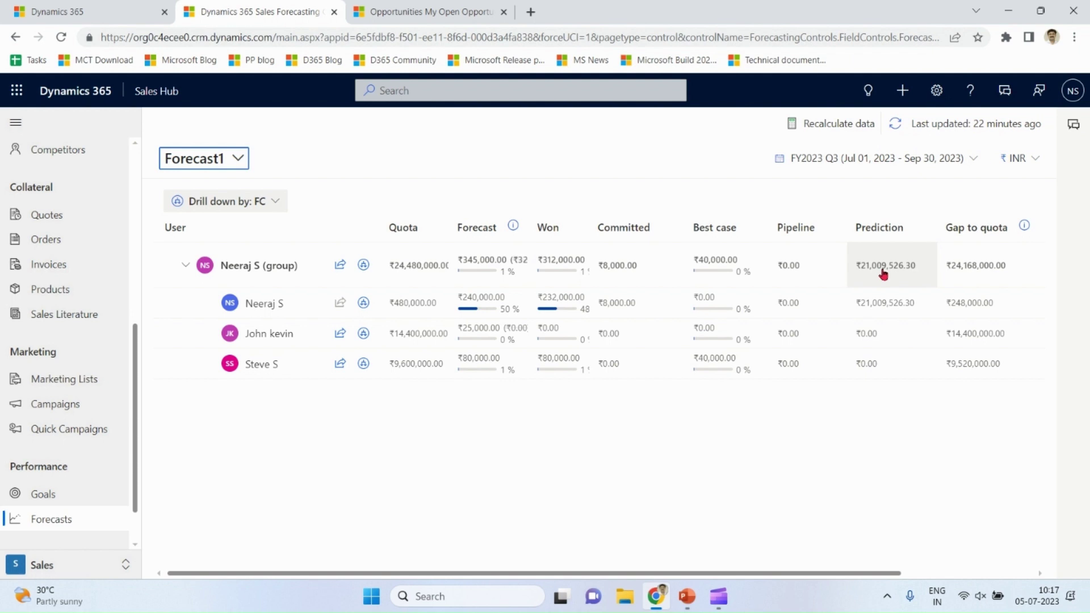
click(884, 274)
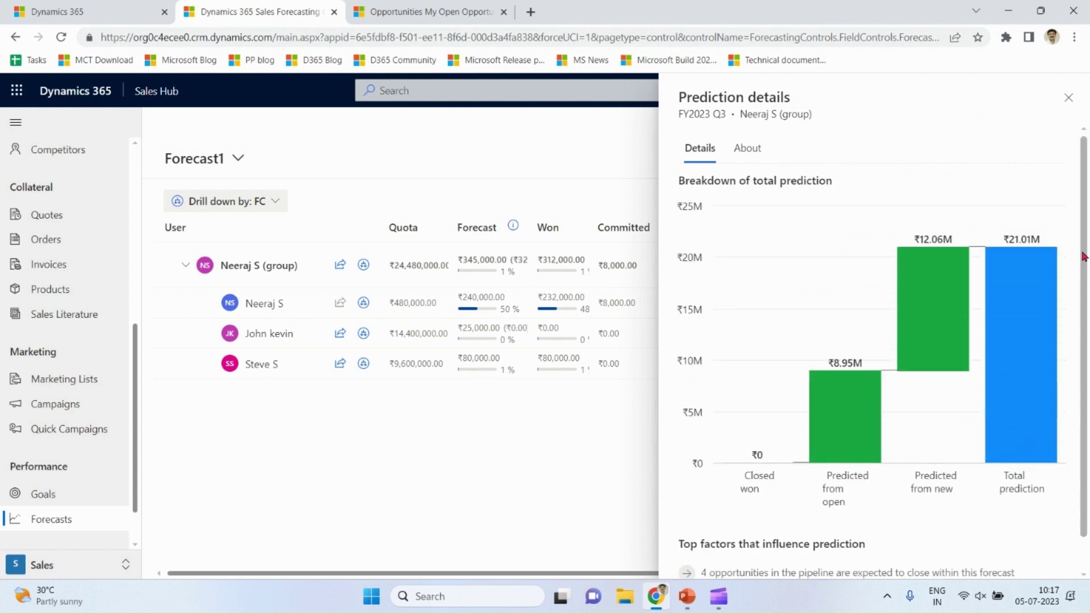
Read the About explanation of the prediction, then return to the Details breakdown
drag(1085, 292, 1088, 325)
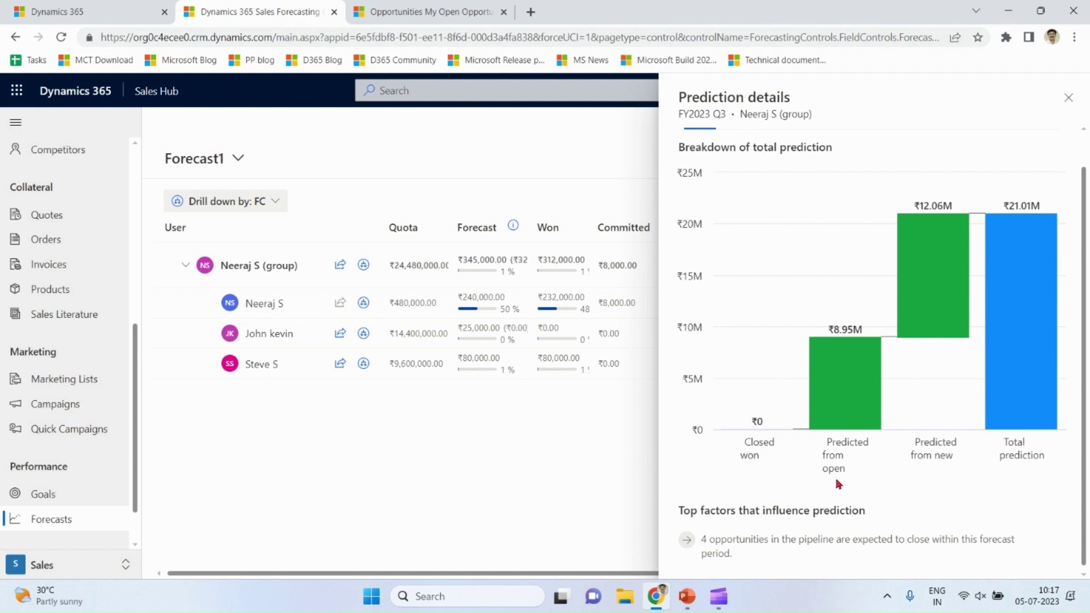
scroll(1022, 489, up, 1)
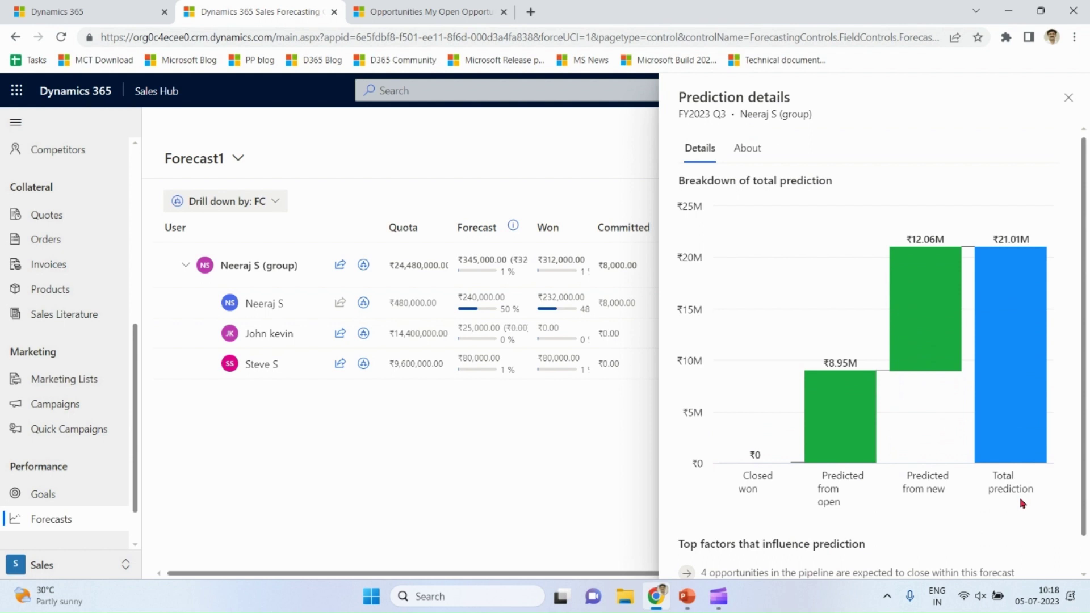
click(748, 148)
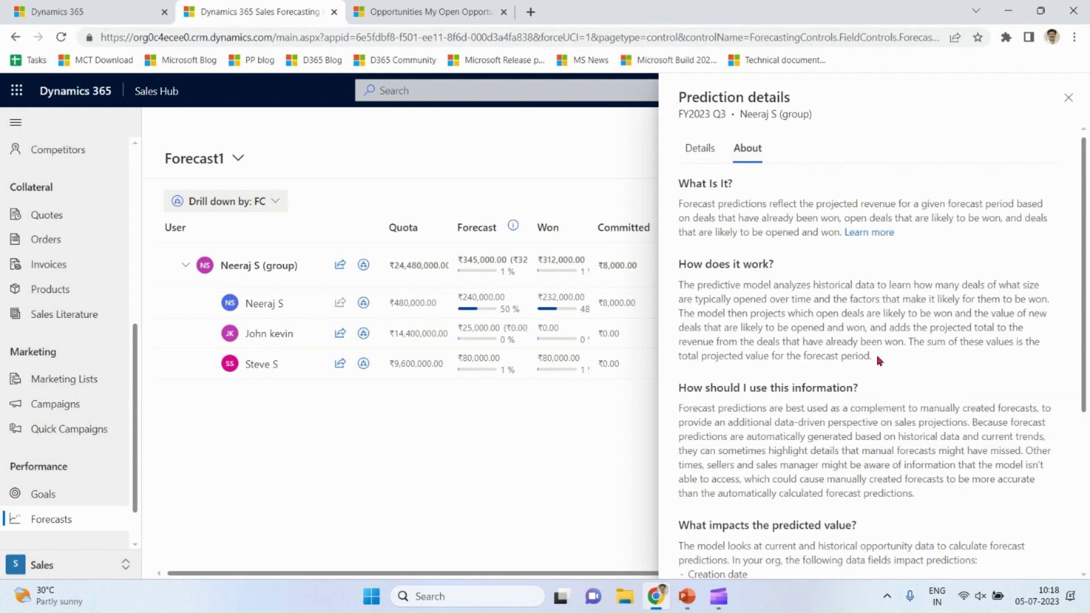
click(699, 149)
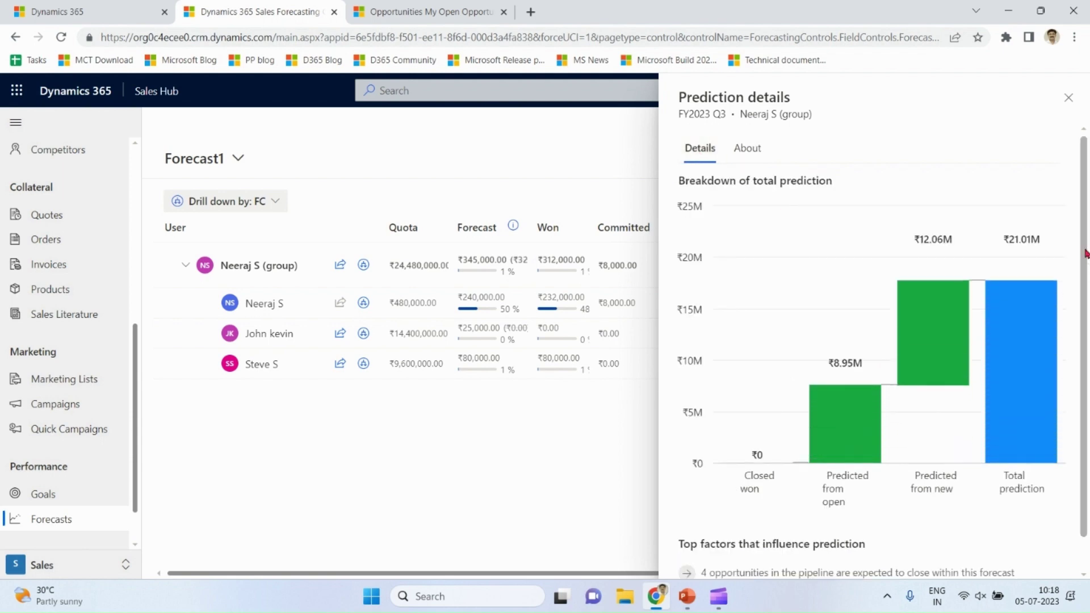
Review the Top factors section, then close the Prediction details panel
drag(1085, 254, 1086, 330)
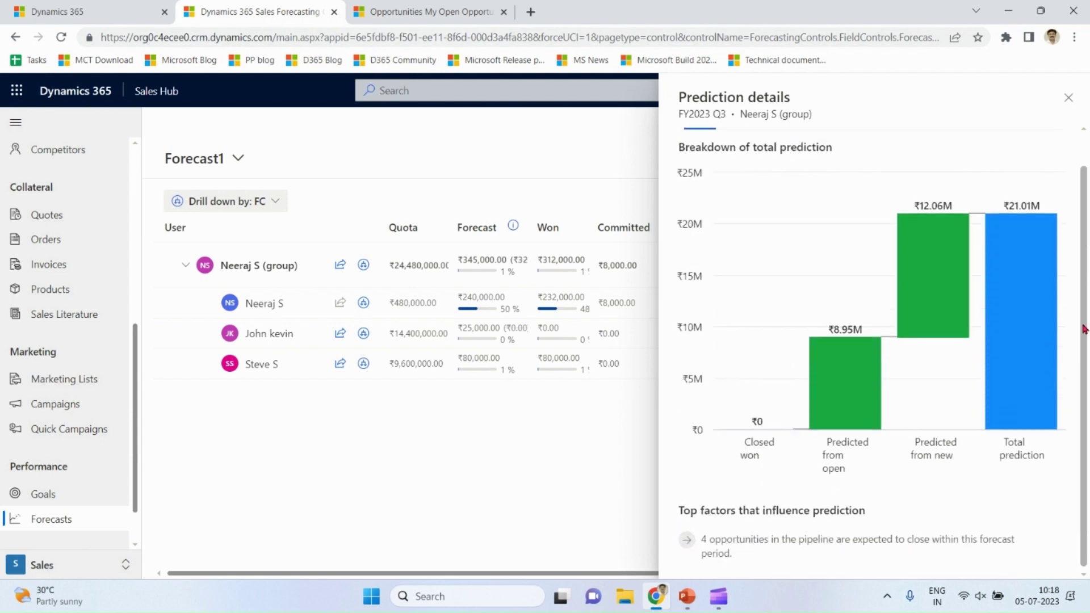
drag(750, 555, 700, 511)
click(760, 553)
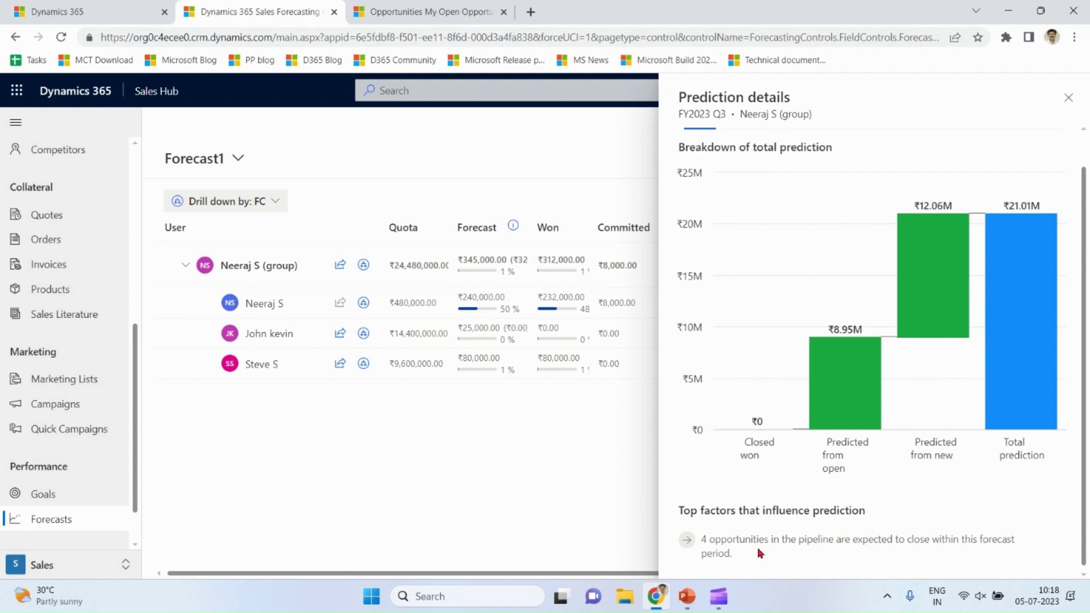
click(1068, 98)
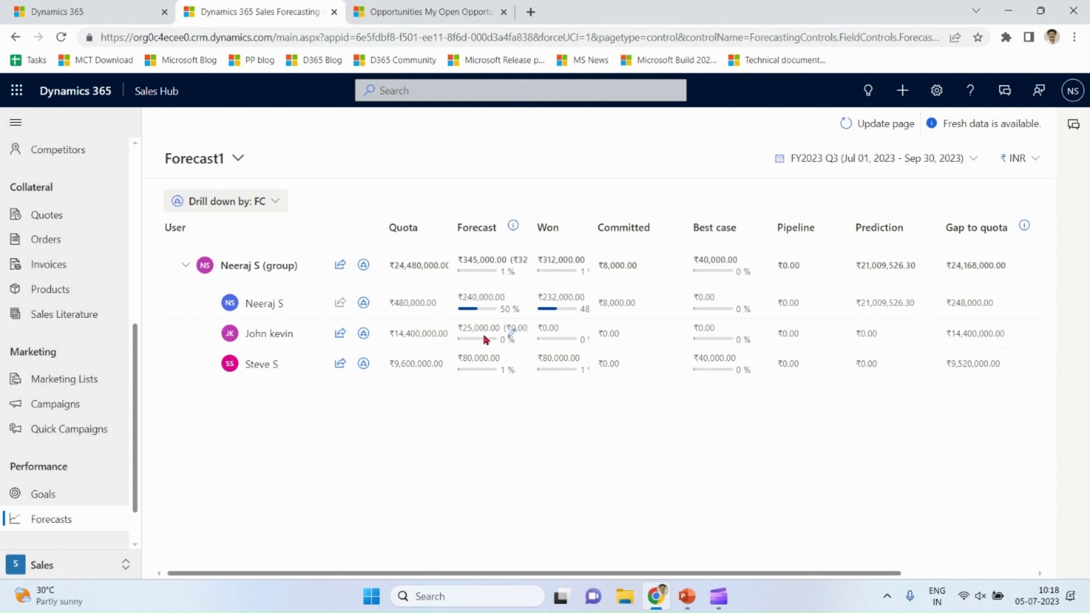
Adjust the group's Forecast to ₹360,000, update the page, and reopen its adjustment panel
mouse_move(514, 231)
click(512, 264)
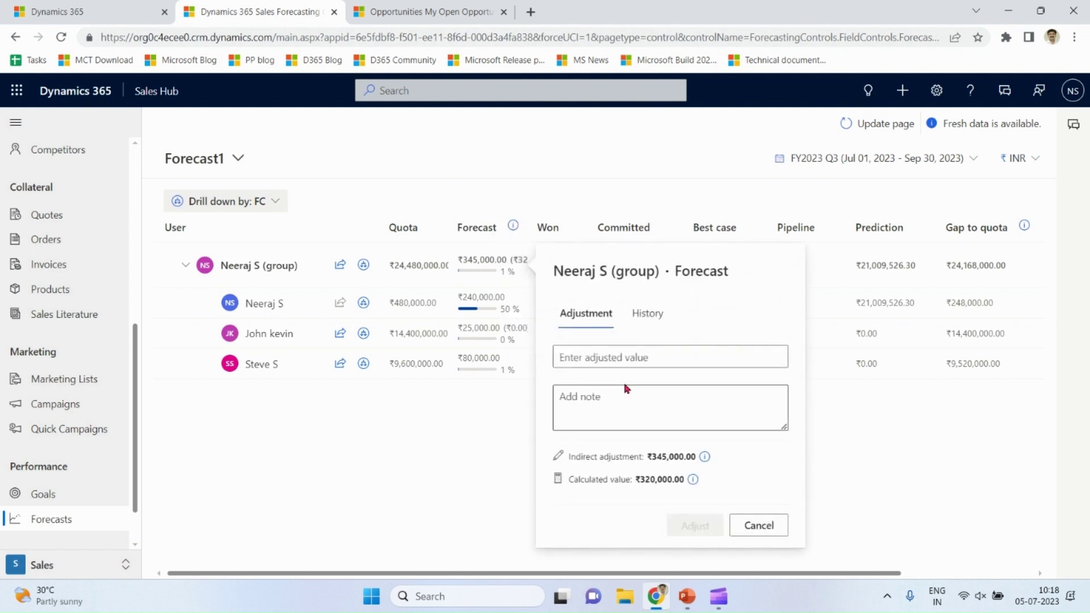
text(36)
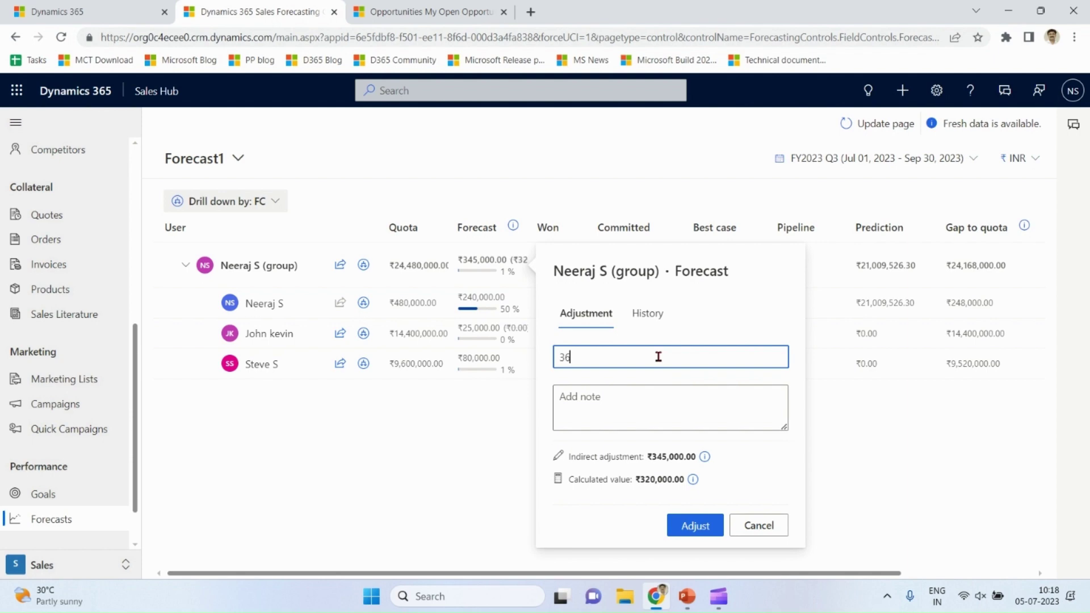
text(0000)
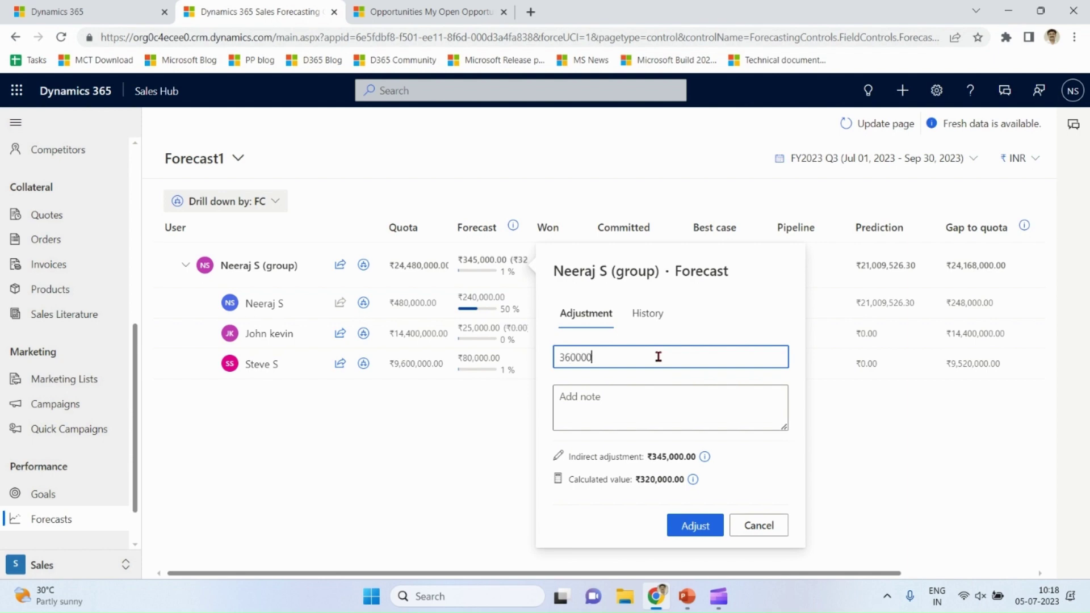
click(639, 406)
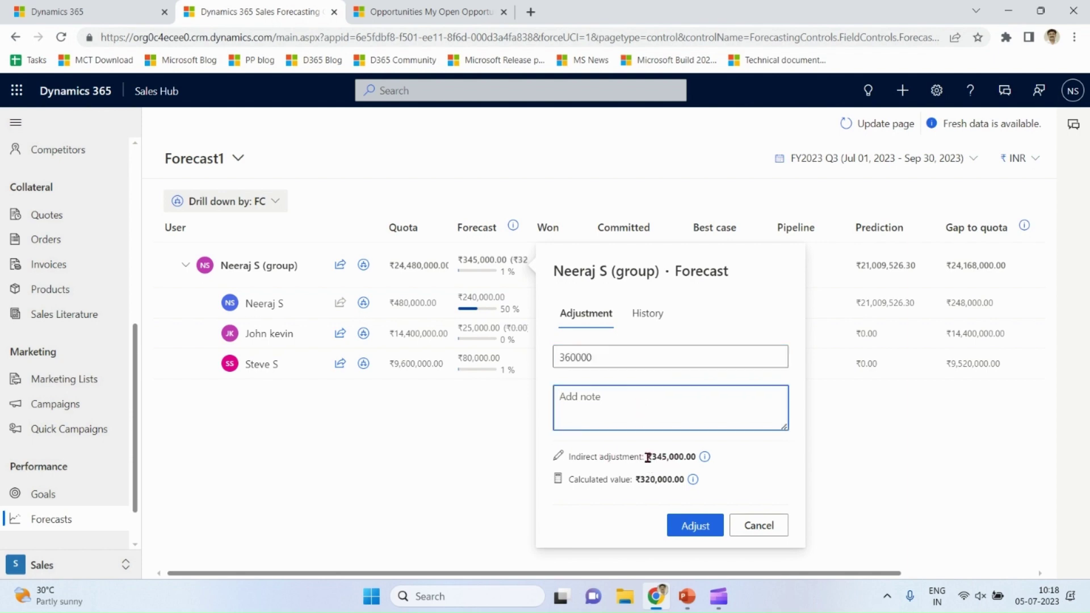
click(696, 526)
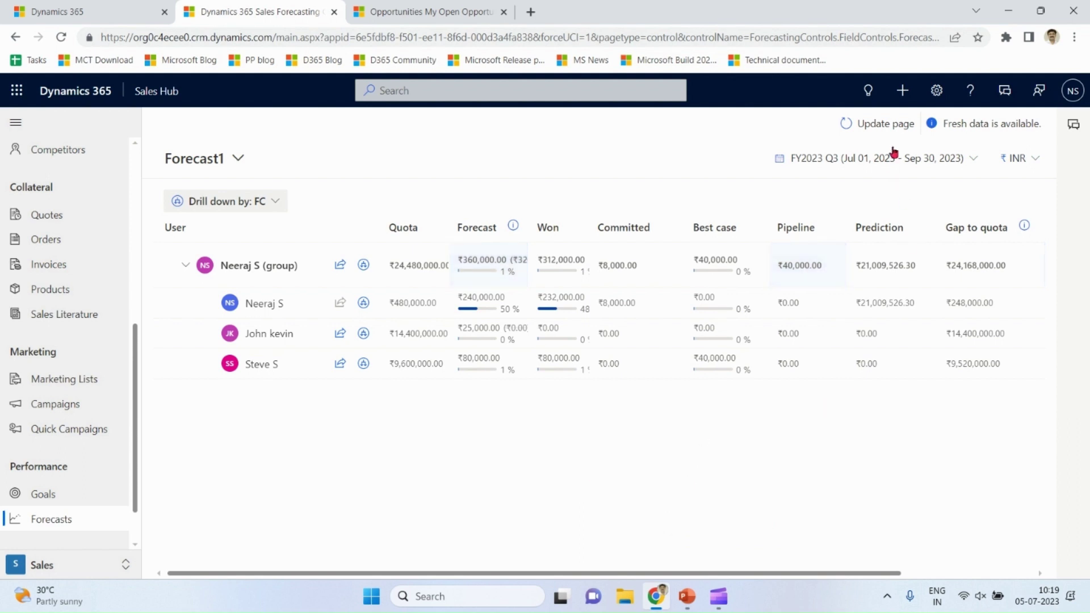
click(889, 125)
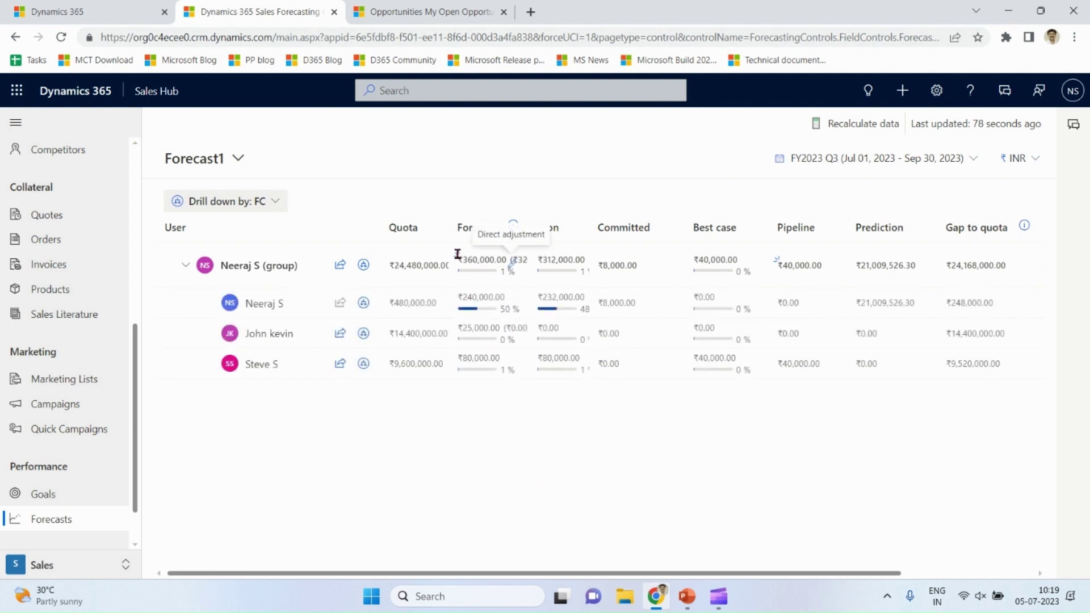
click(513, 264)
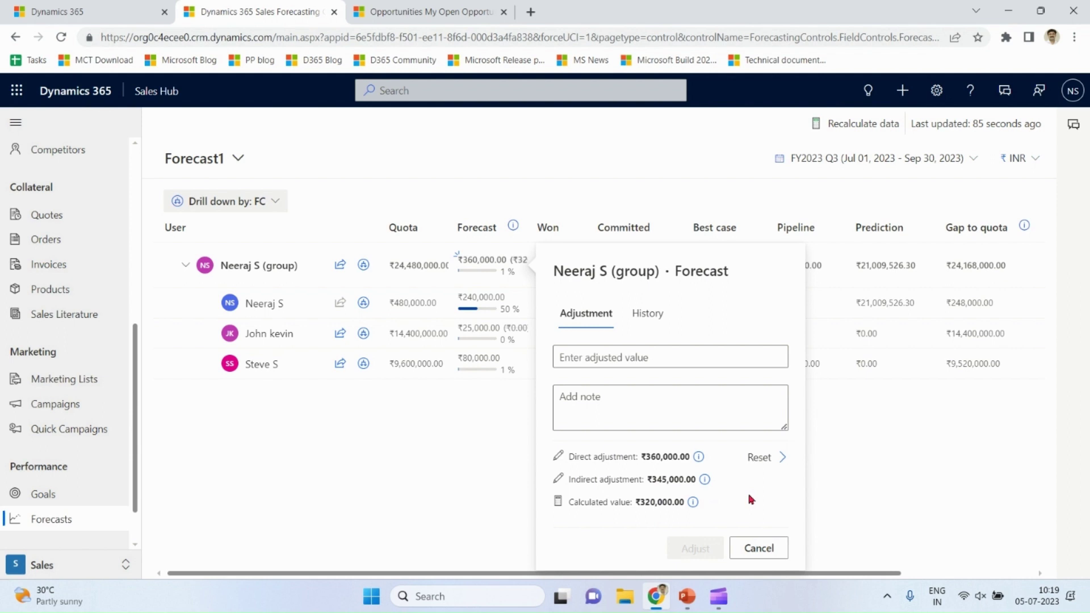
Reset the group's forecast to calculated values, leaving the first member unchanged
click(761, 460)
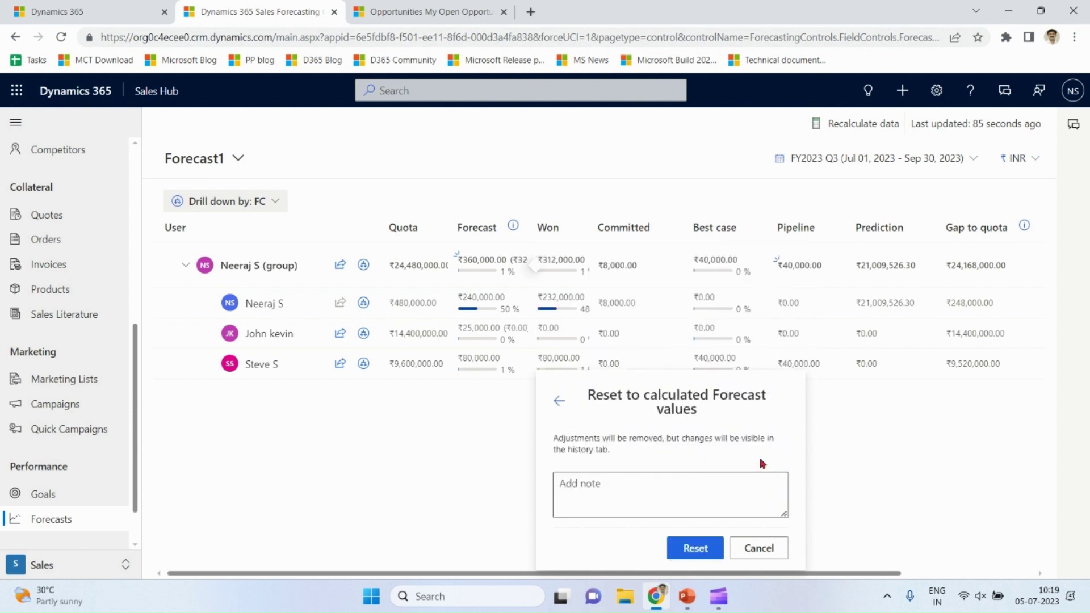
click(695, 548)
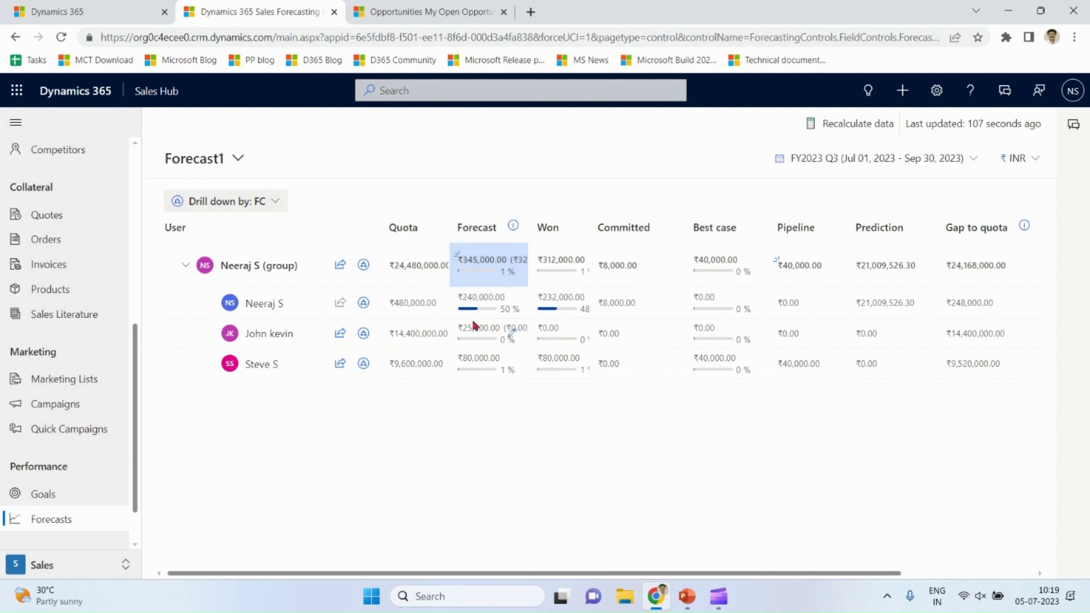
click(513, 302)
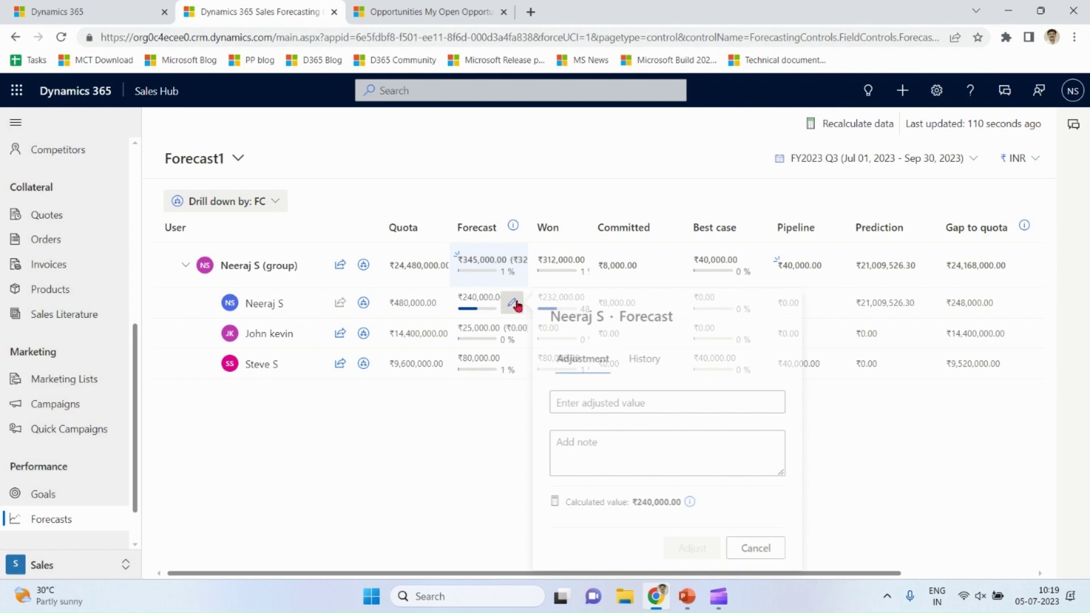
click(760, 548)
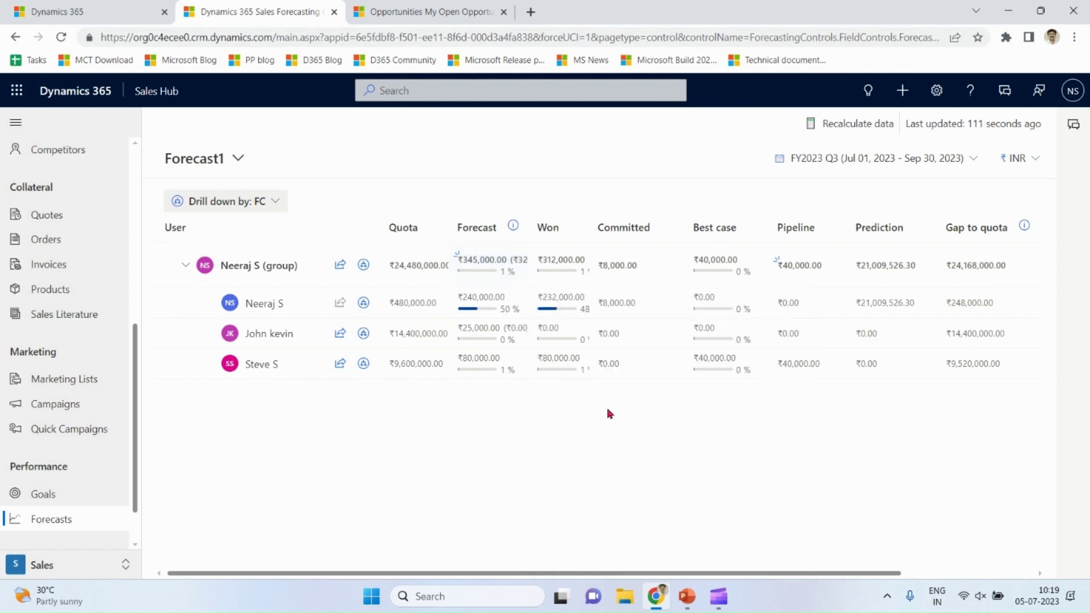
click(512, 335)
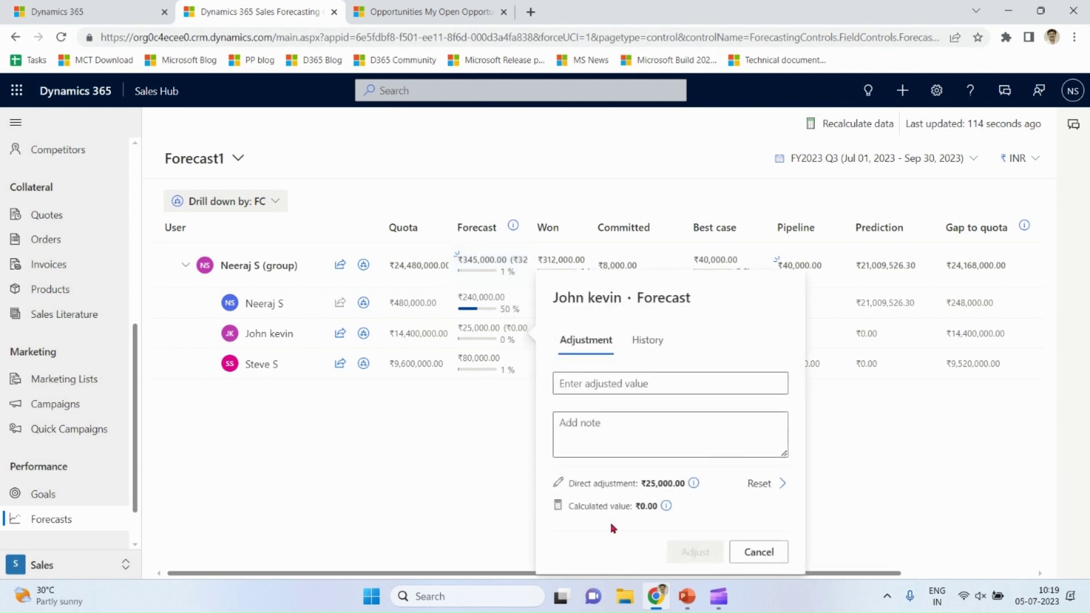
click(770, 488)
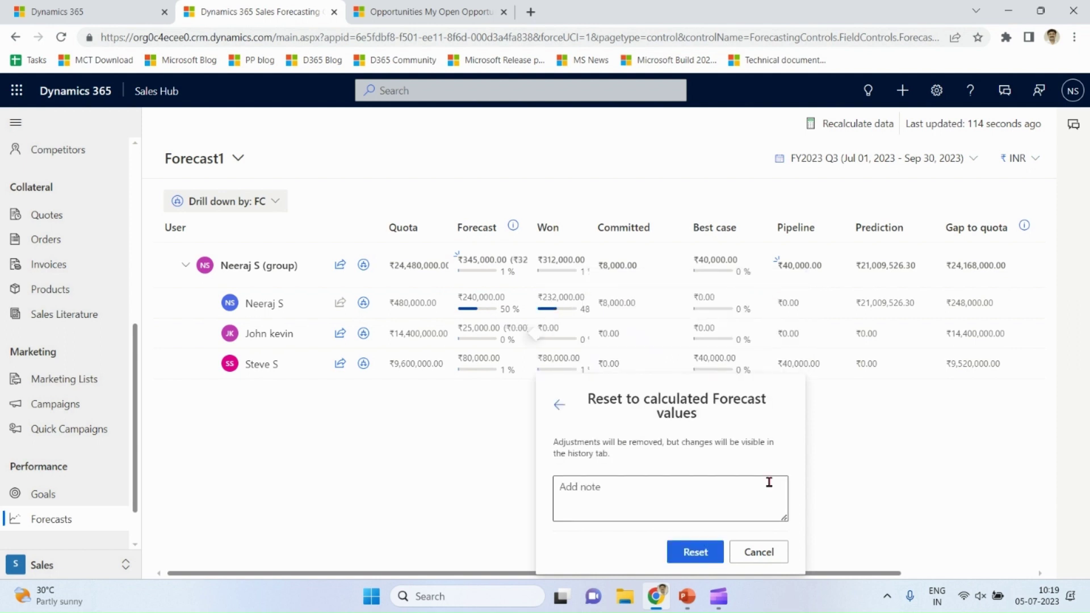
click(709, 555)
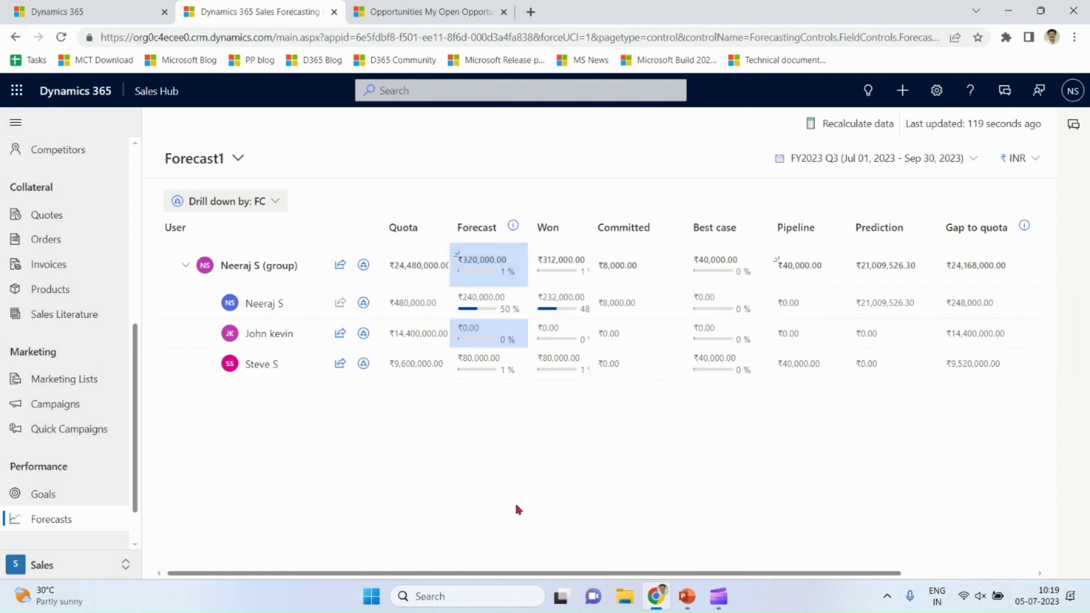
click(511, 264)
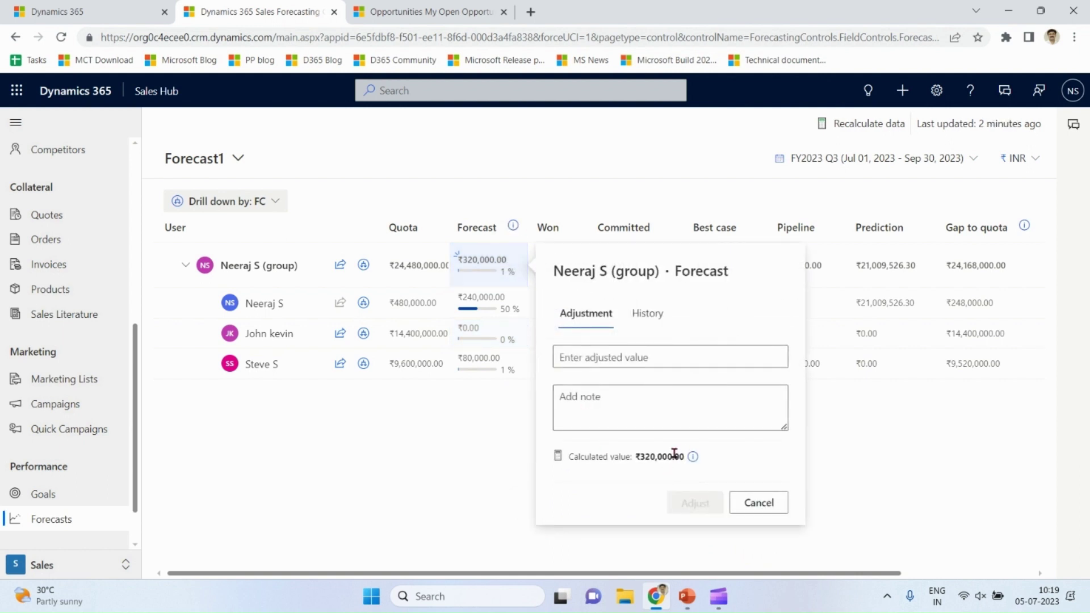
click(772, 514)
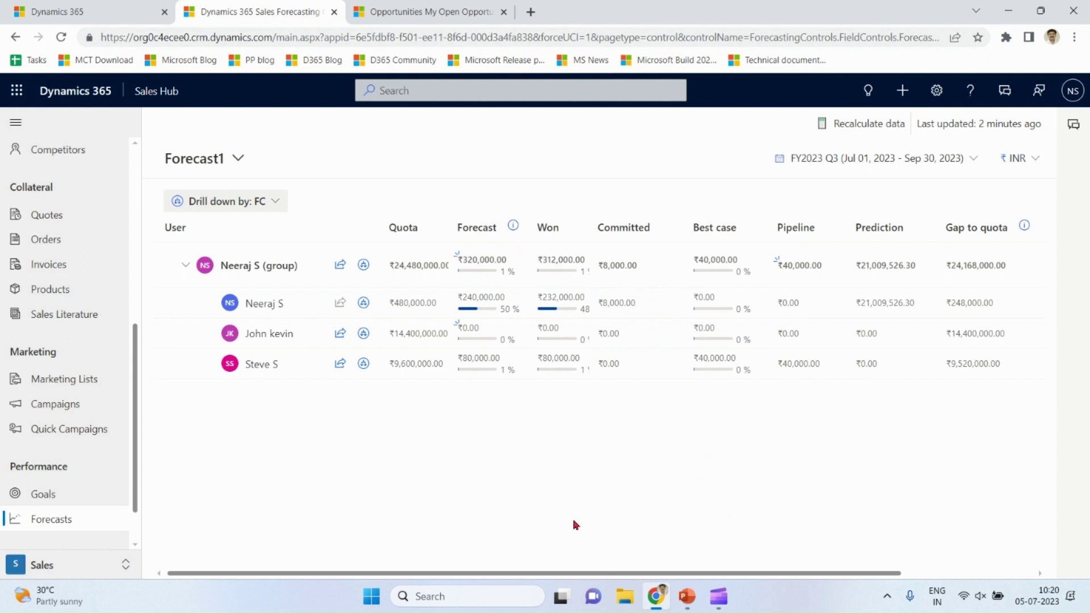
Set DemoForecast's permissions to allow only specific security roles
click(102, 12)
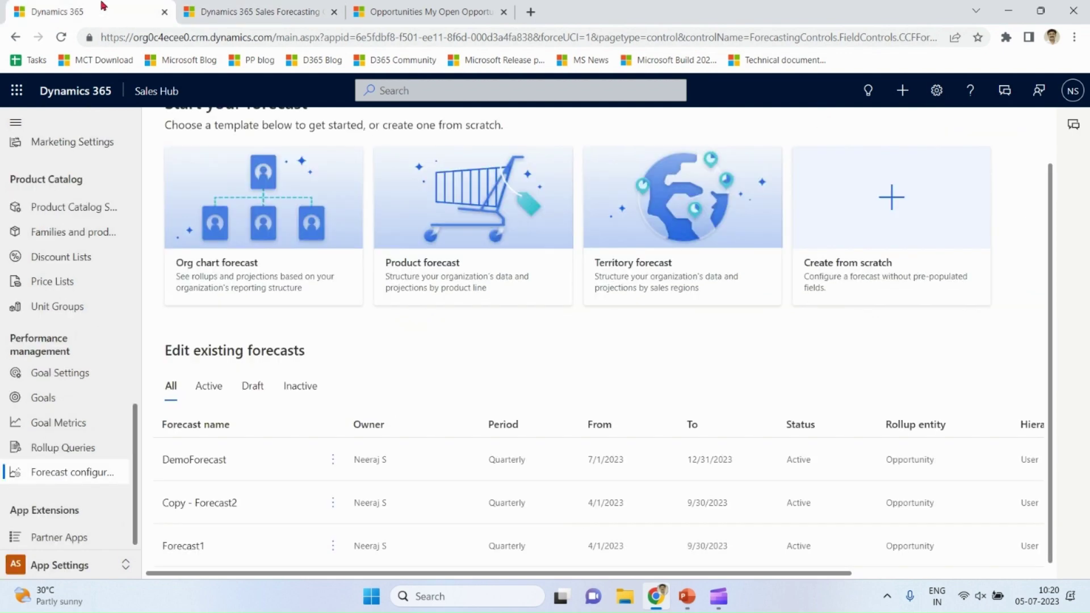
click(190, 460)
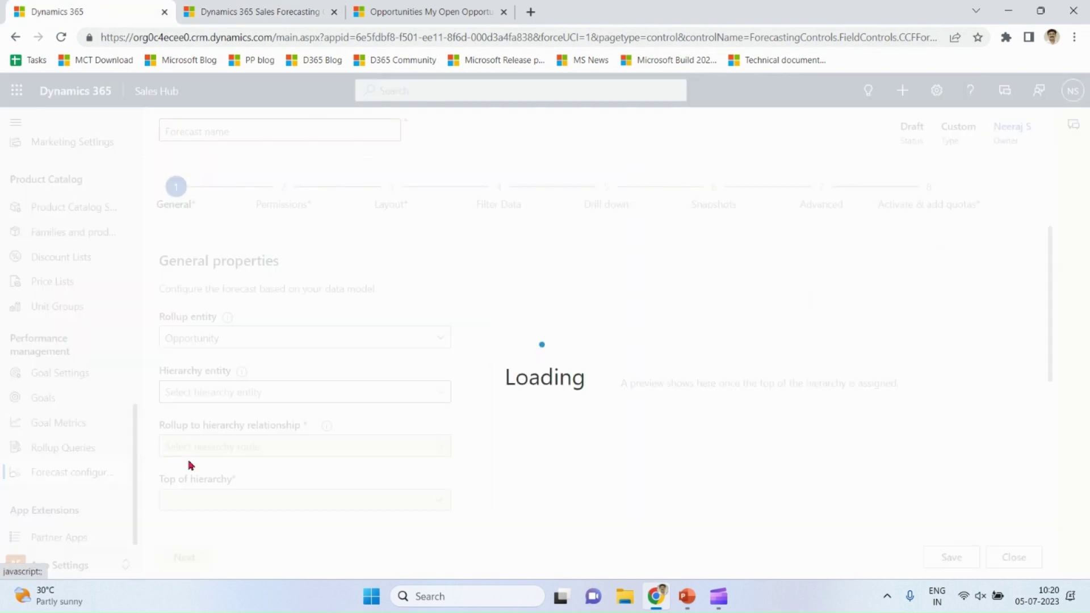
click(303, 199)
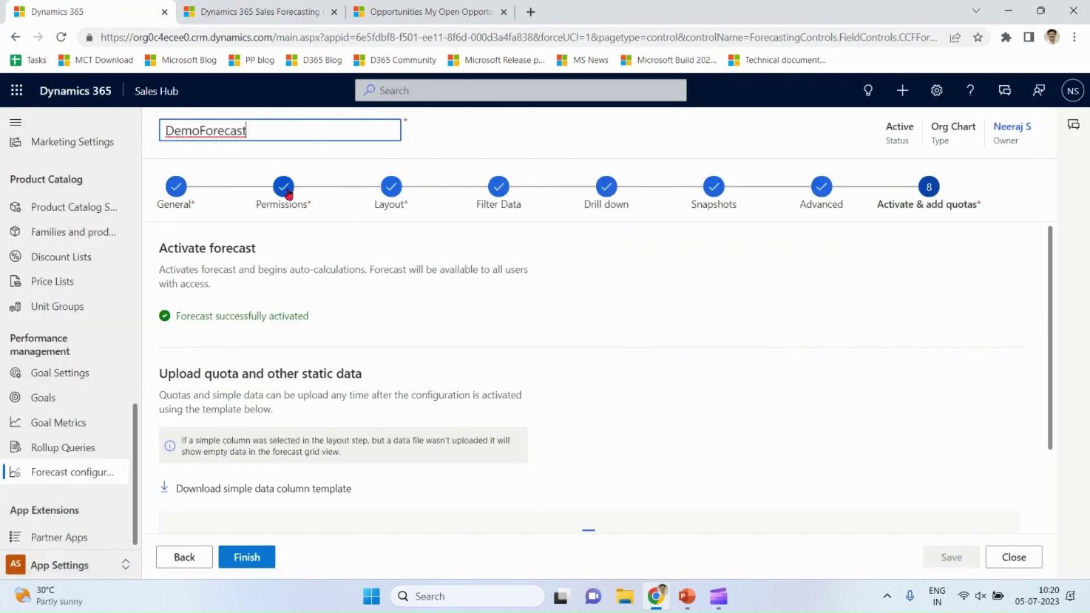
drag(1051, 287, 1061, 454)
scroll(397, 420, up, 3)
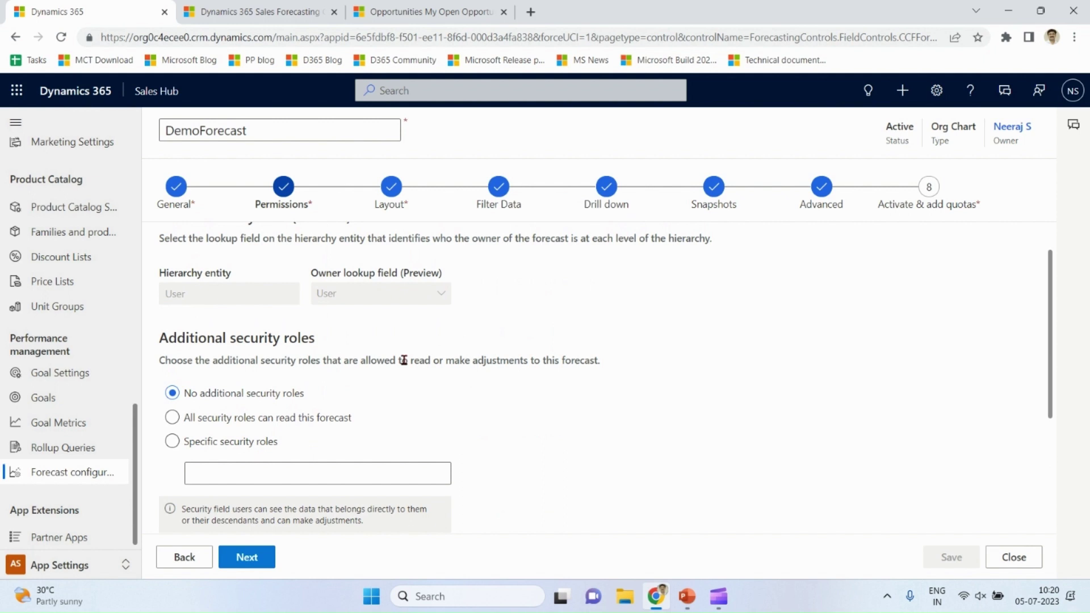
drag(402, 361, 607, 374)
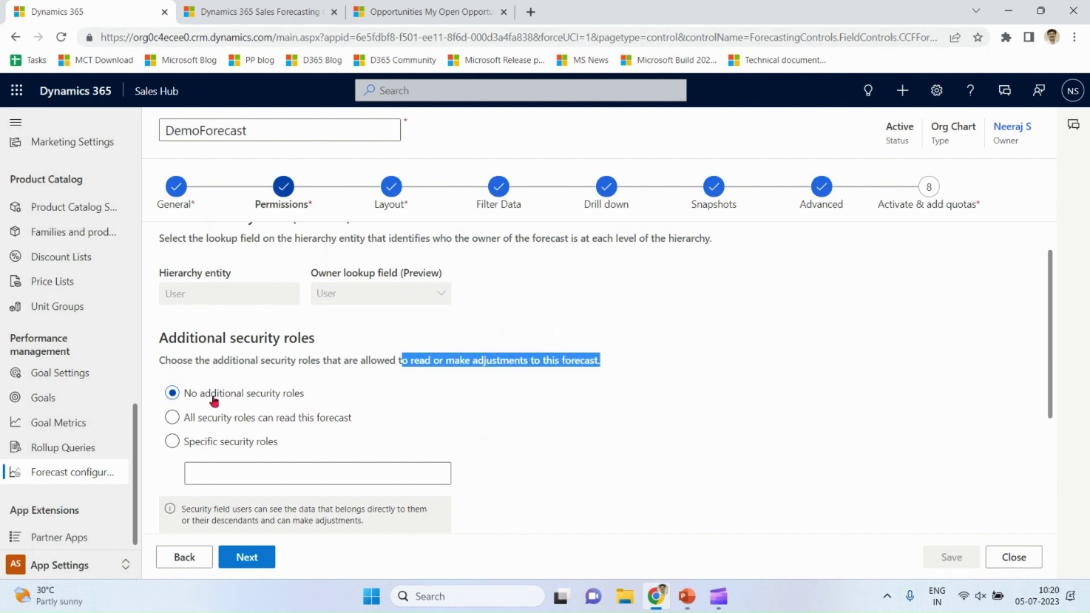
click(244, 444)
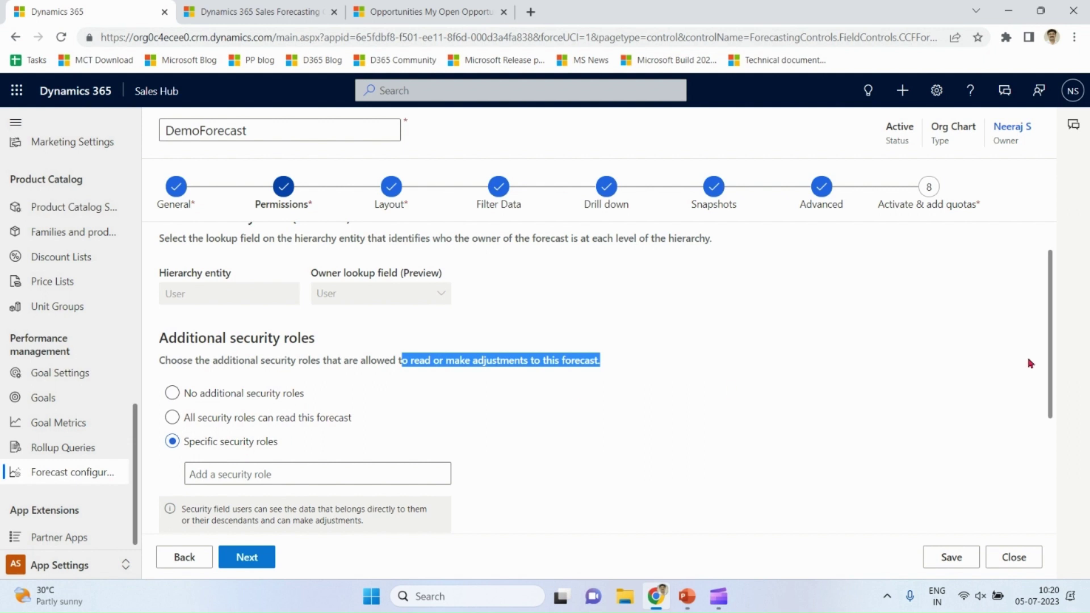
Review the Share forecast options, then return to the Forecast1 grid
drag(1049, 371, 1057, 475)
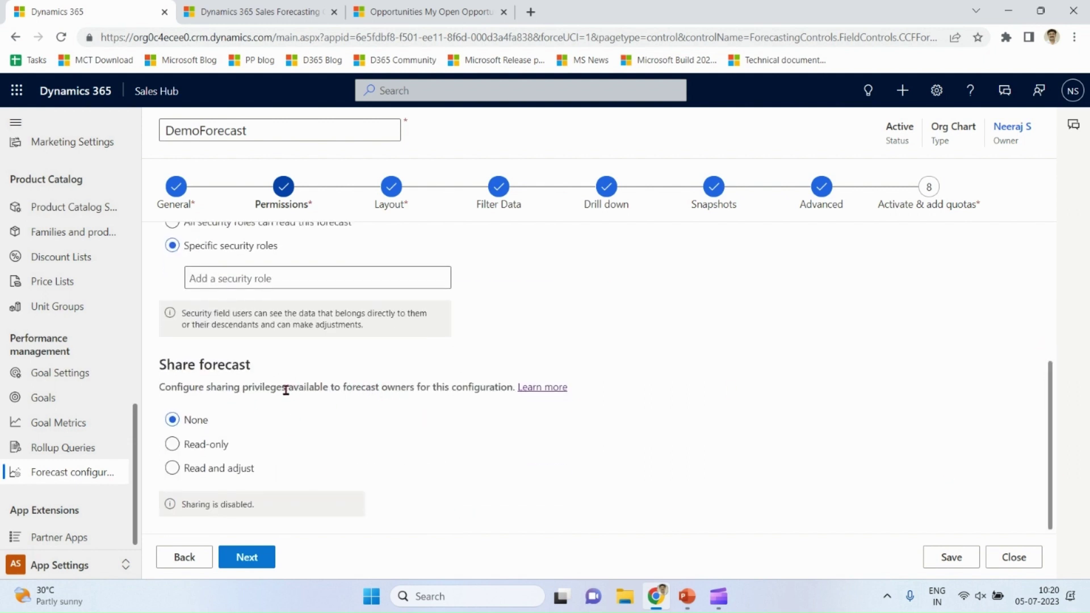
drag(270, 369, 156, 360)
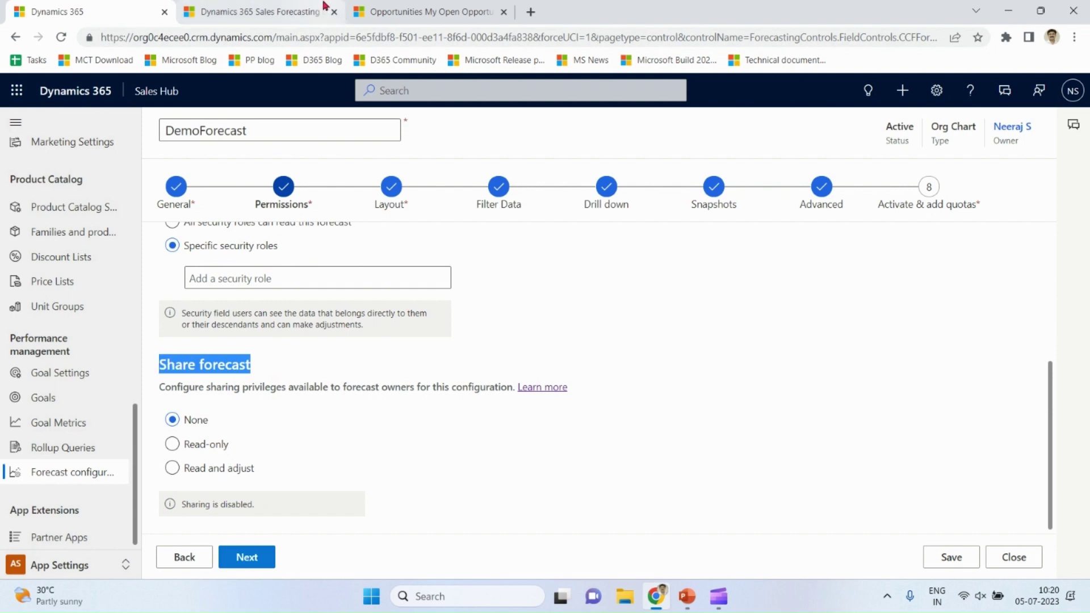
click(255, 11)
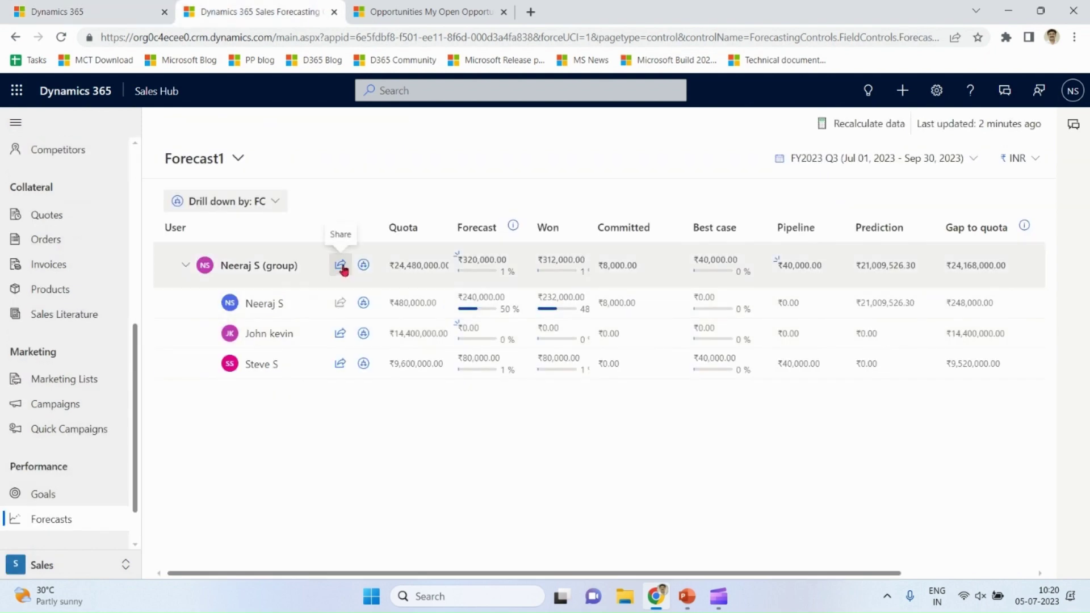
click(342, 267)
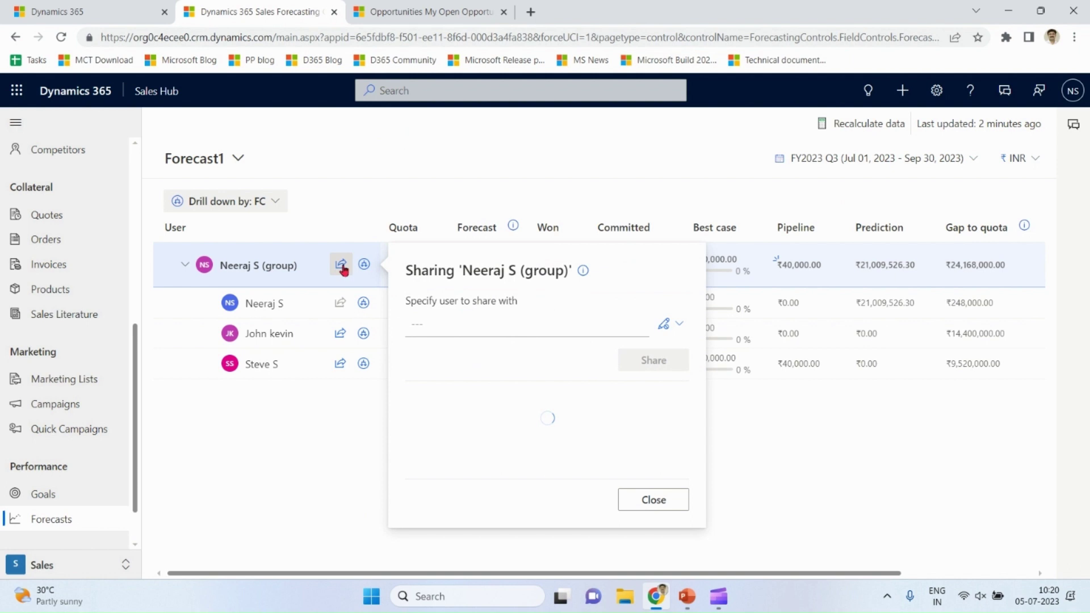
click(549, 318)
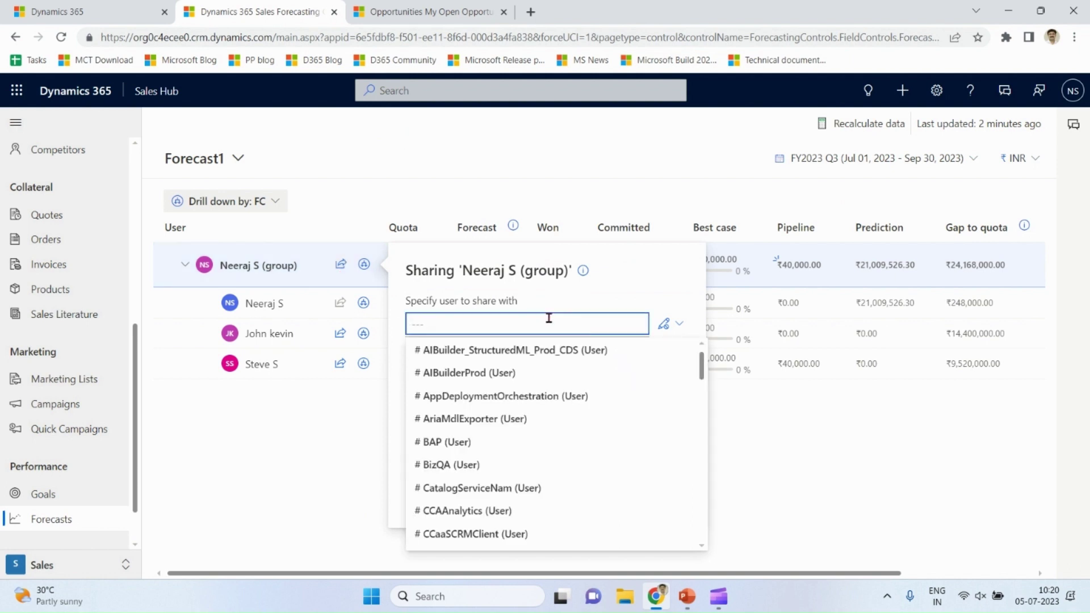
click(631, 152)
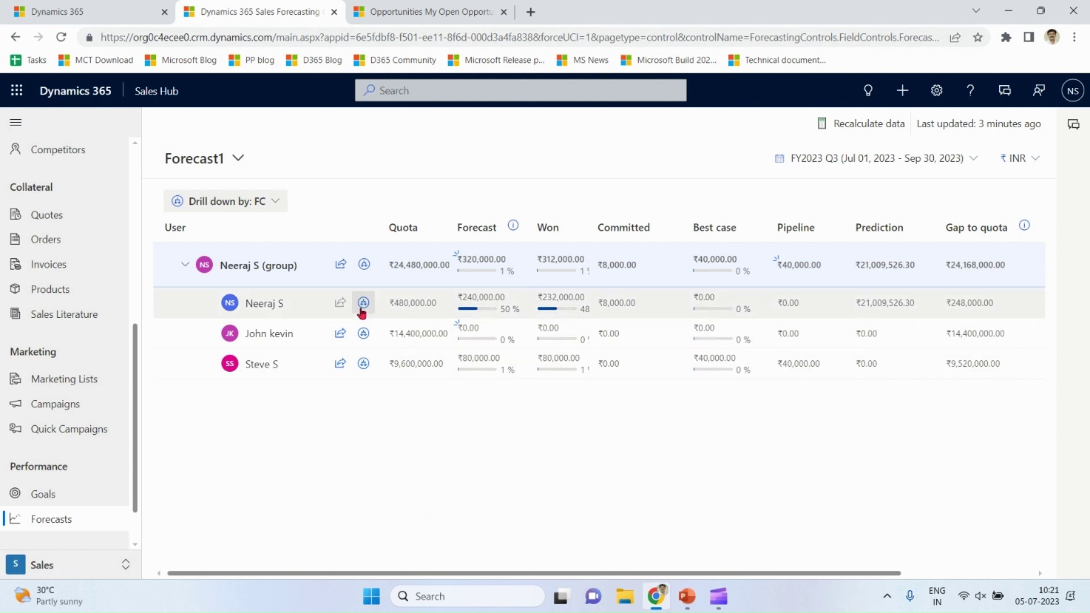
click(279, 208)
click(210, 226)
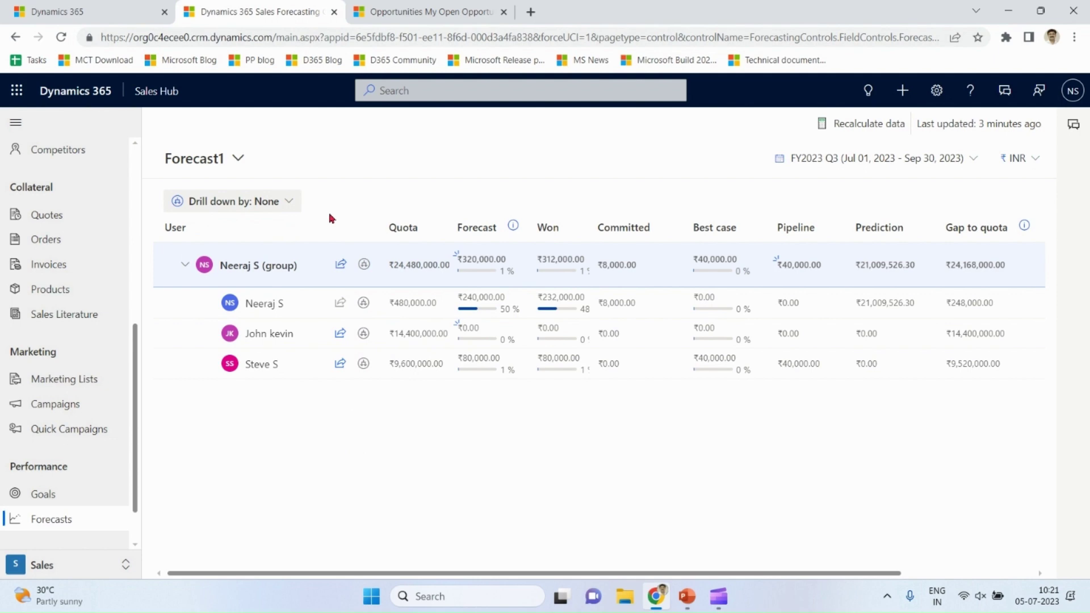
click(288, 201)
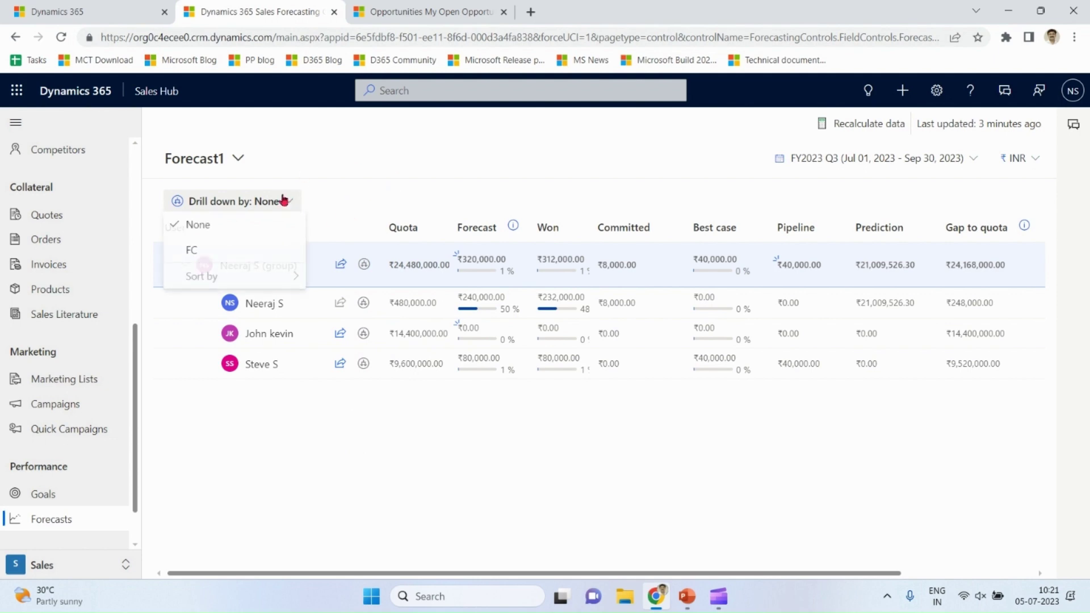
click(210, 253)
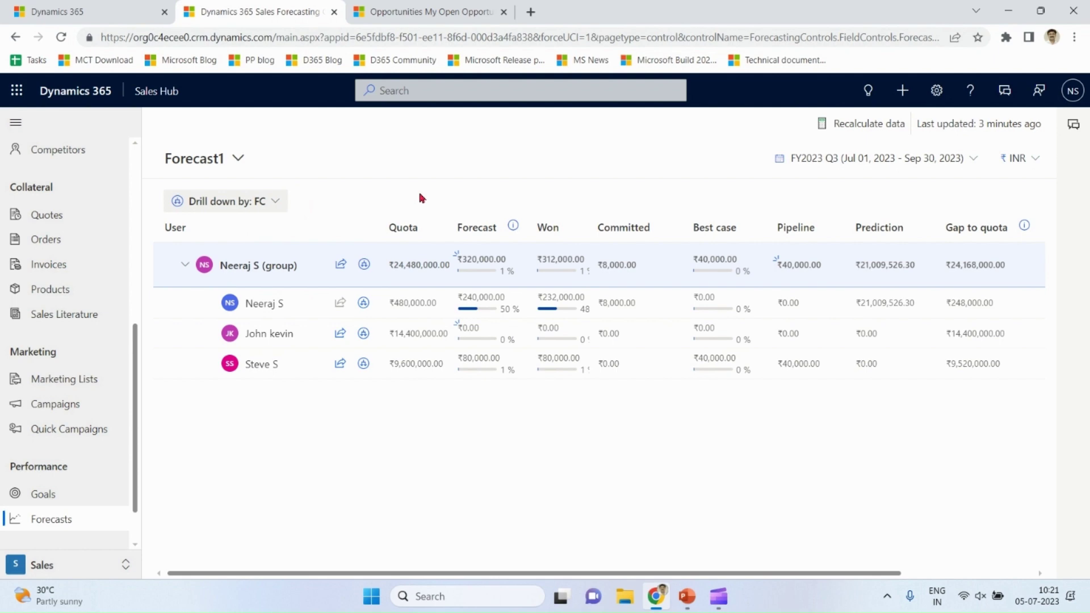
click(57, 11)
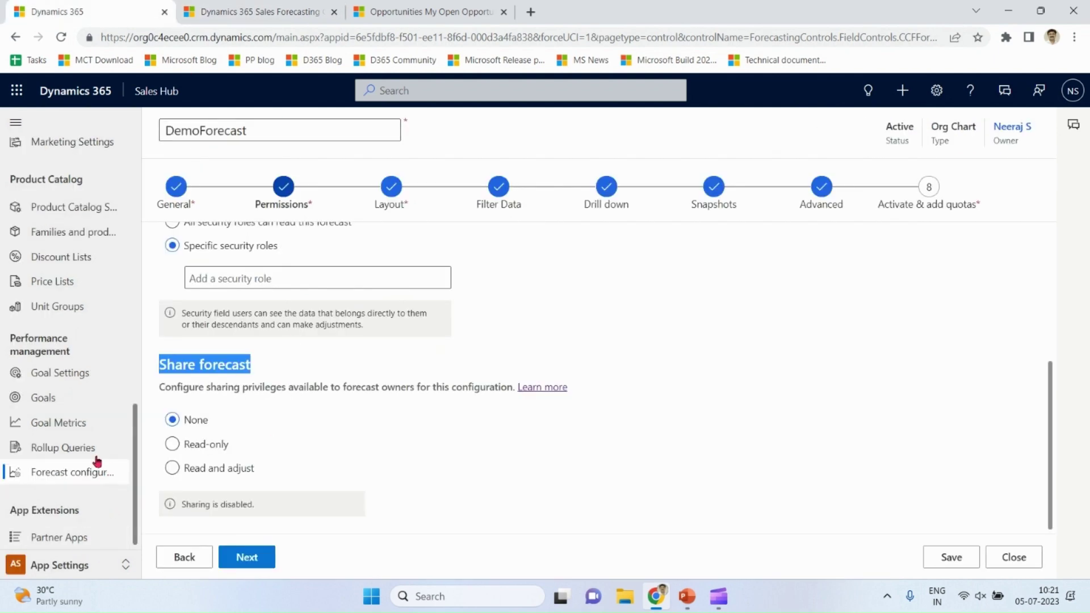
Open the Forecast1 configuration from the forecast configurations list
click(71, 478)
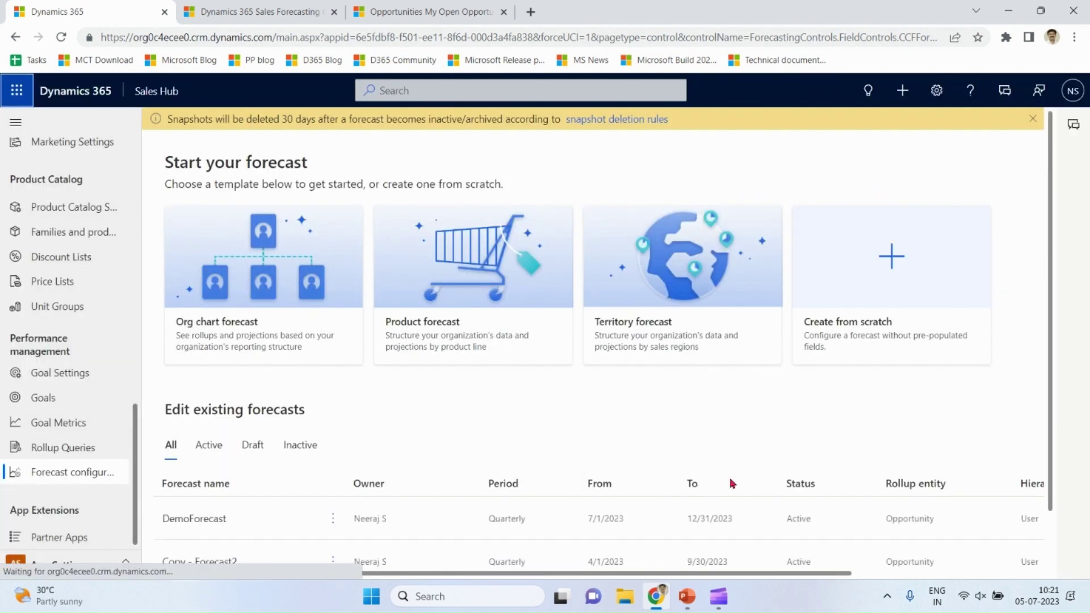
scroll(1048, 517, down, 1)
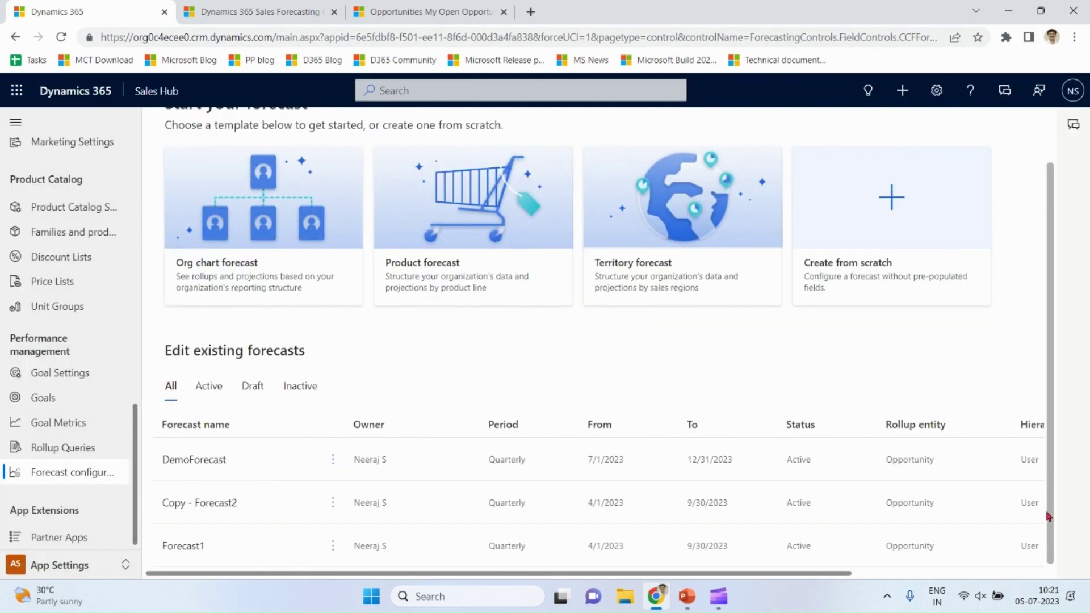
click(242, 548)
click(198, 549)
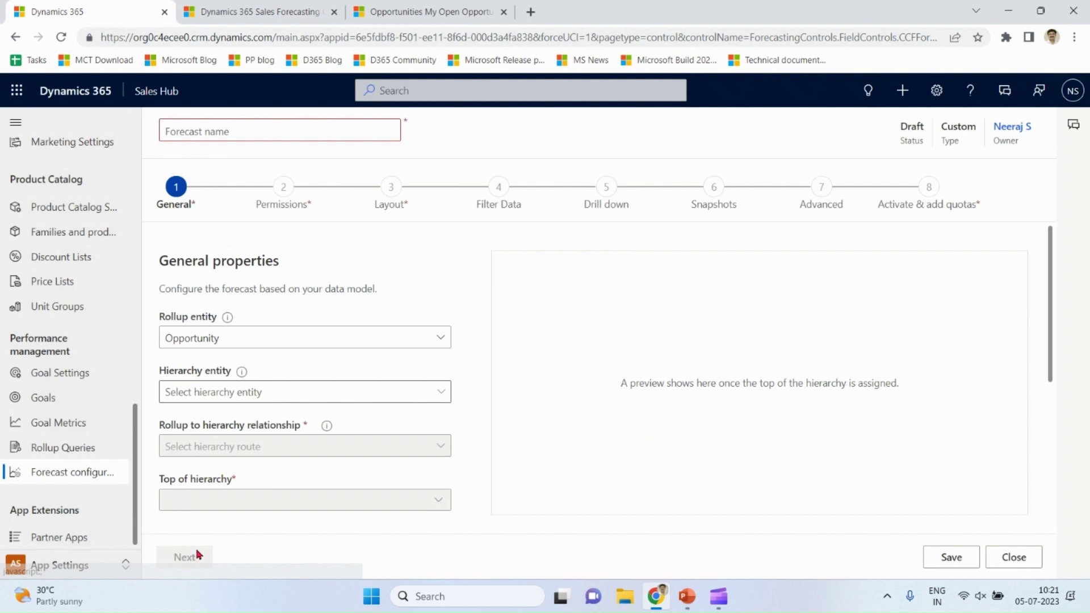
Confirm the FC drill-down uses the Forecast category option set, then return to the Forecast1 grid
click(606, 196)
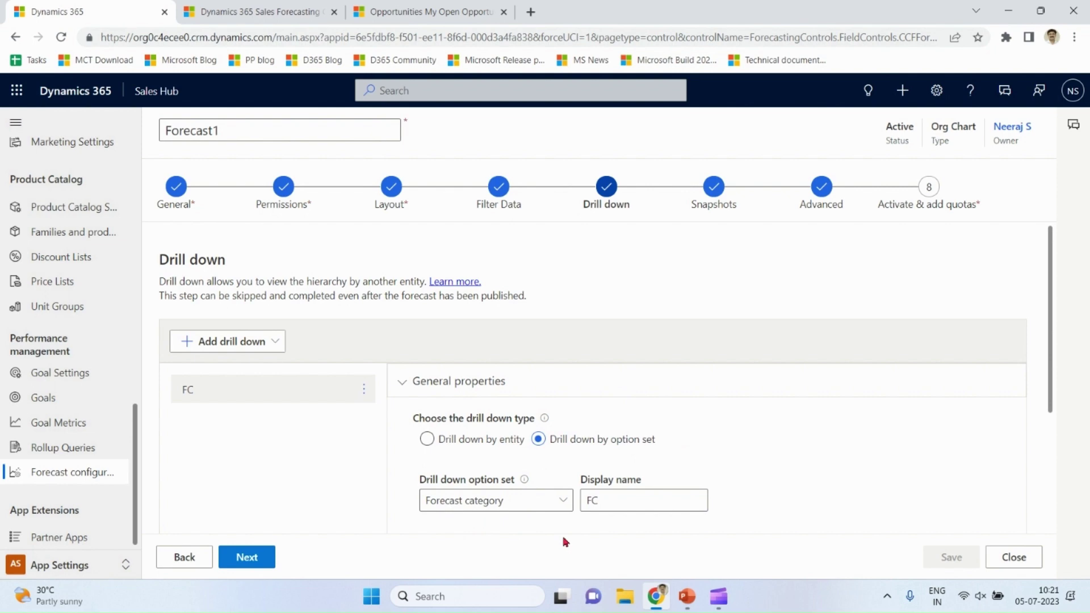
drag(603, 500, 583, 498)
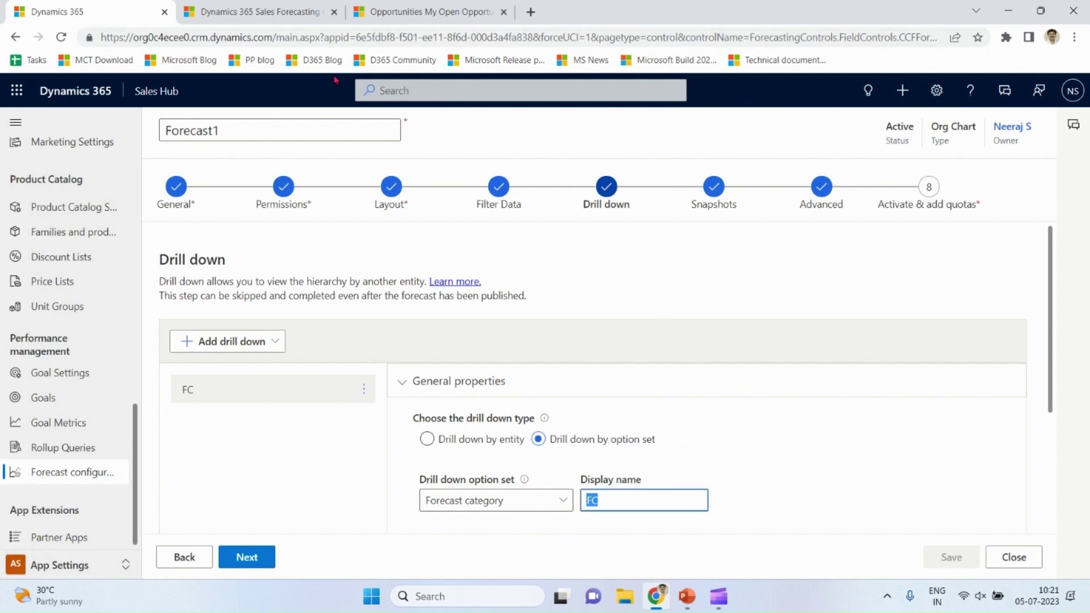
click(420, 12)
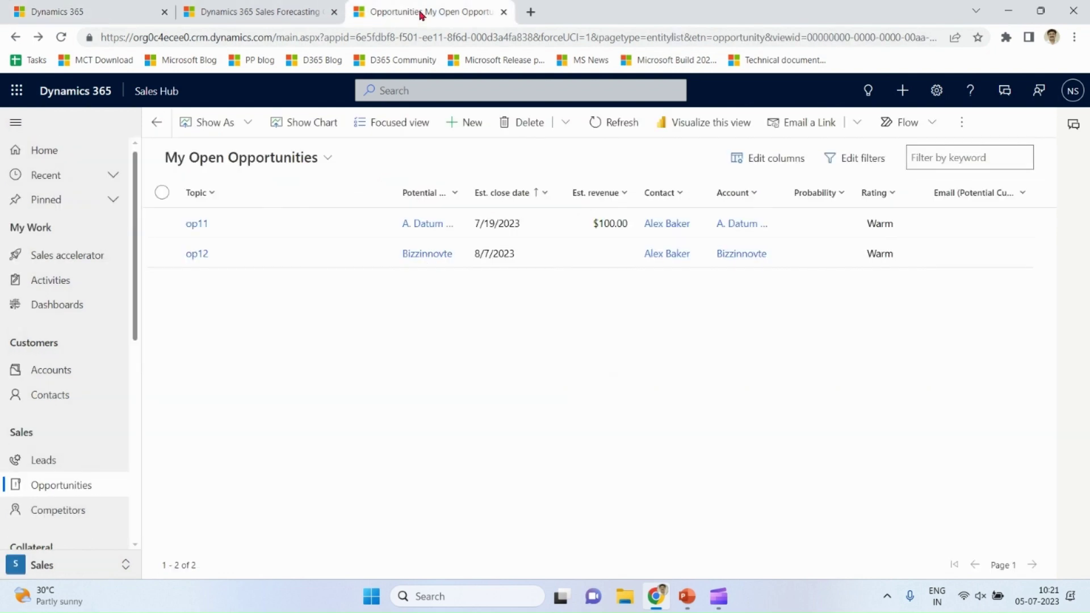
click(263, 9)
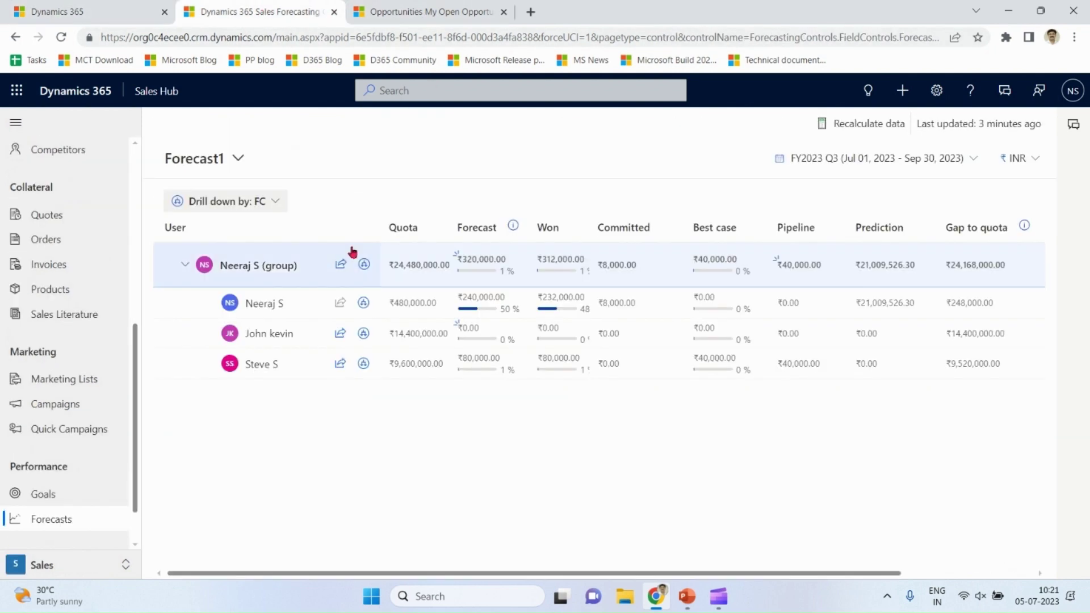
click(363, 305)
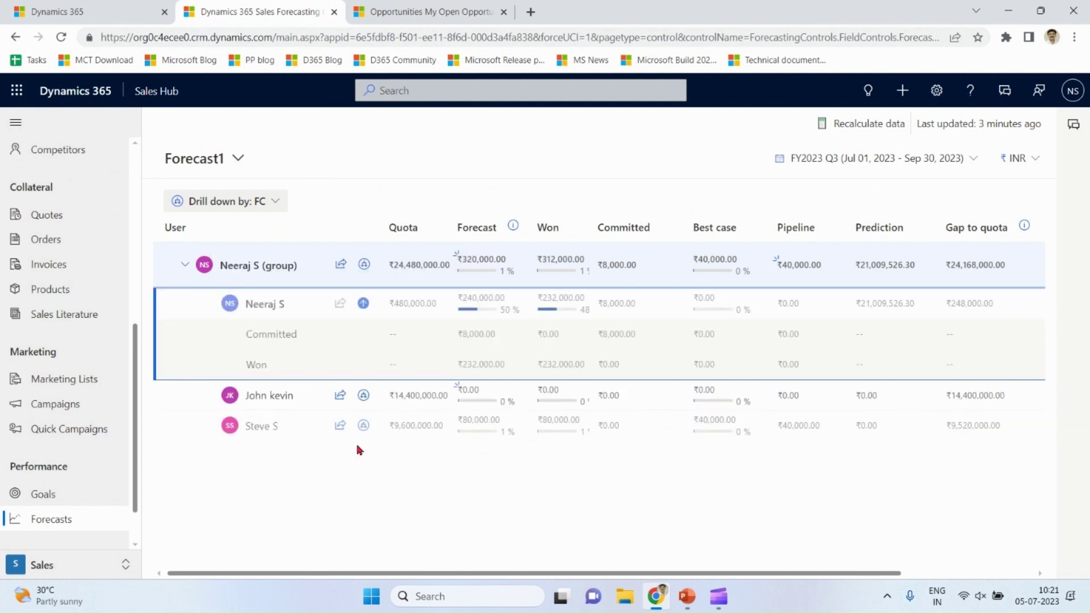
click(363, 395)
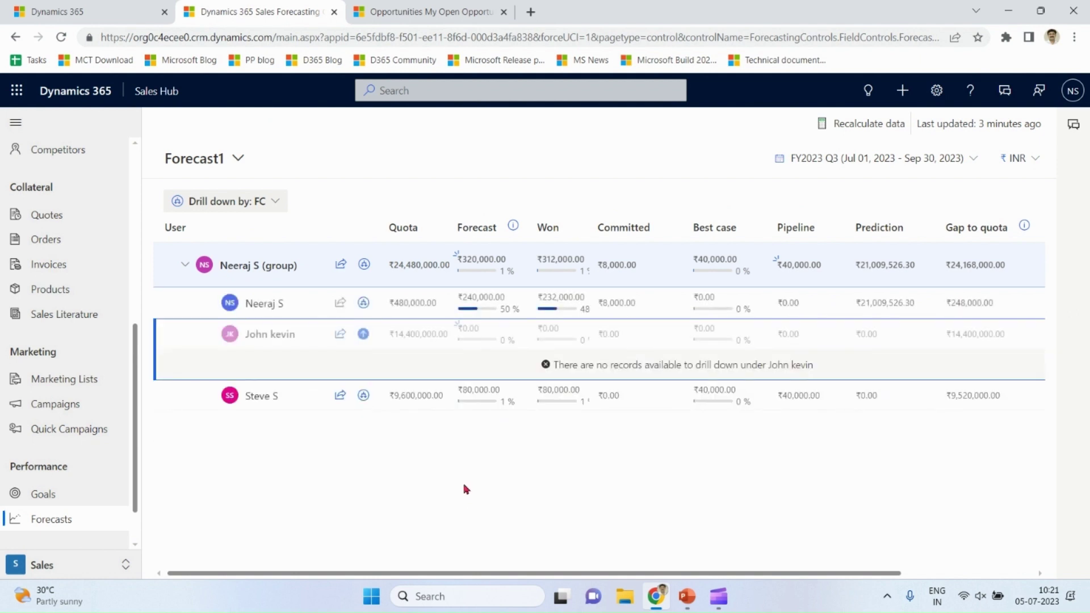
click(364, 395)
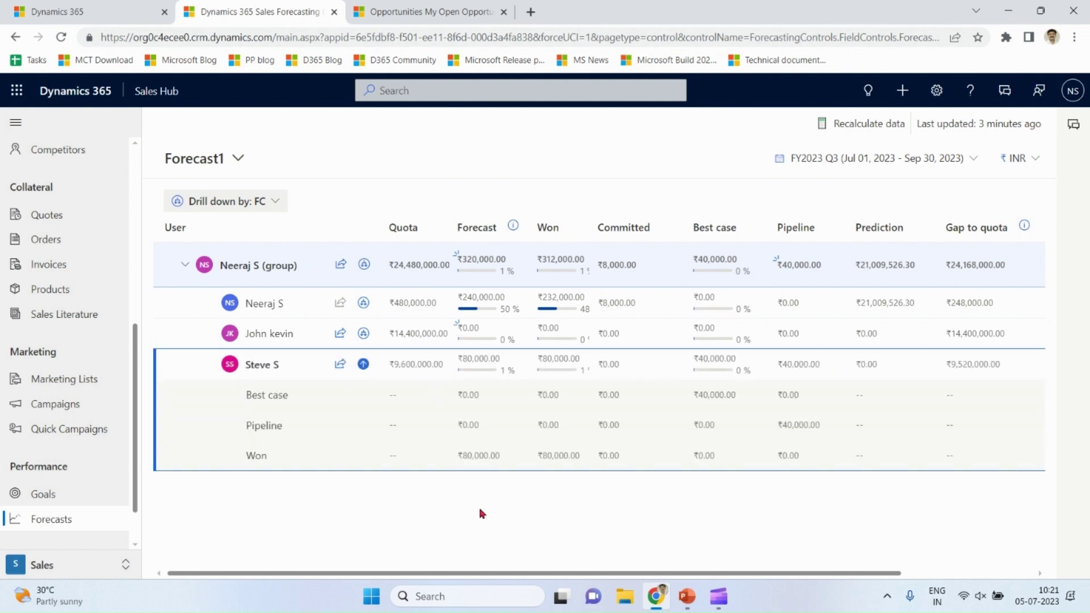
drag(482, 514, 317, 214)
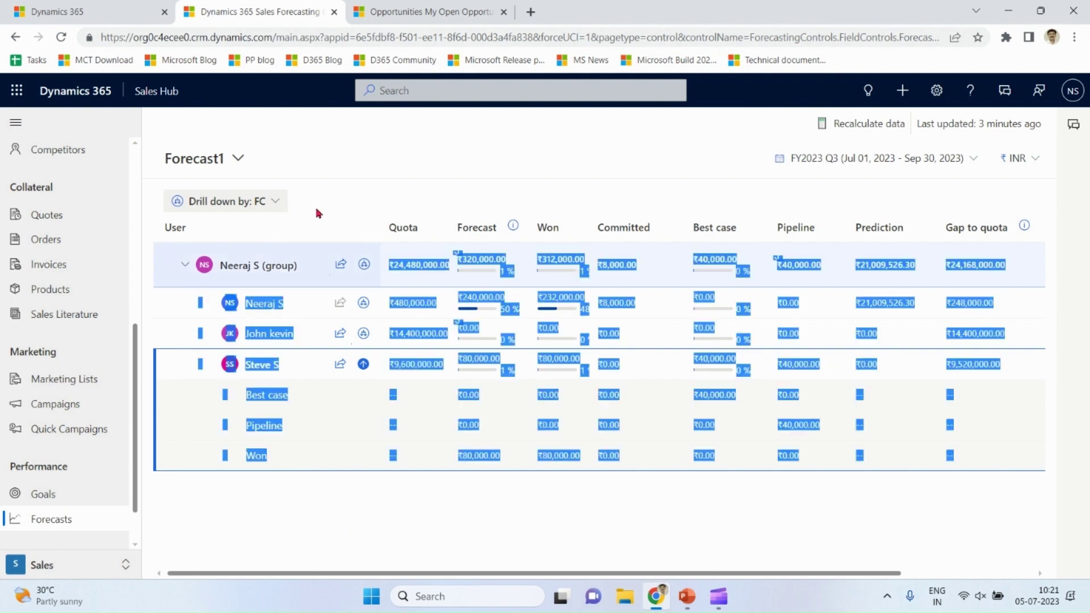
Switch the forecast from Forecast1 to DemoForecast, showing the group broken down by account
click(238, 159)
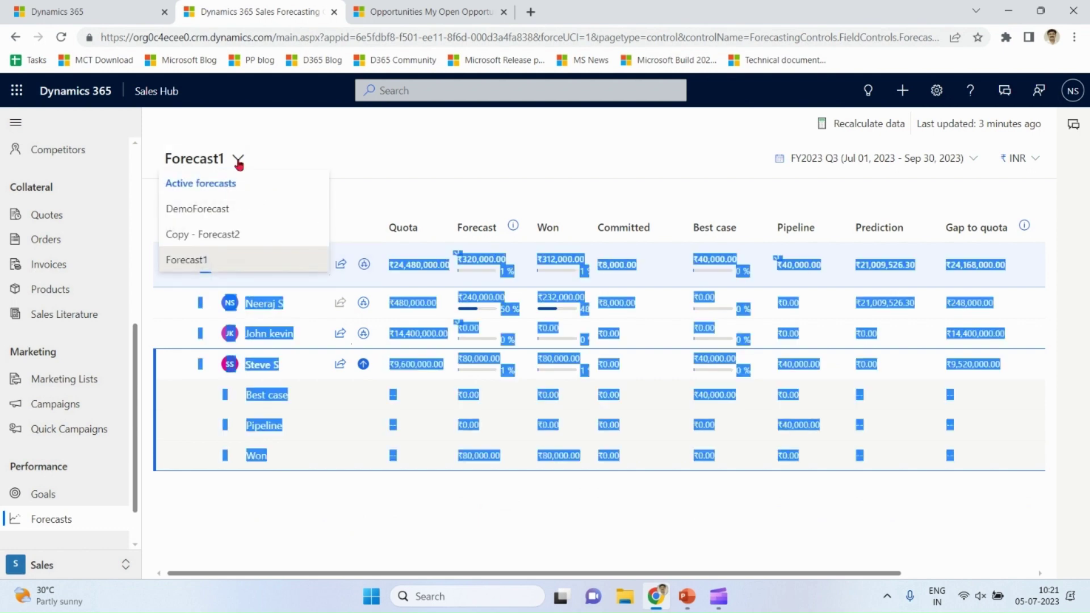
click(233, 212)
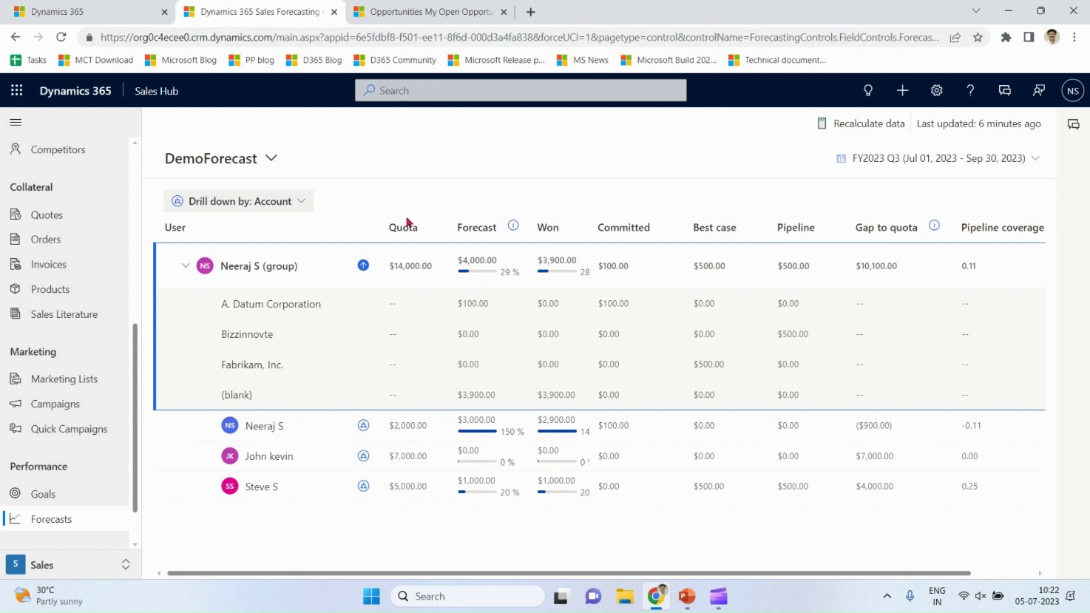
Open DemoForecast's configuration at the Advanced settings step
click(105, 11)
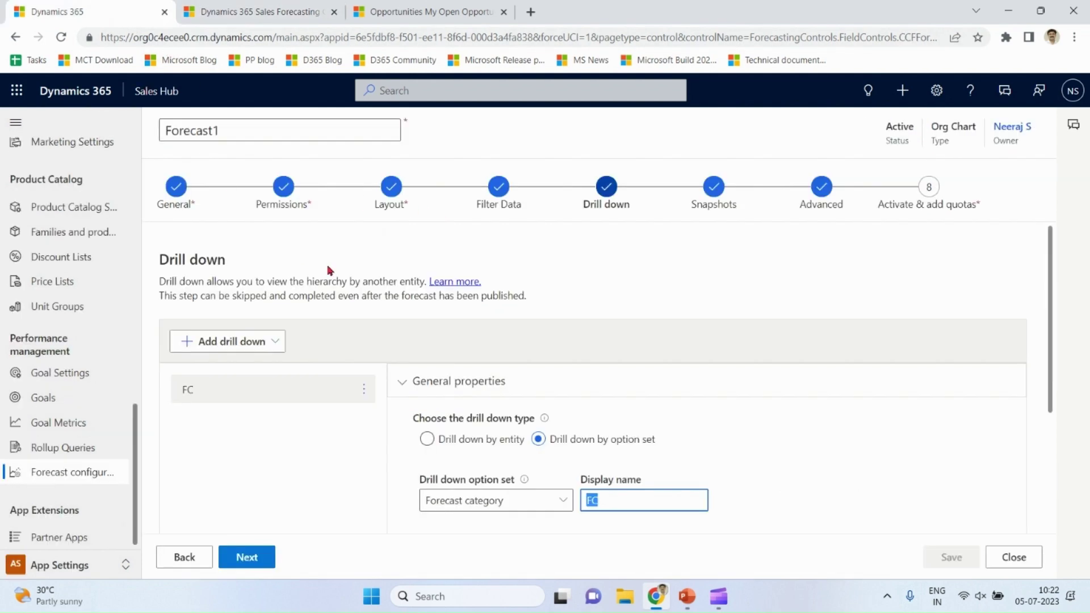
click(97, 480)
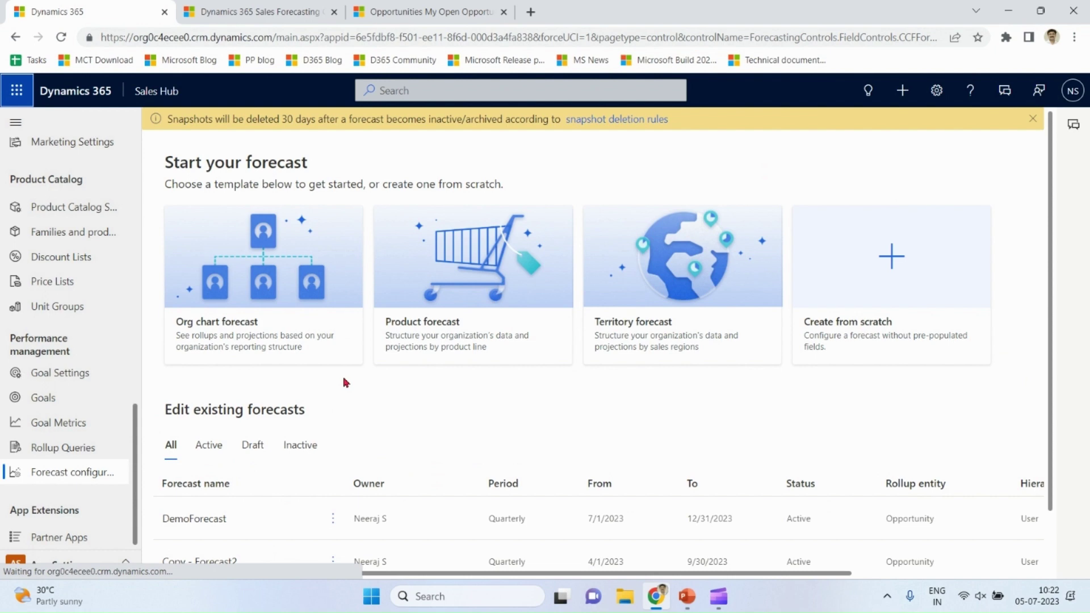
click(170, 519)
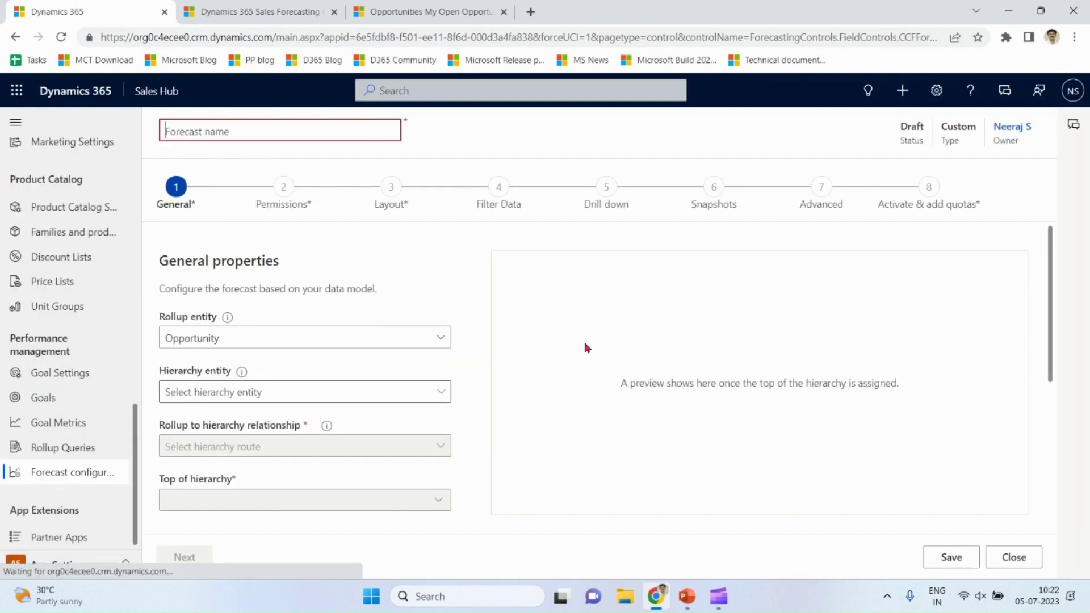
click(821, 204)
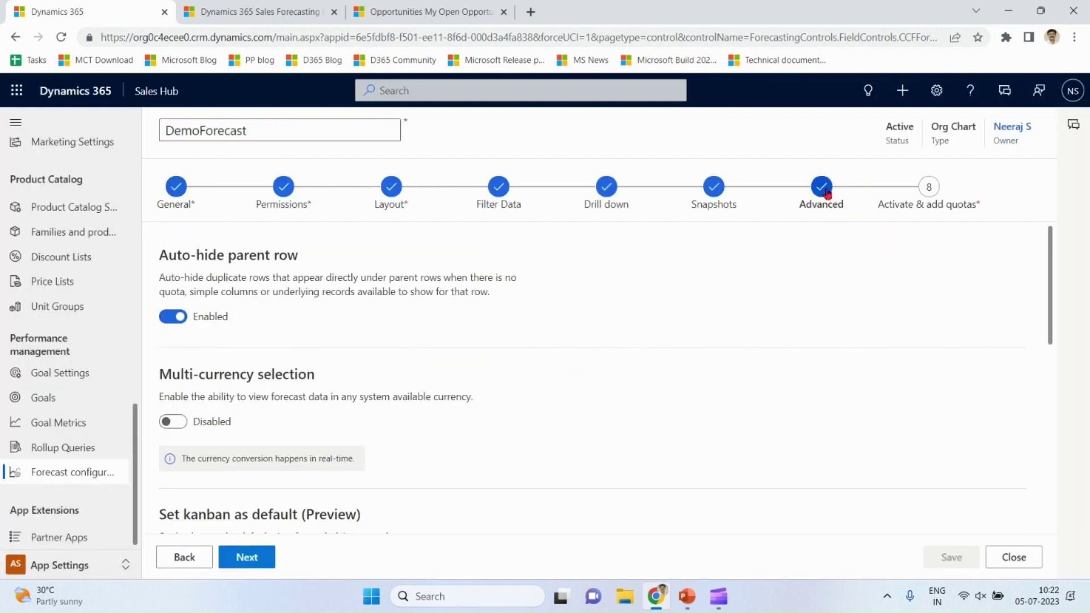
Enable Multi-currency selection and Set kanban as default, then save DemoForecast's configuration
click(176, 422)
drag(1053, 287, 884, 382)
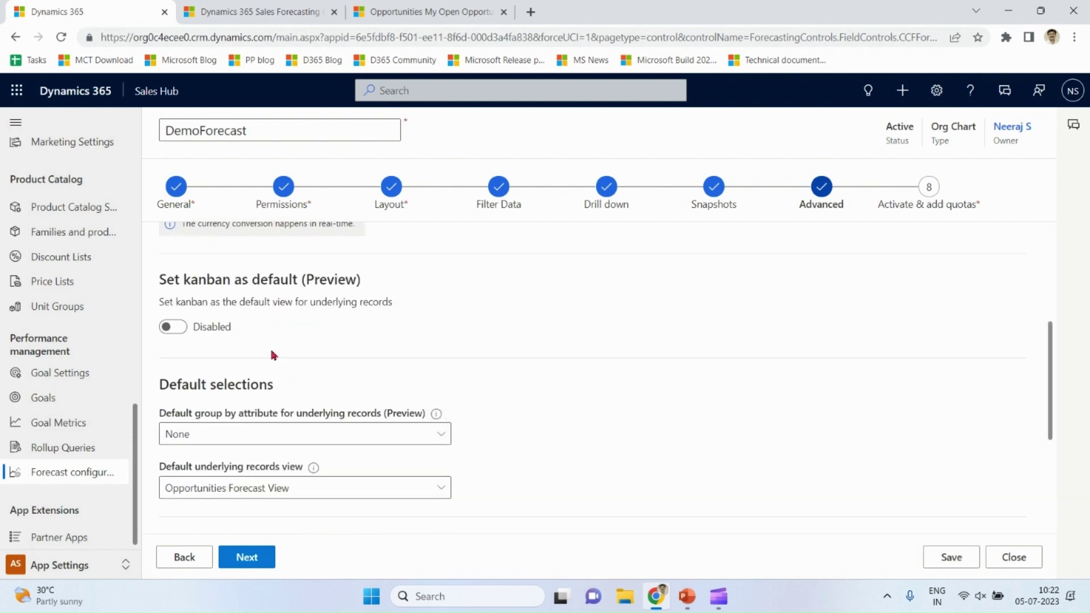
click(173, 327)
click(955, 559)
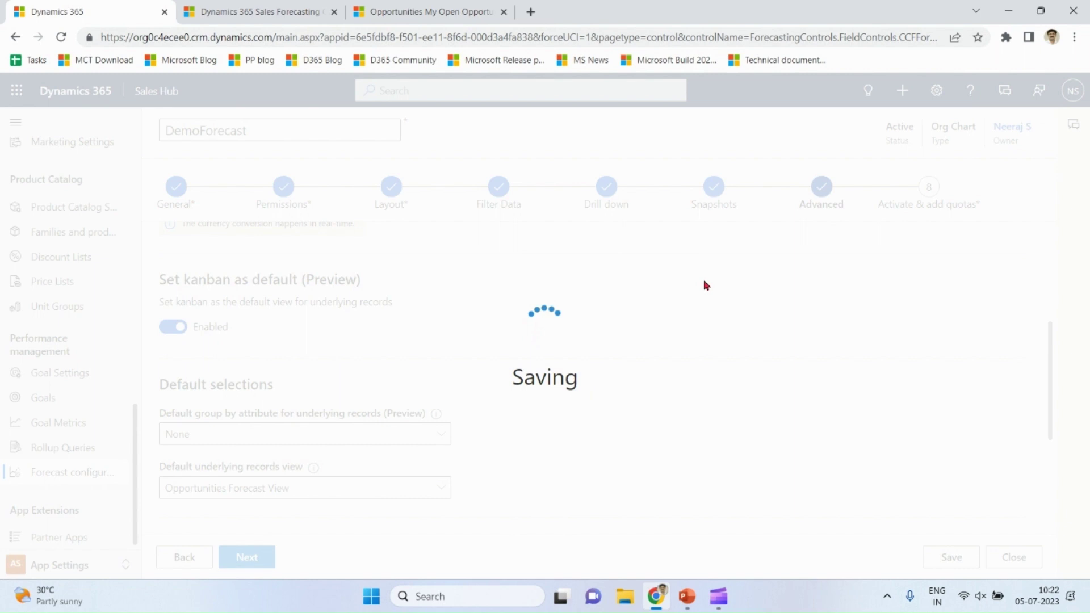
click(301, 5)
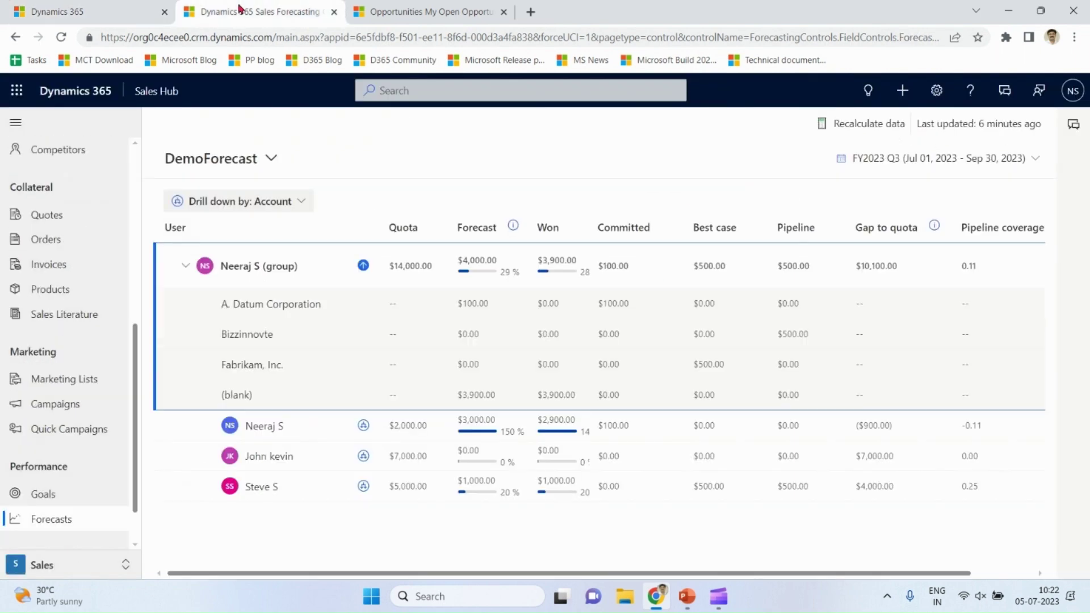
Reload the forecast grid and switch its currency to USD, then back to INR
click(61, 36)
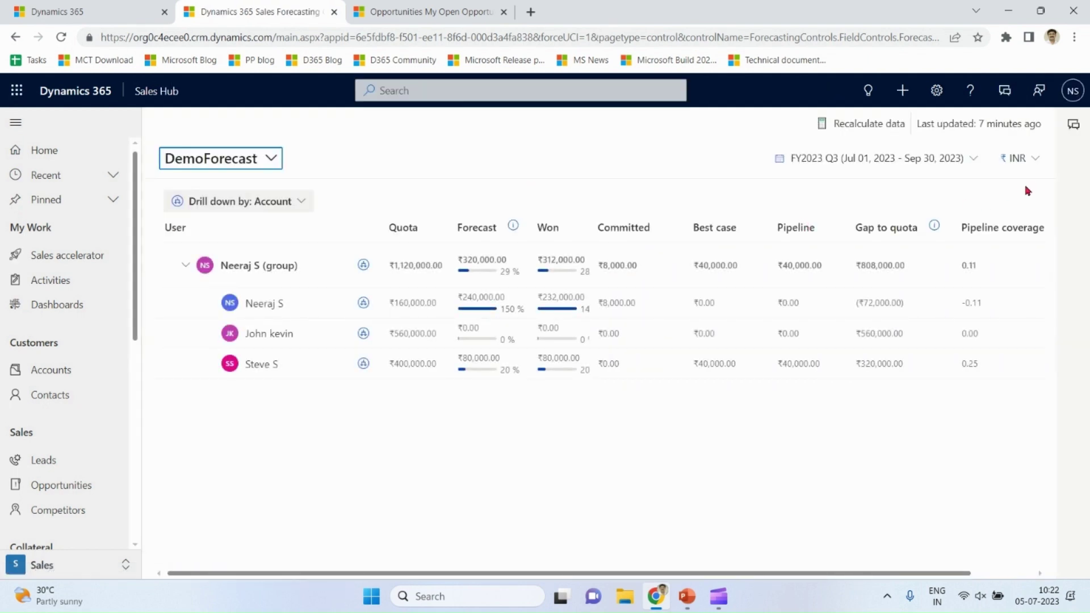
click(1035, 161)
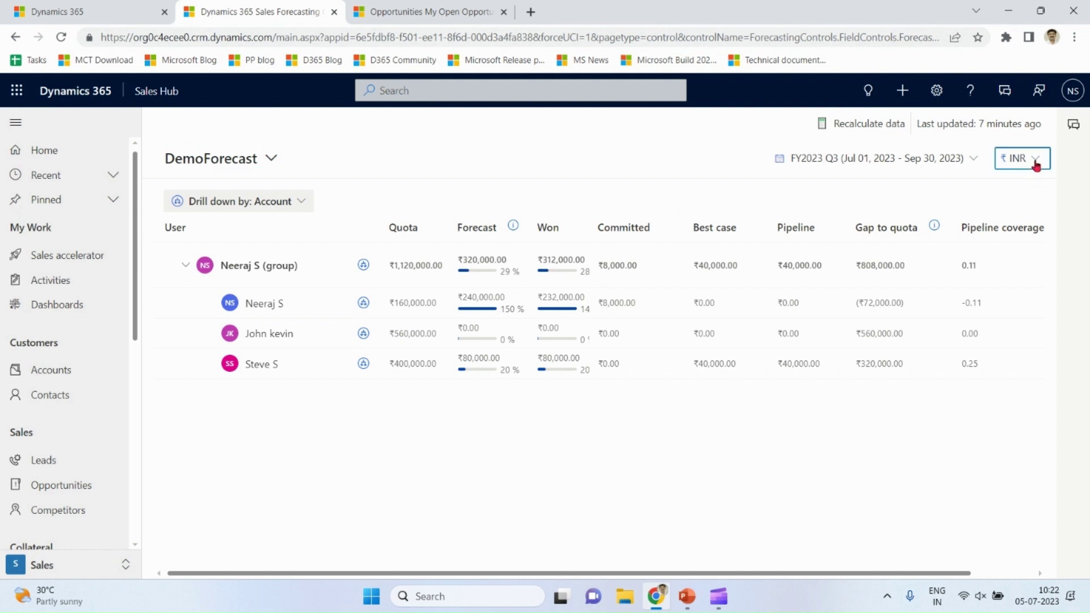
click(984, 190)
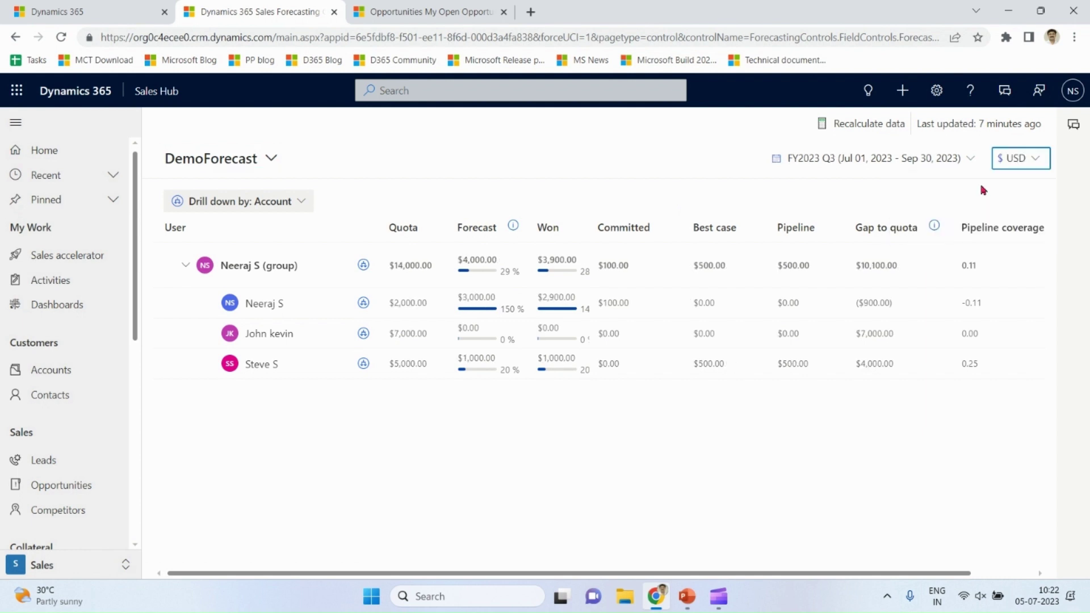
click(1015, 160)
click(1016, 221)
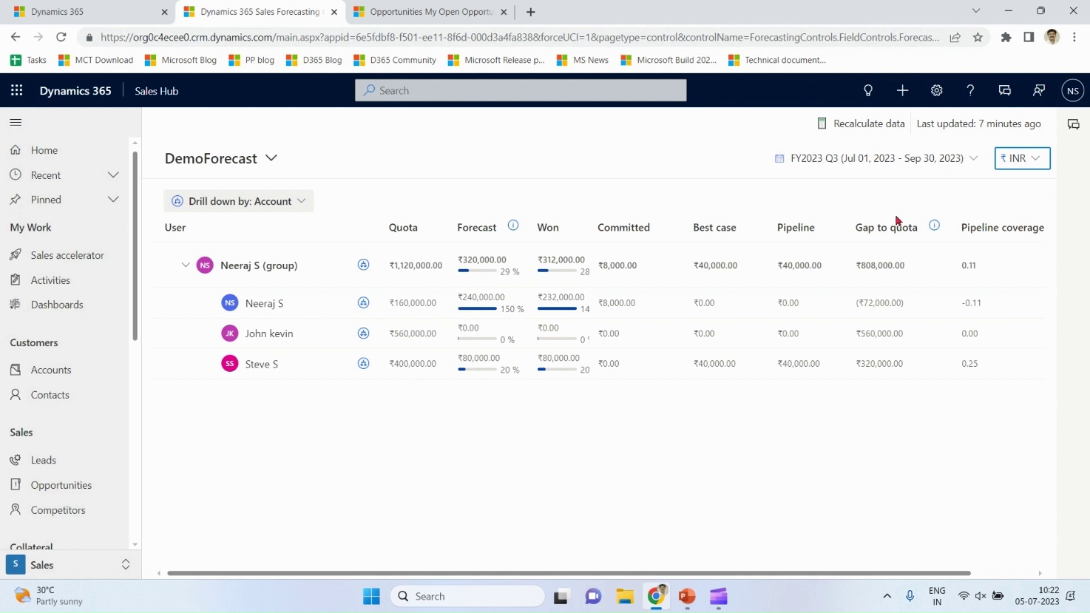
Return the period to FY2023 Q3 and open the first team member's underlying opportunities as kanban
click(848, 159)
click(855, 218)
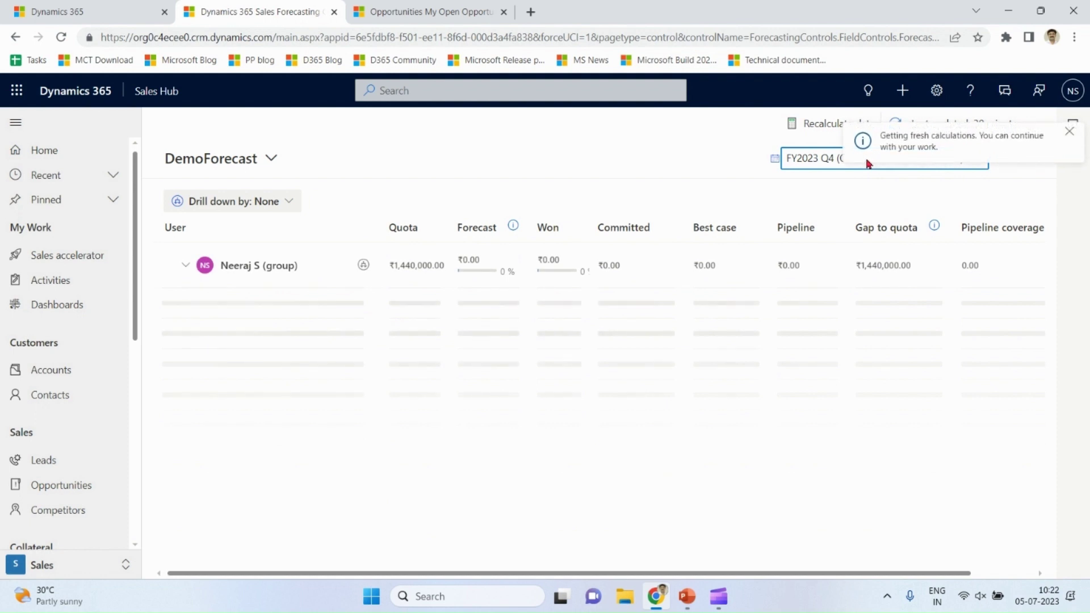
click(817, 163)
click(826, 184)
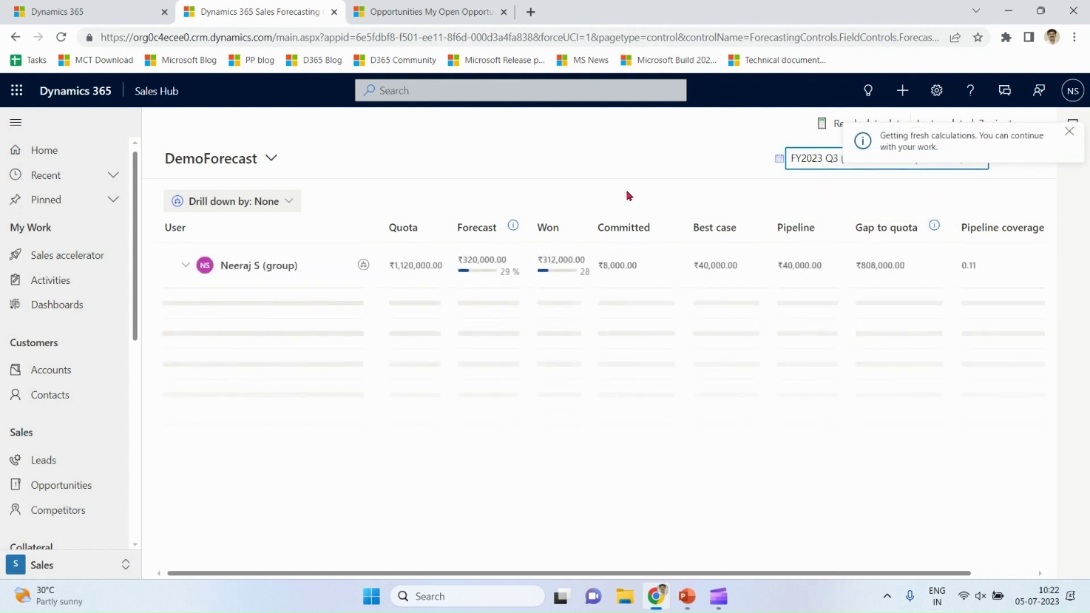
click(183, 265)
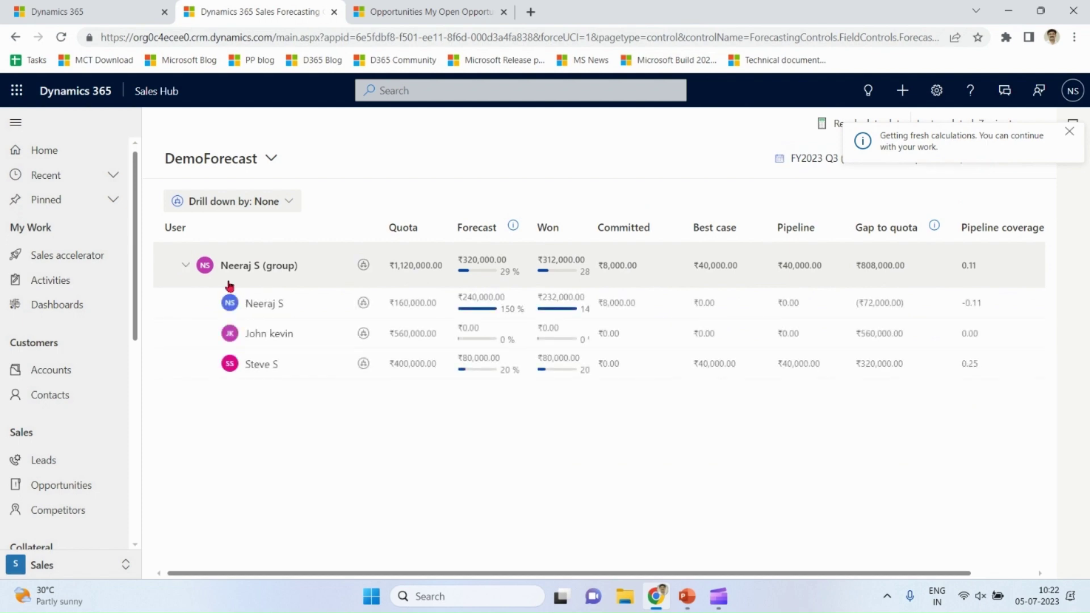
click(297, 304)
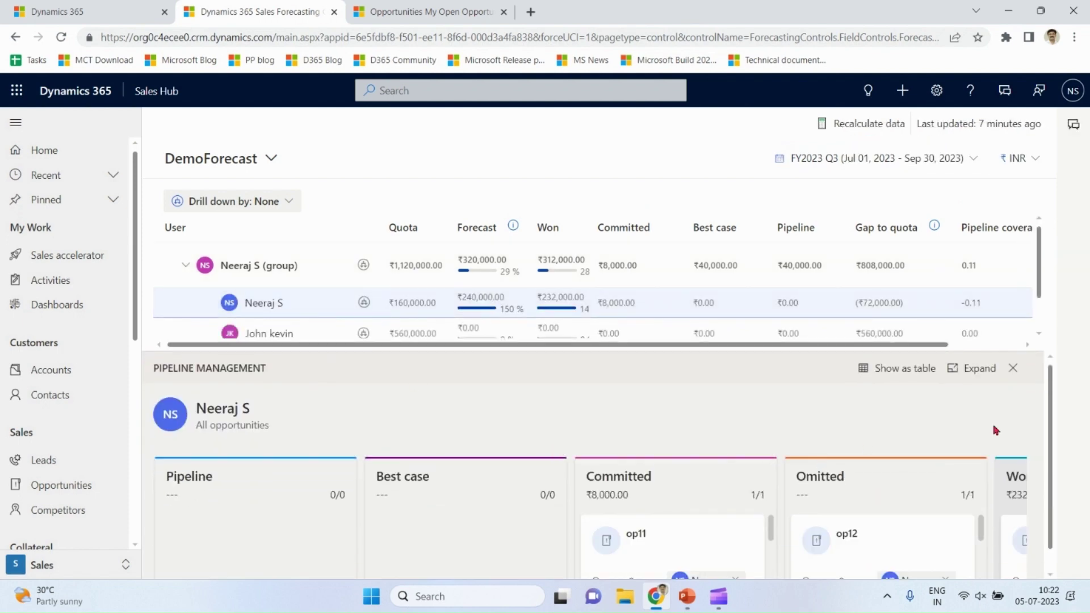
Set DemoForecast's Set kanban as default option to Disabled in the configuration
scroll(1051, 457, down, 1)
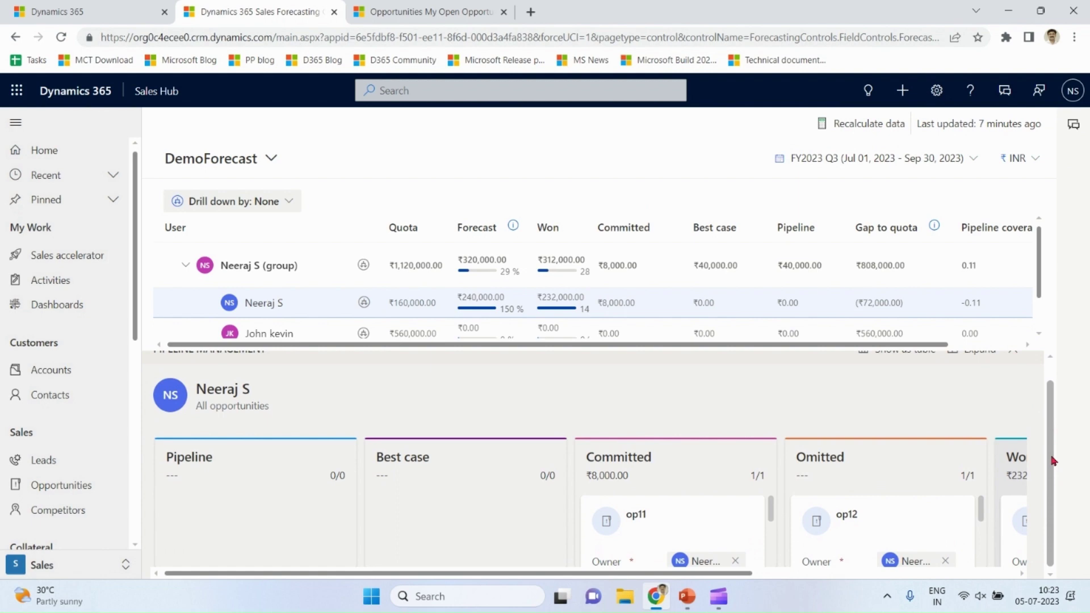
scroll(1054, 460, up, 1)
scroll(1054, 488, down, 1)
scroll(1055, 415, up, 1)
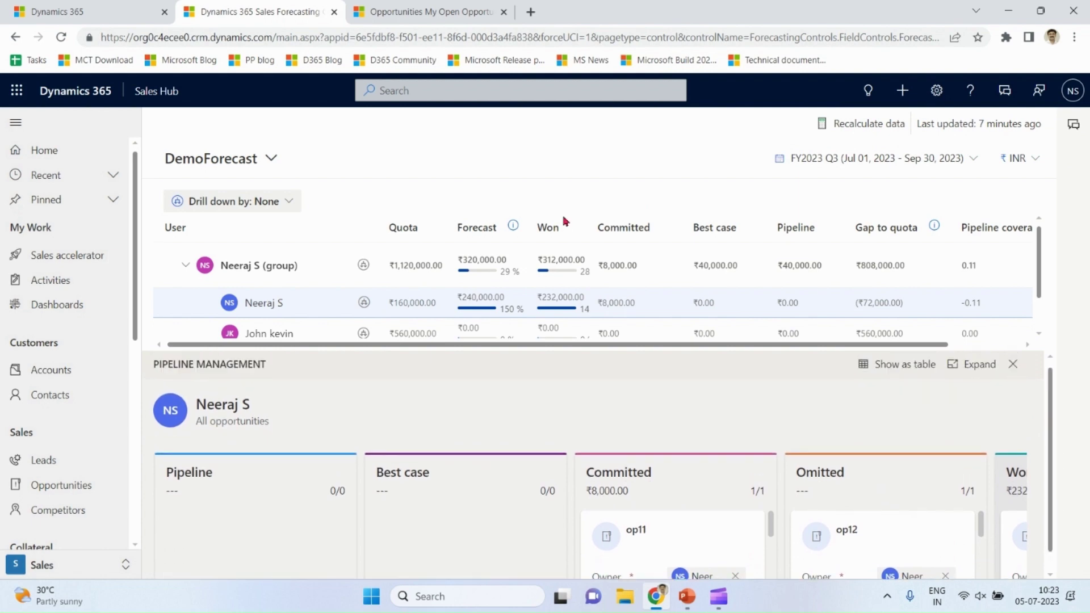
click(73, 12)
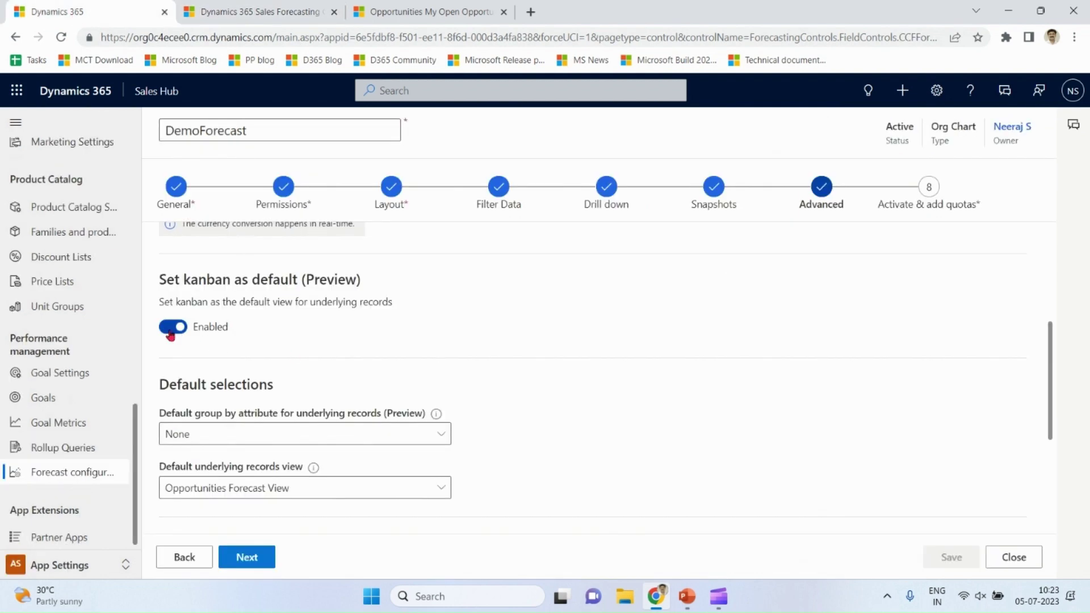
click(169, 328)
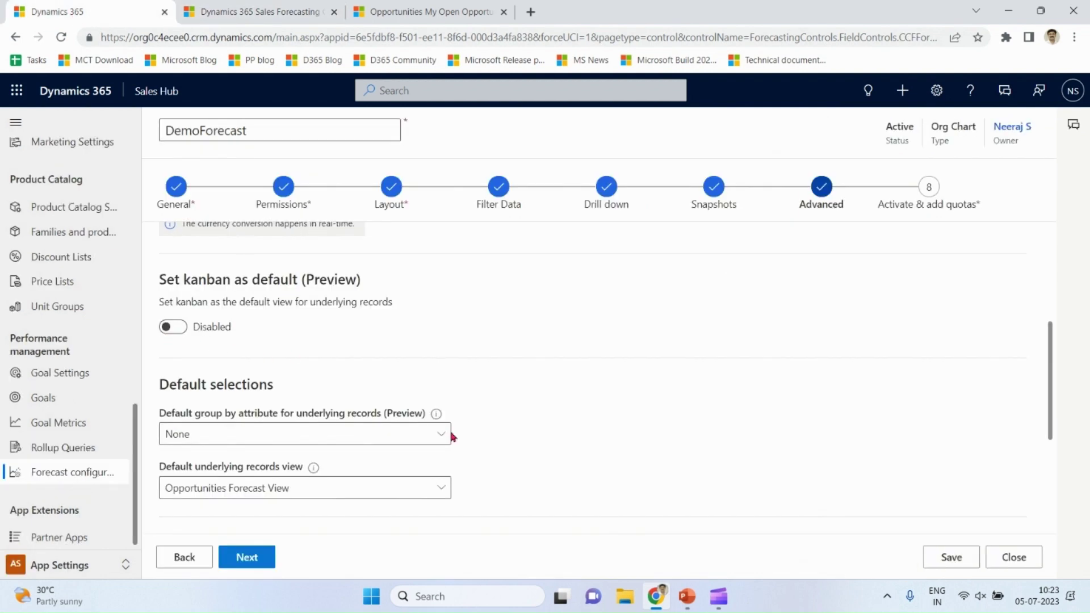
Save the change and finish the forecast configuration wizard
click(966, 558)
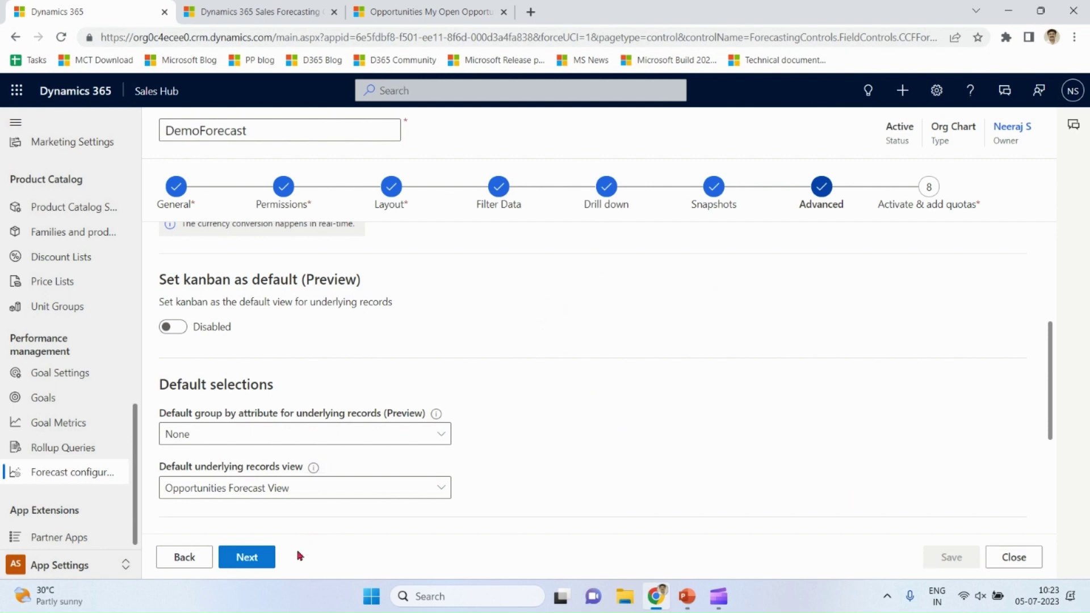
click(249, 557)
click(244, 556)
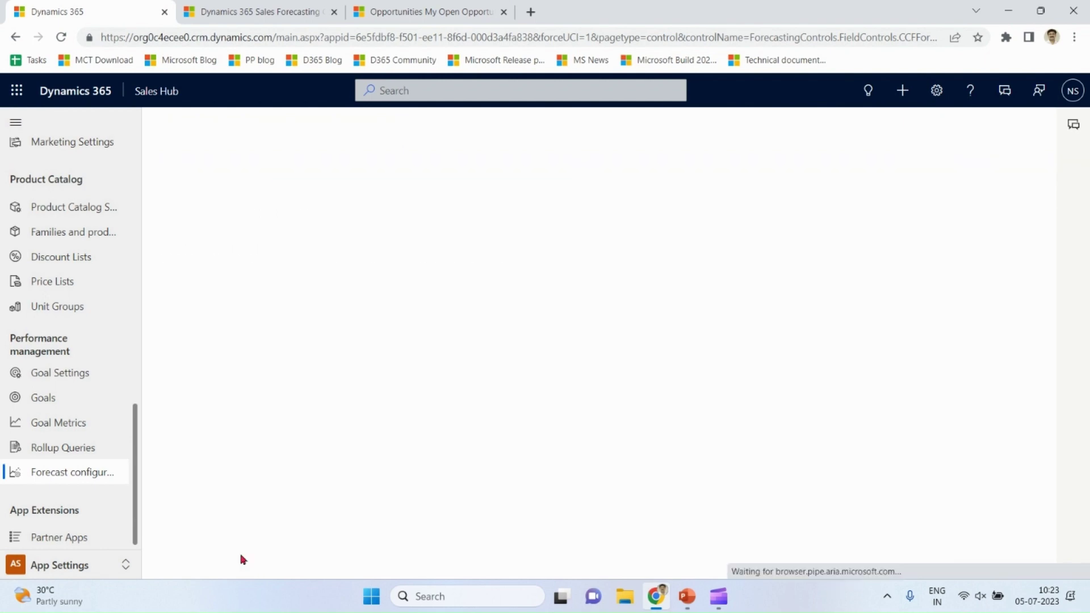
click(280, 12)
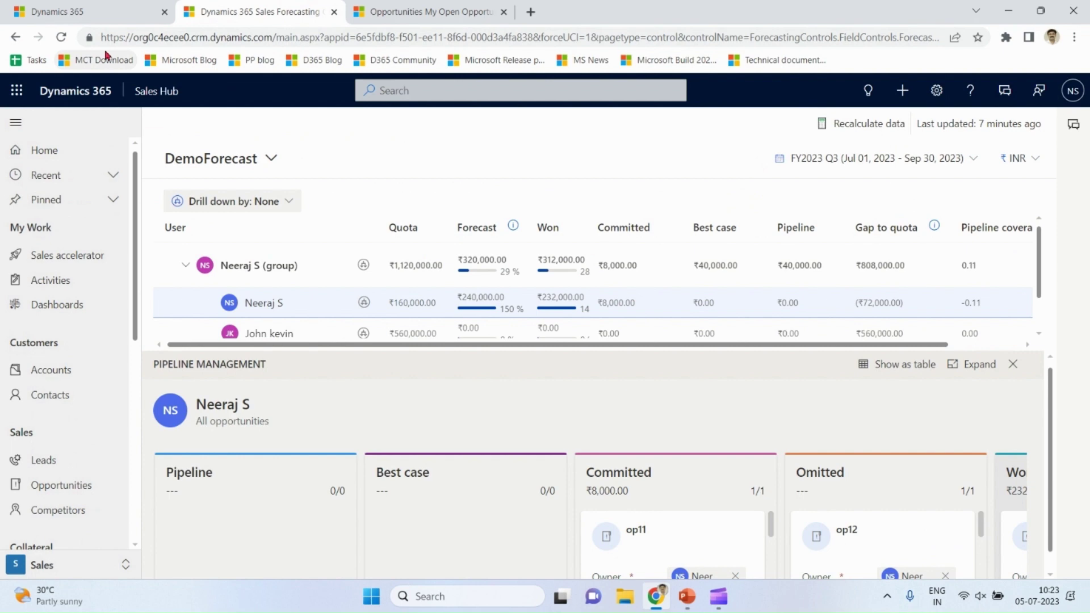
Reload DemoForecast, open the first team member's underlying records as a table, then close them
click(61, 37)
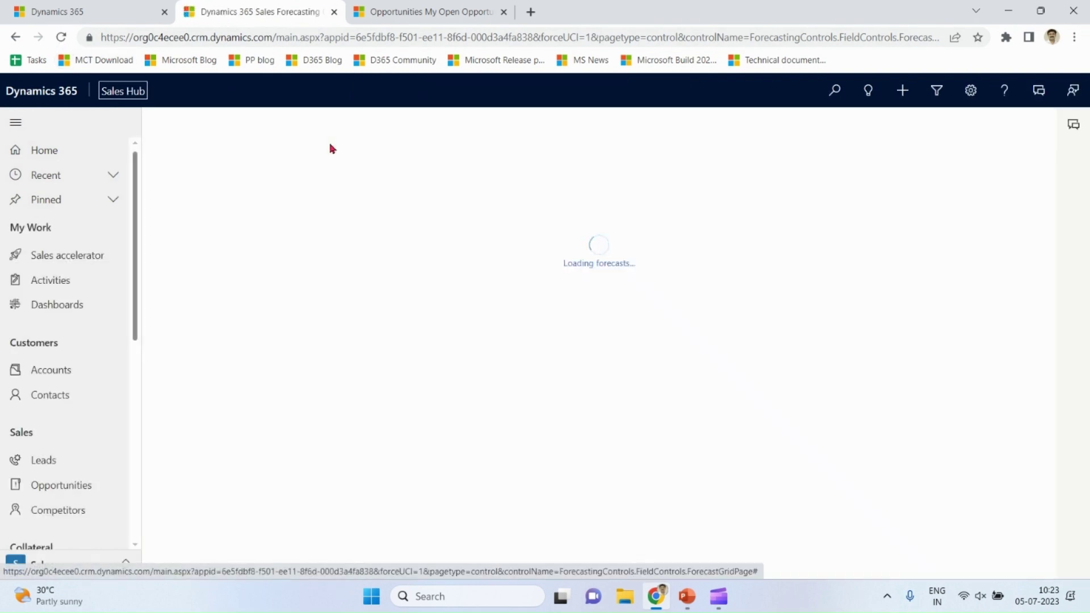
click(312, 312)
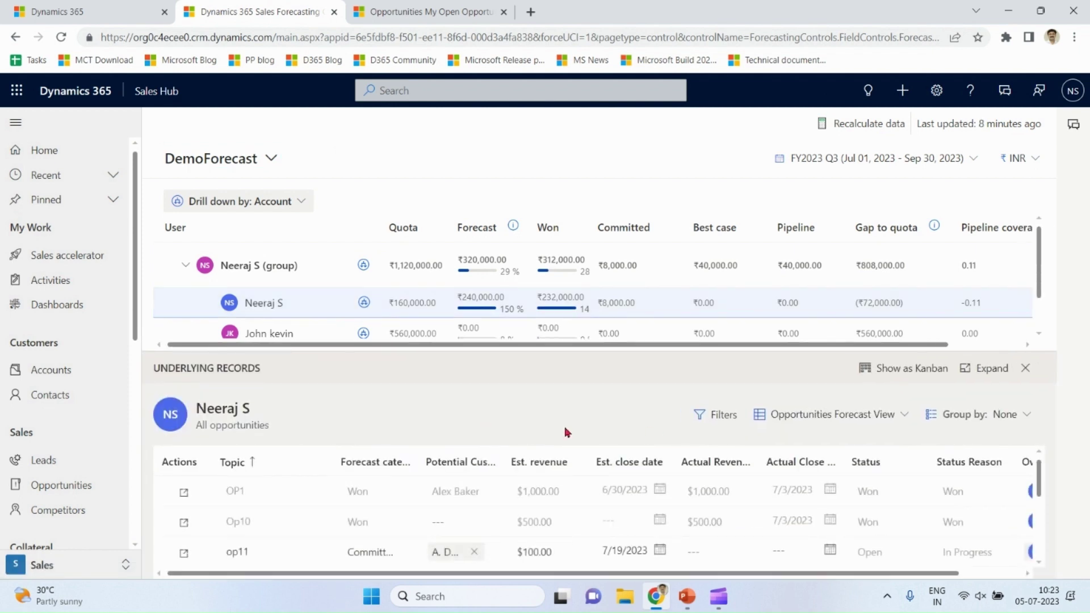
key(Escape)
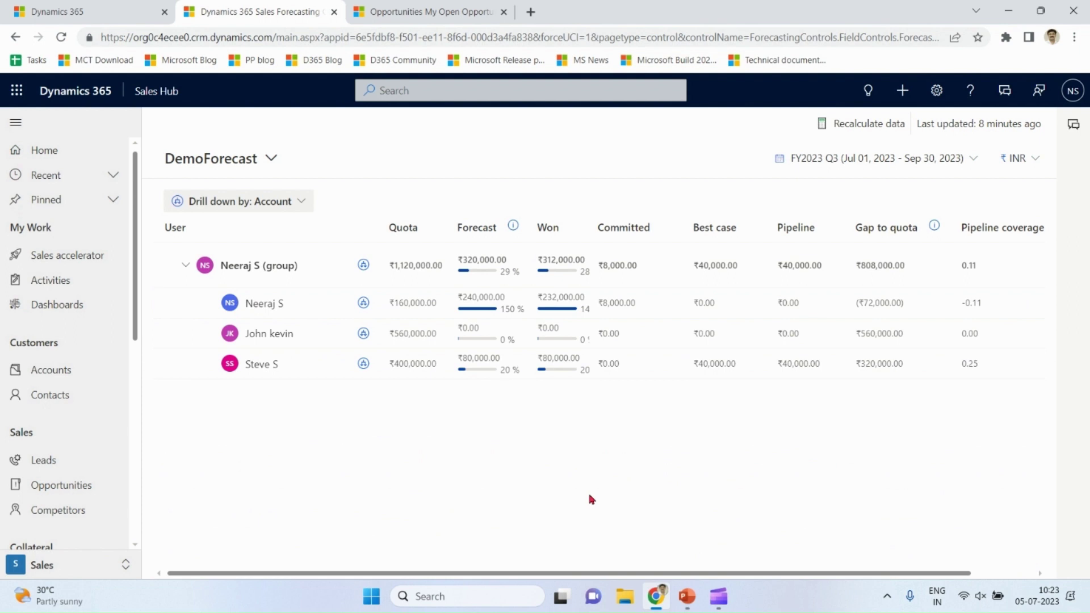